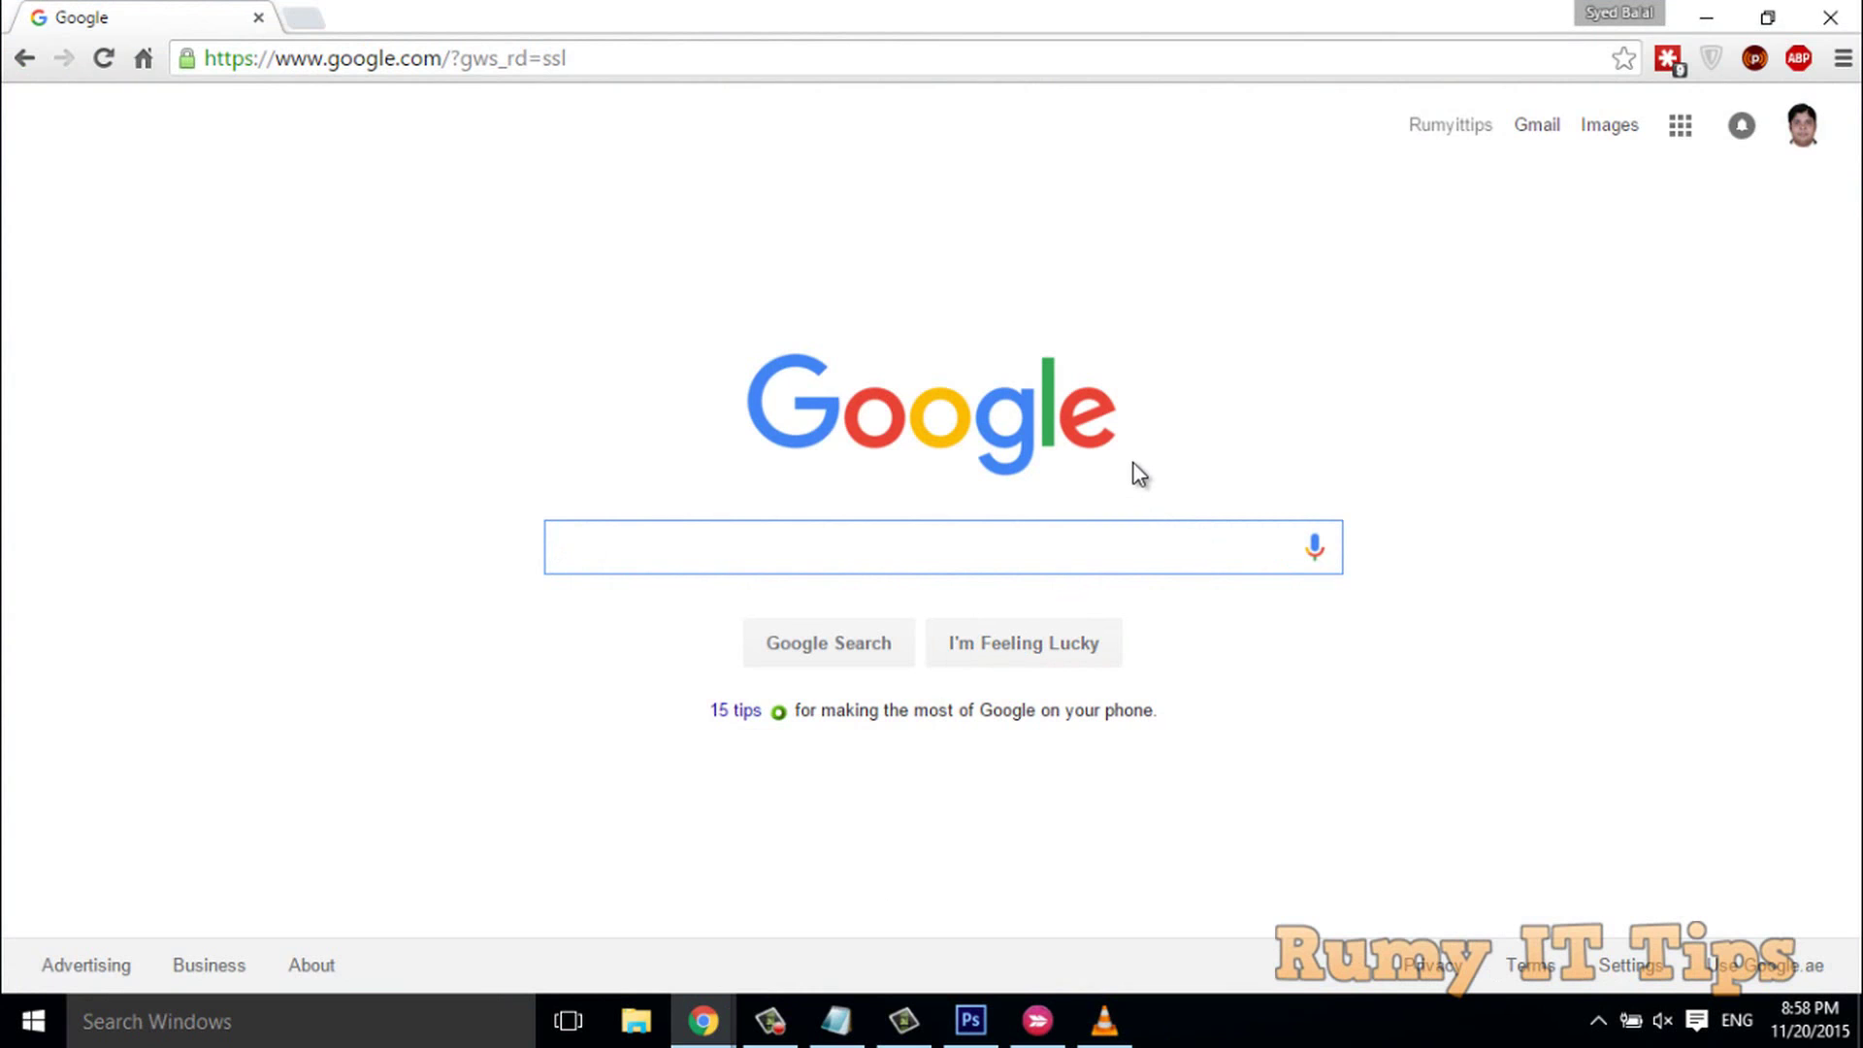
# Step: Search Google for 'java jdk'
pyautogui.write('java')
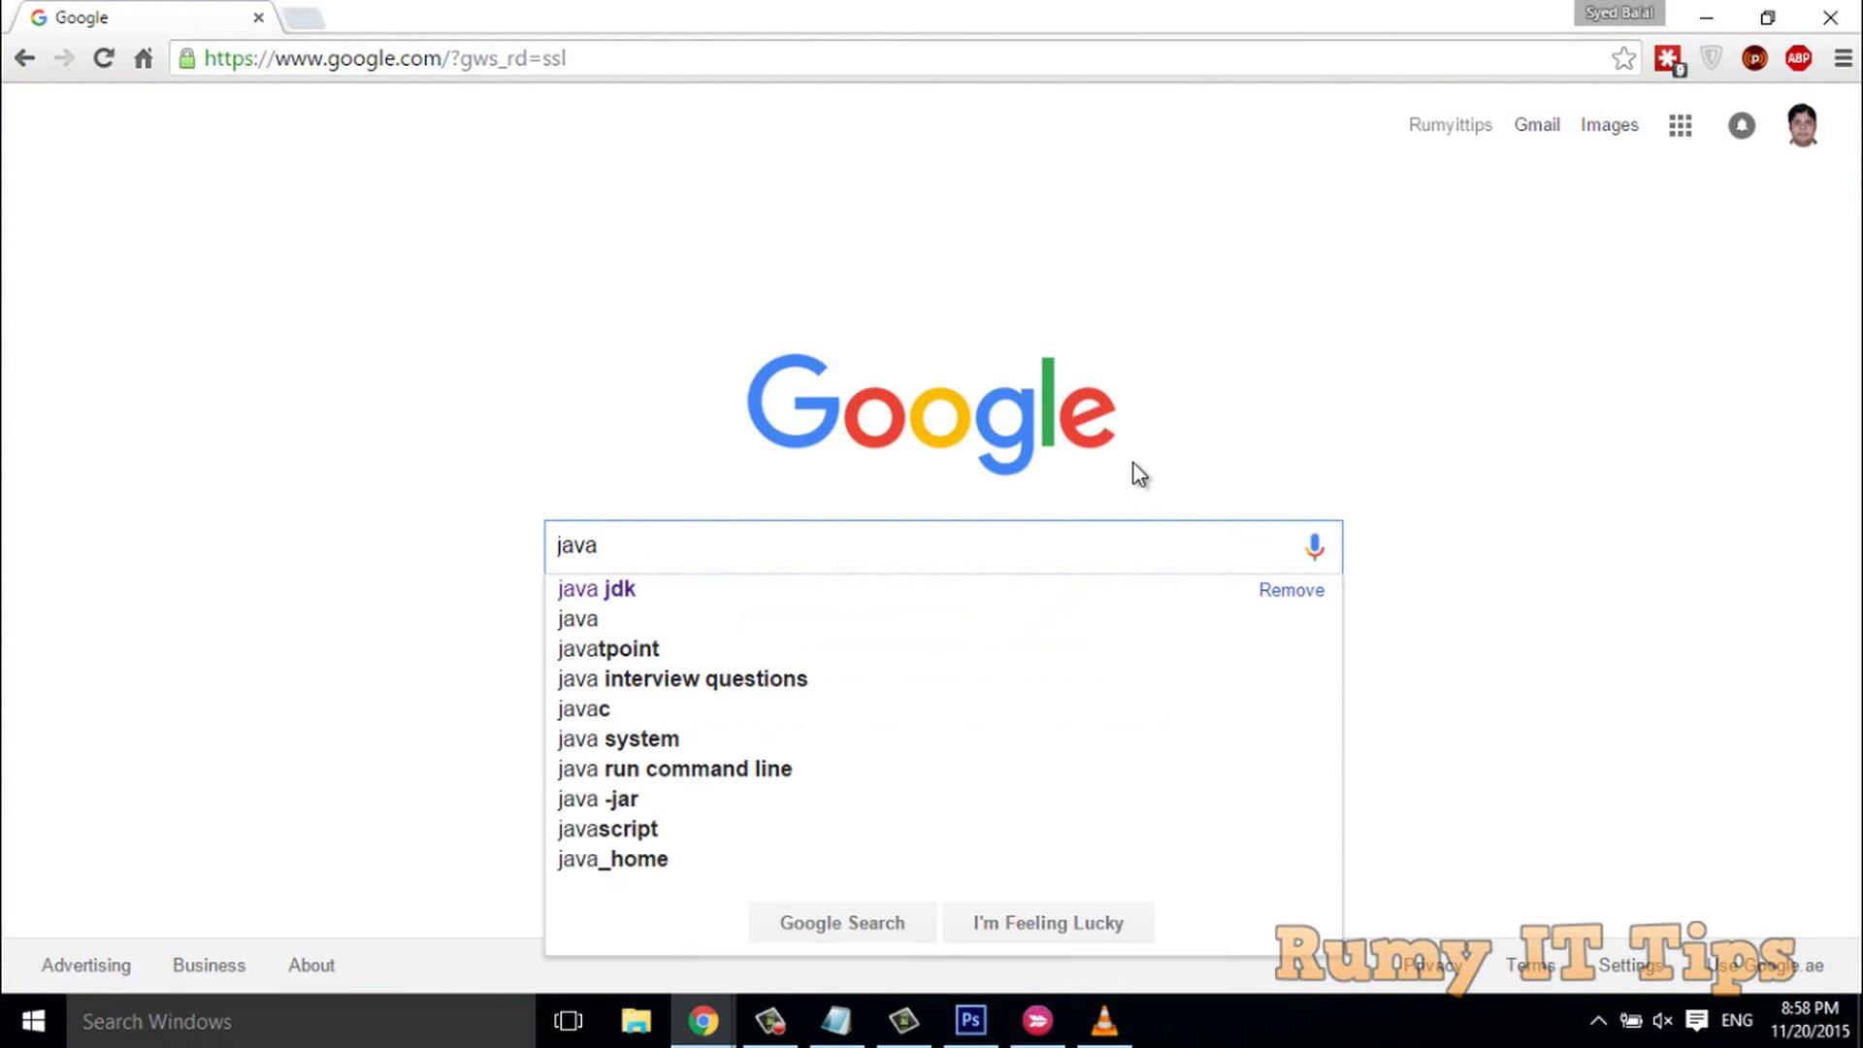
pyautogui.write(' jdk')
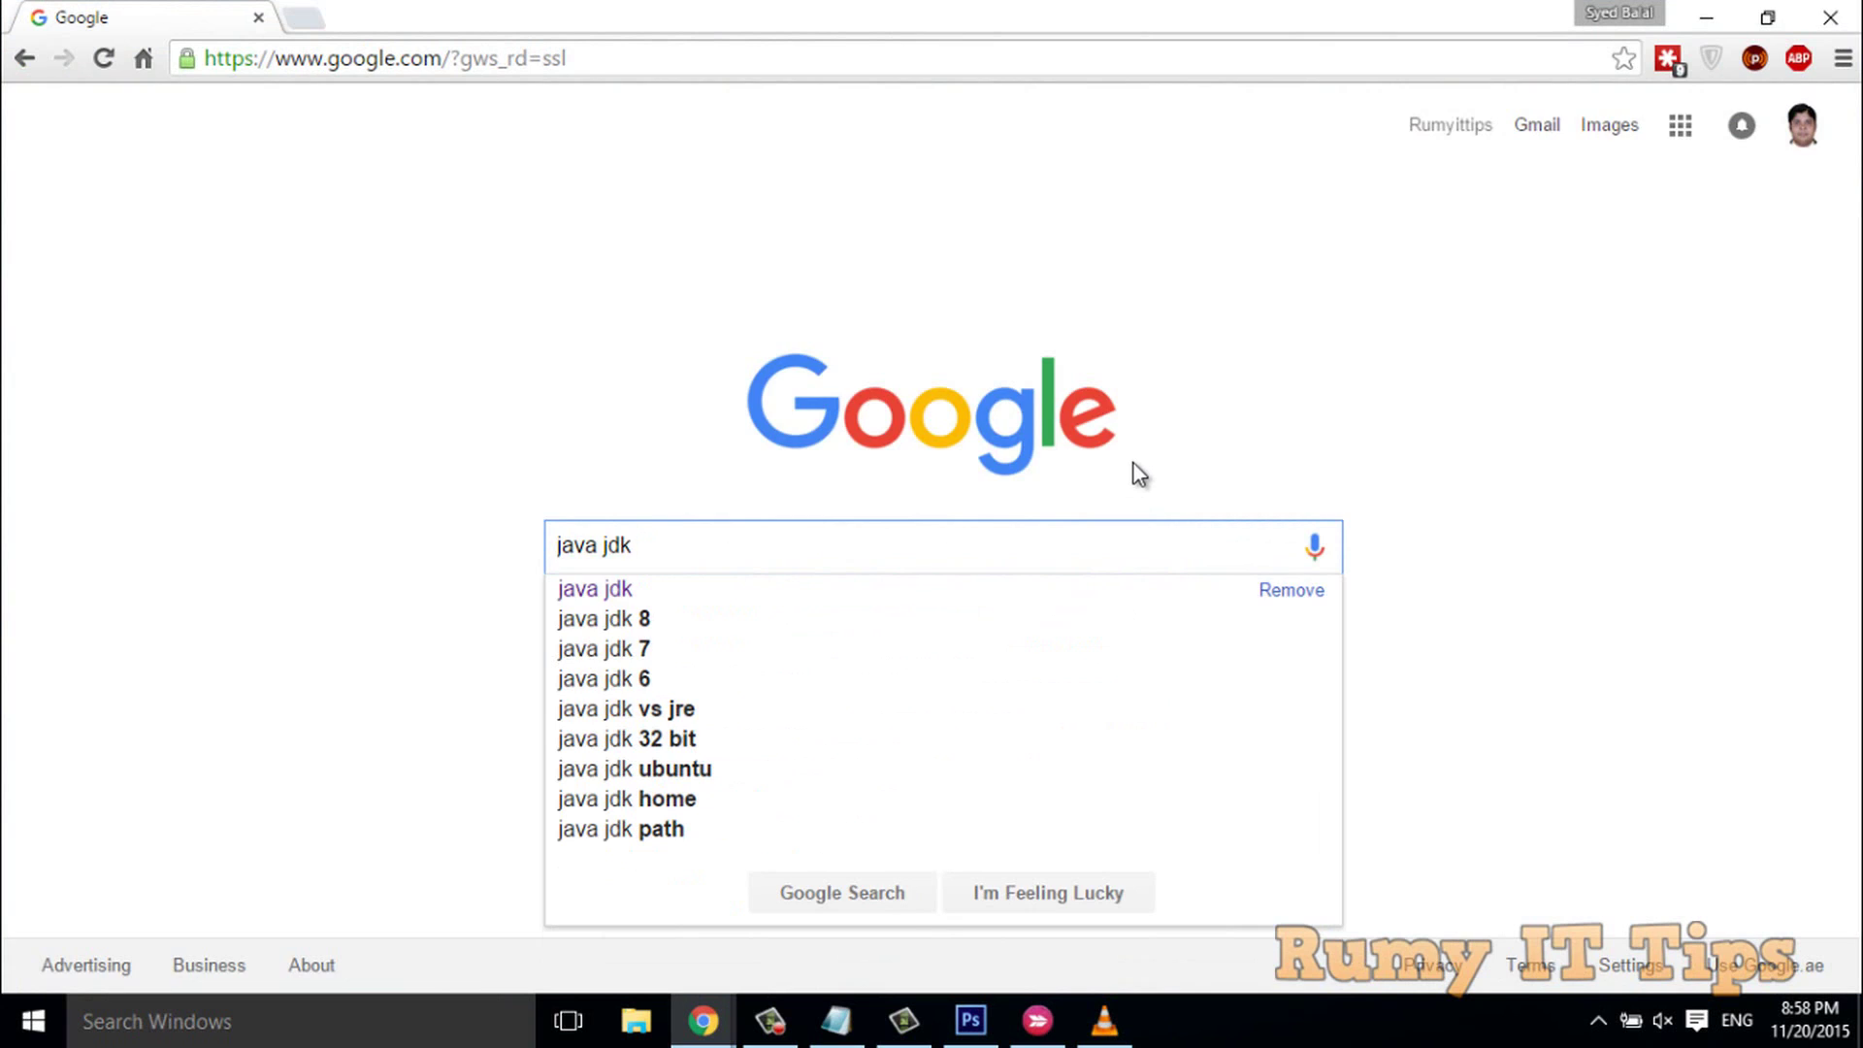
pyautogui.press('Return')
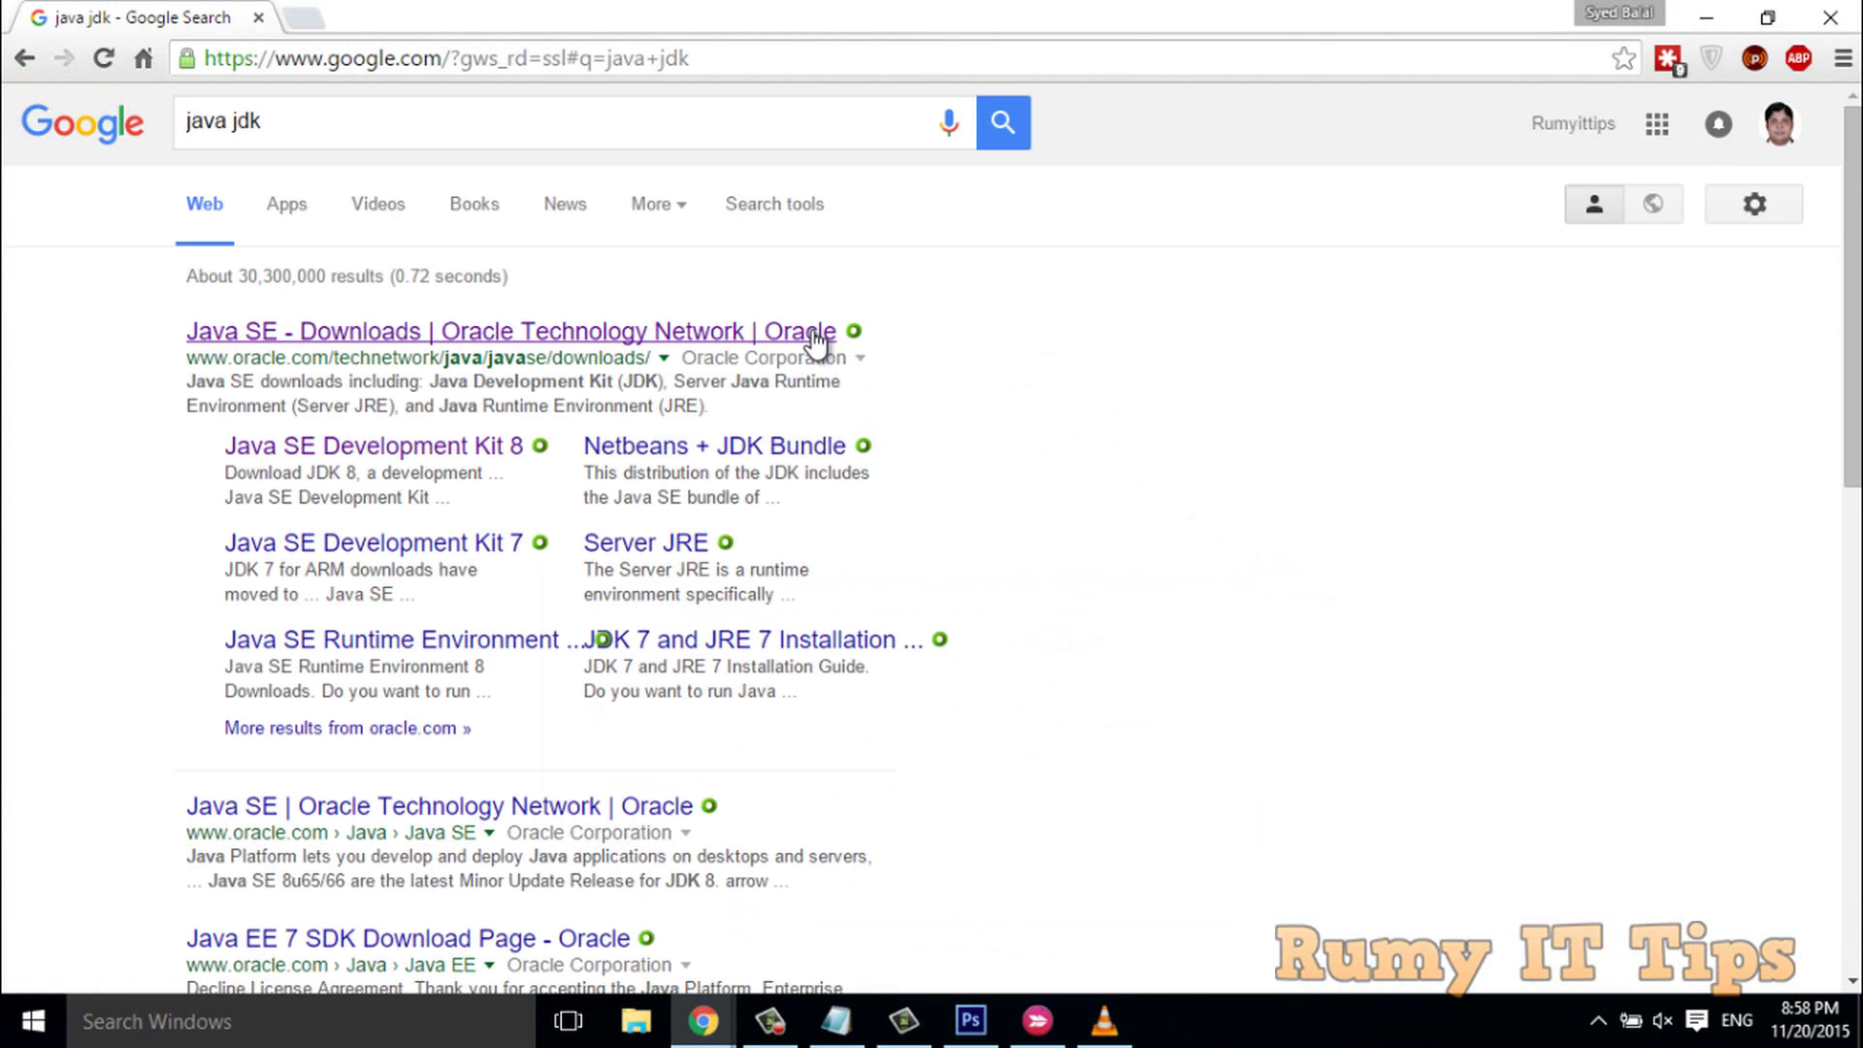
# Step: Open Oracle's Java SE Downloads result, then the JDK 8 downloads page, scrolled to the 8u65 table
pyautogui.moveTo(271, 357); pyautogui.dragTo(361, 357)
pyautogui.click(402, 332)
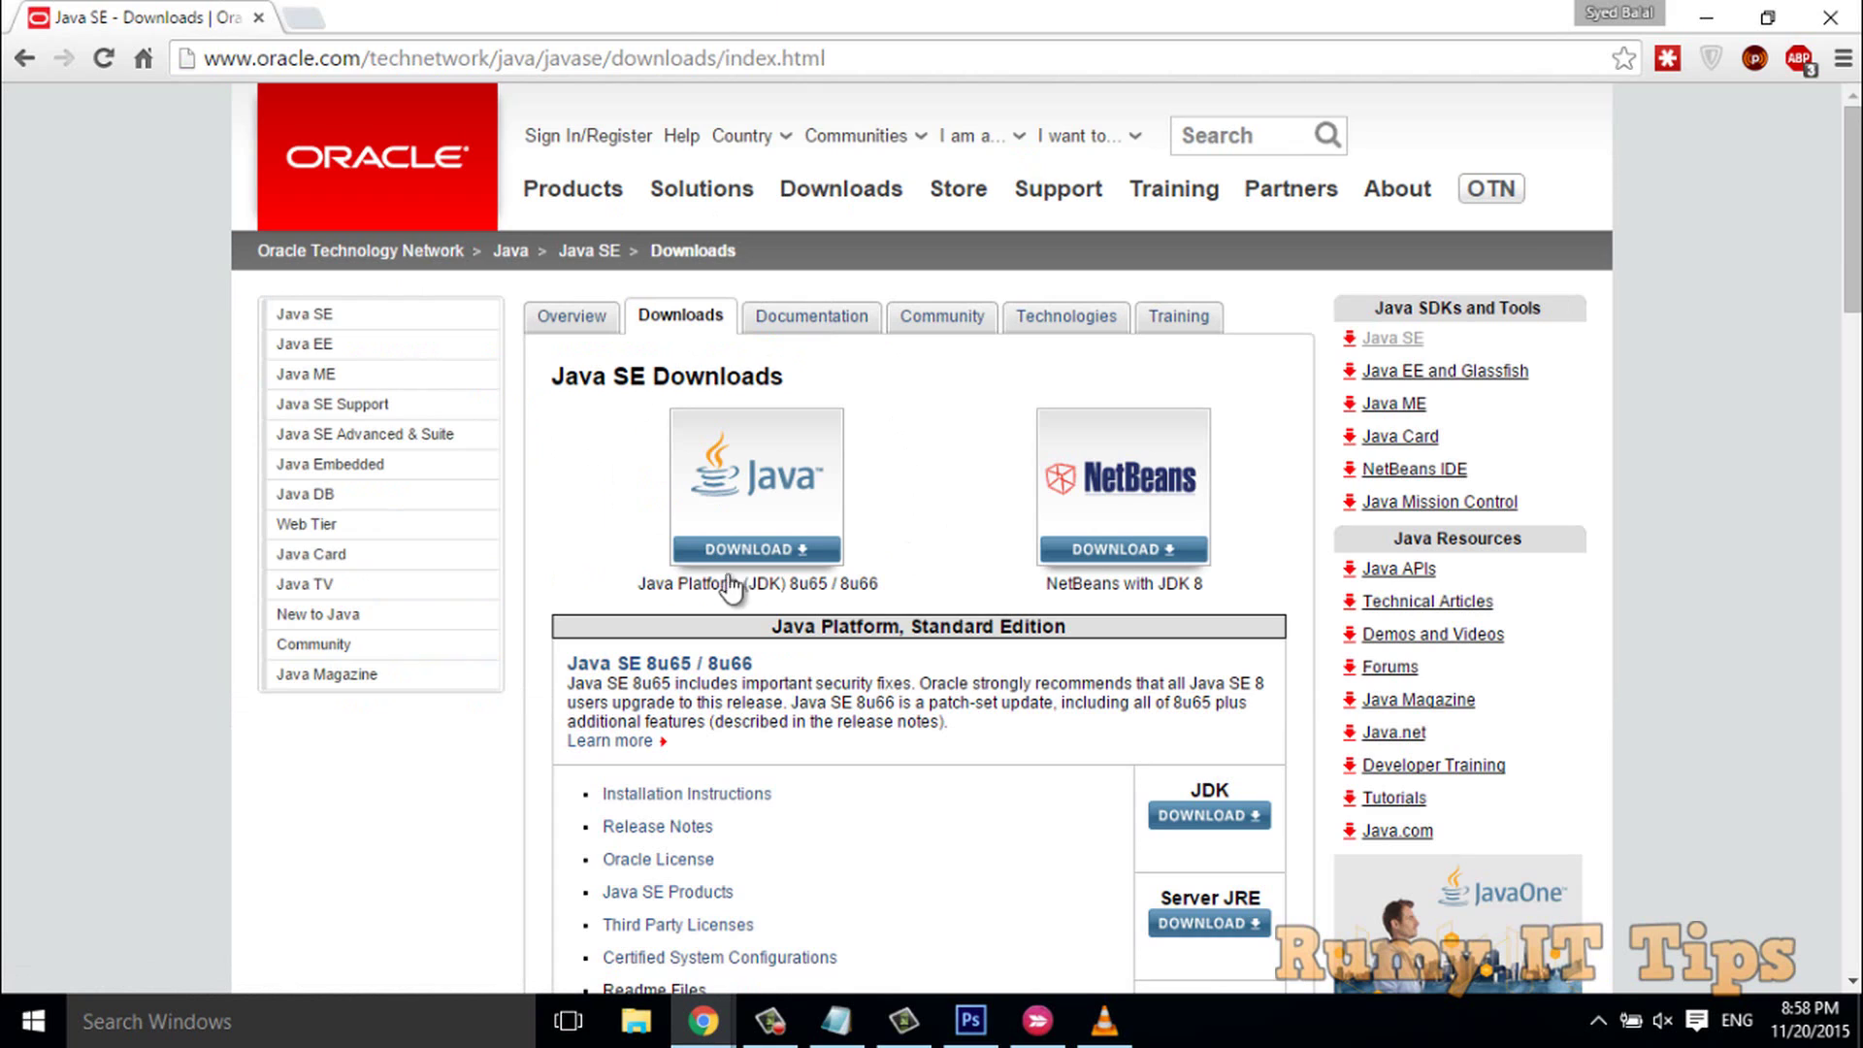
pyautogui.moveTo(645, 584); pyautogui.dragTo(784, 605)
pyautogui.click(900, 543)
pyautogui.click(792, 550)
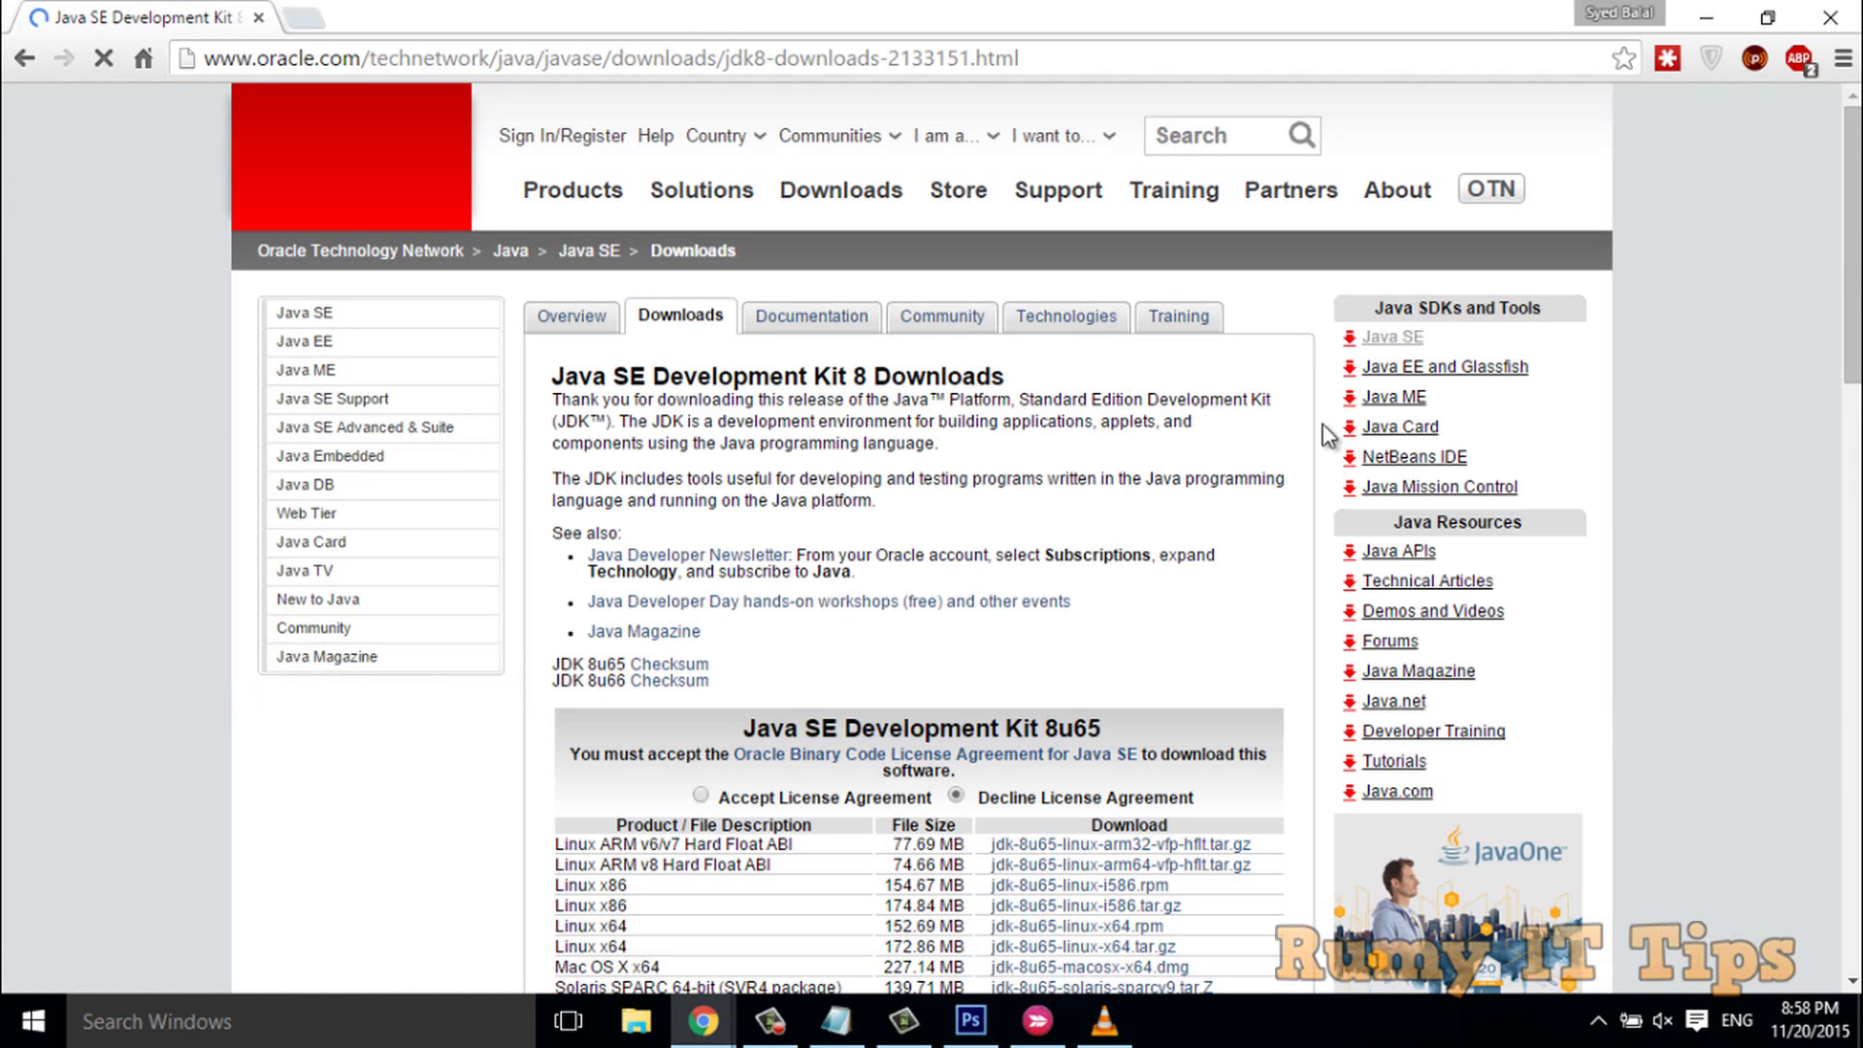
pyautogui.scroll(-4, 1220, 326)
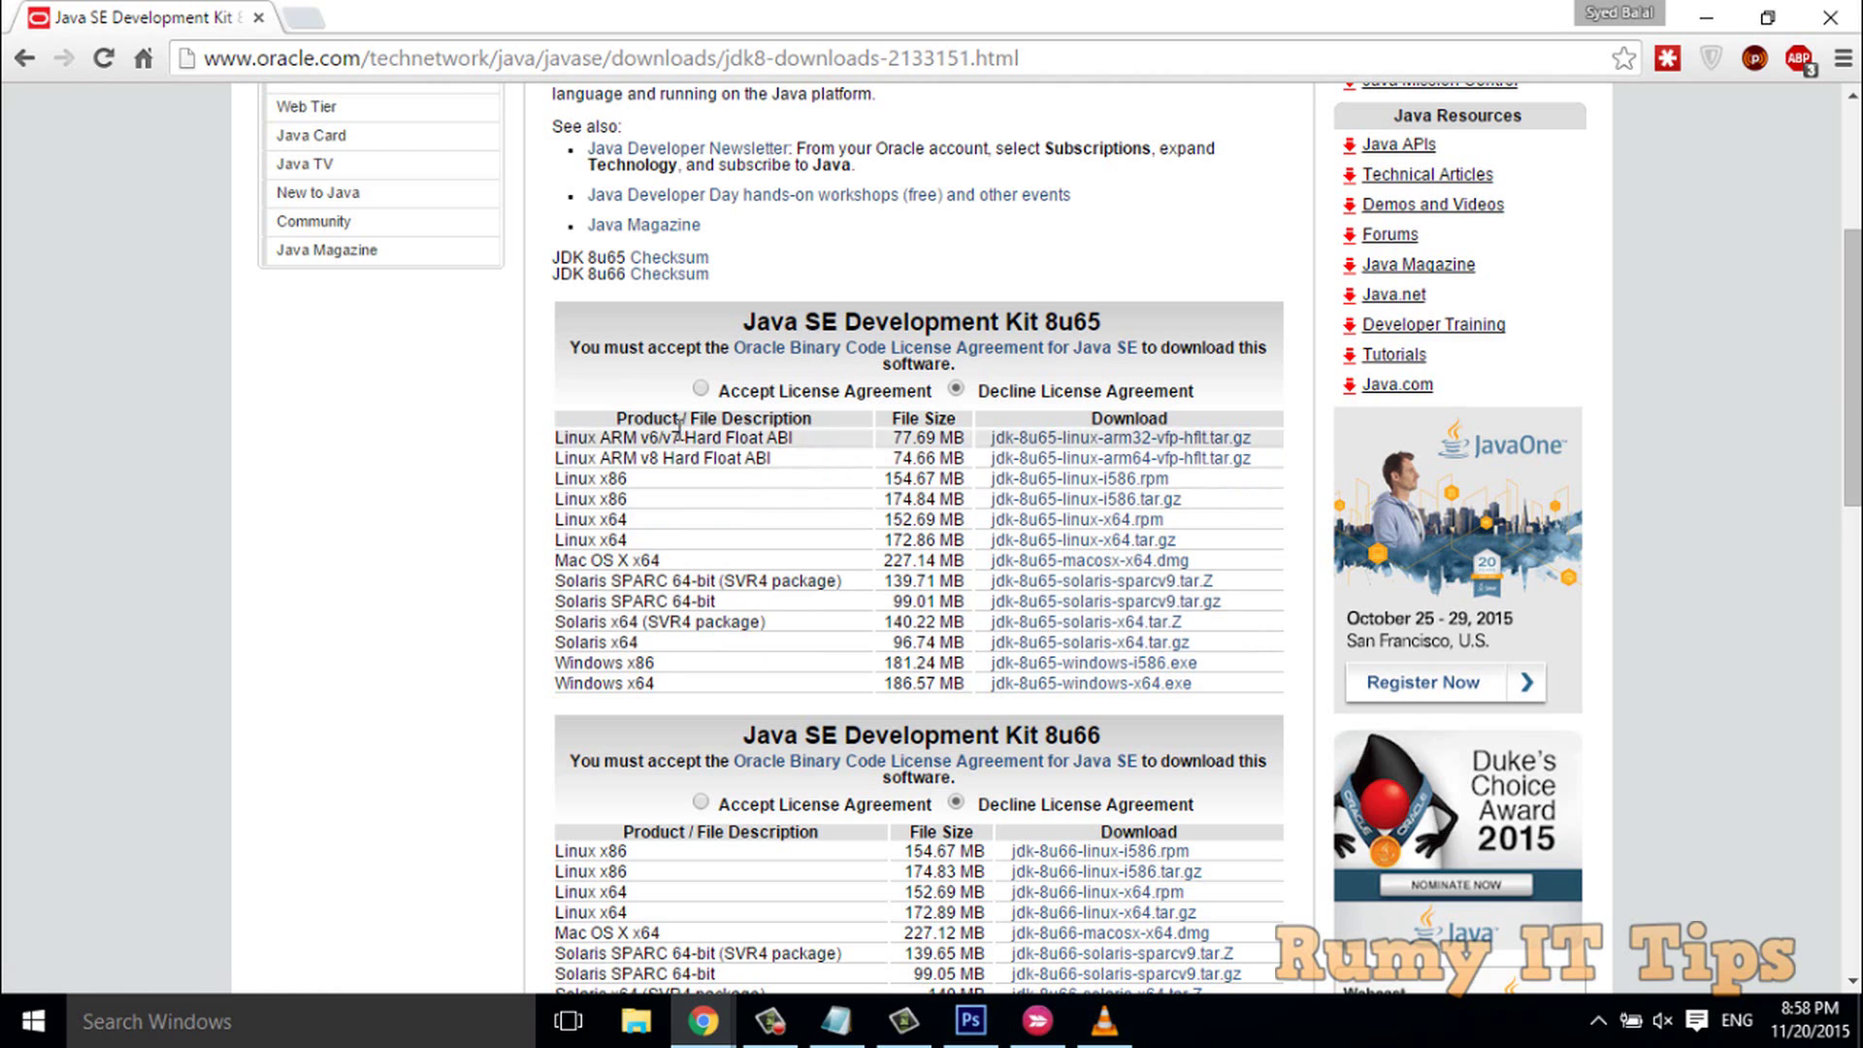
# Step: Accept the JDK 8u65 license, cancel the Windows x64 download, and switch to Explorer's Downloads folder
pyautogui.click(701, 389)
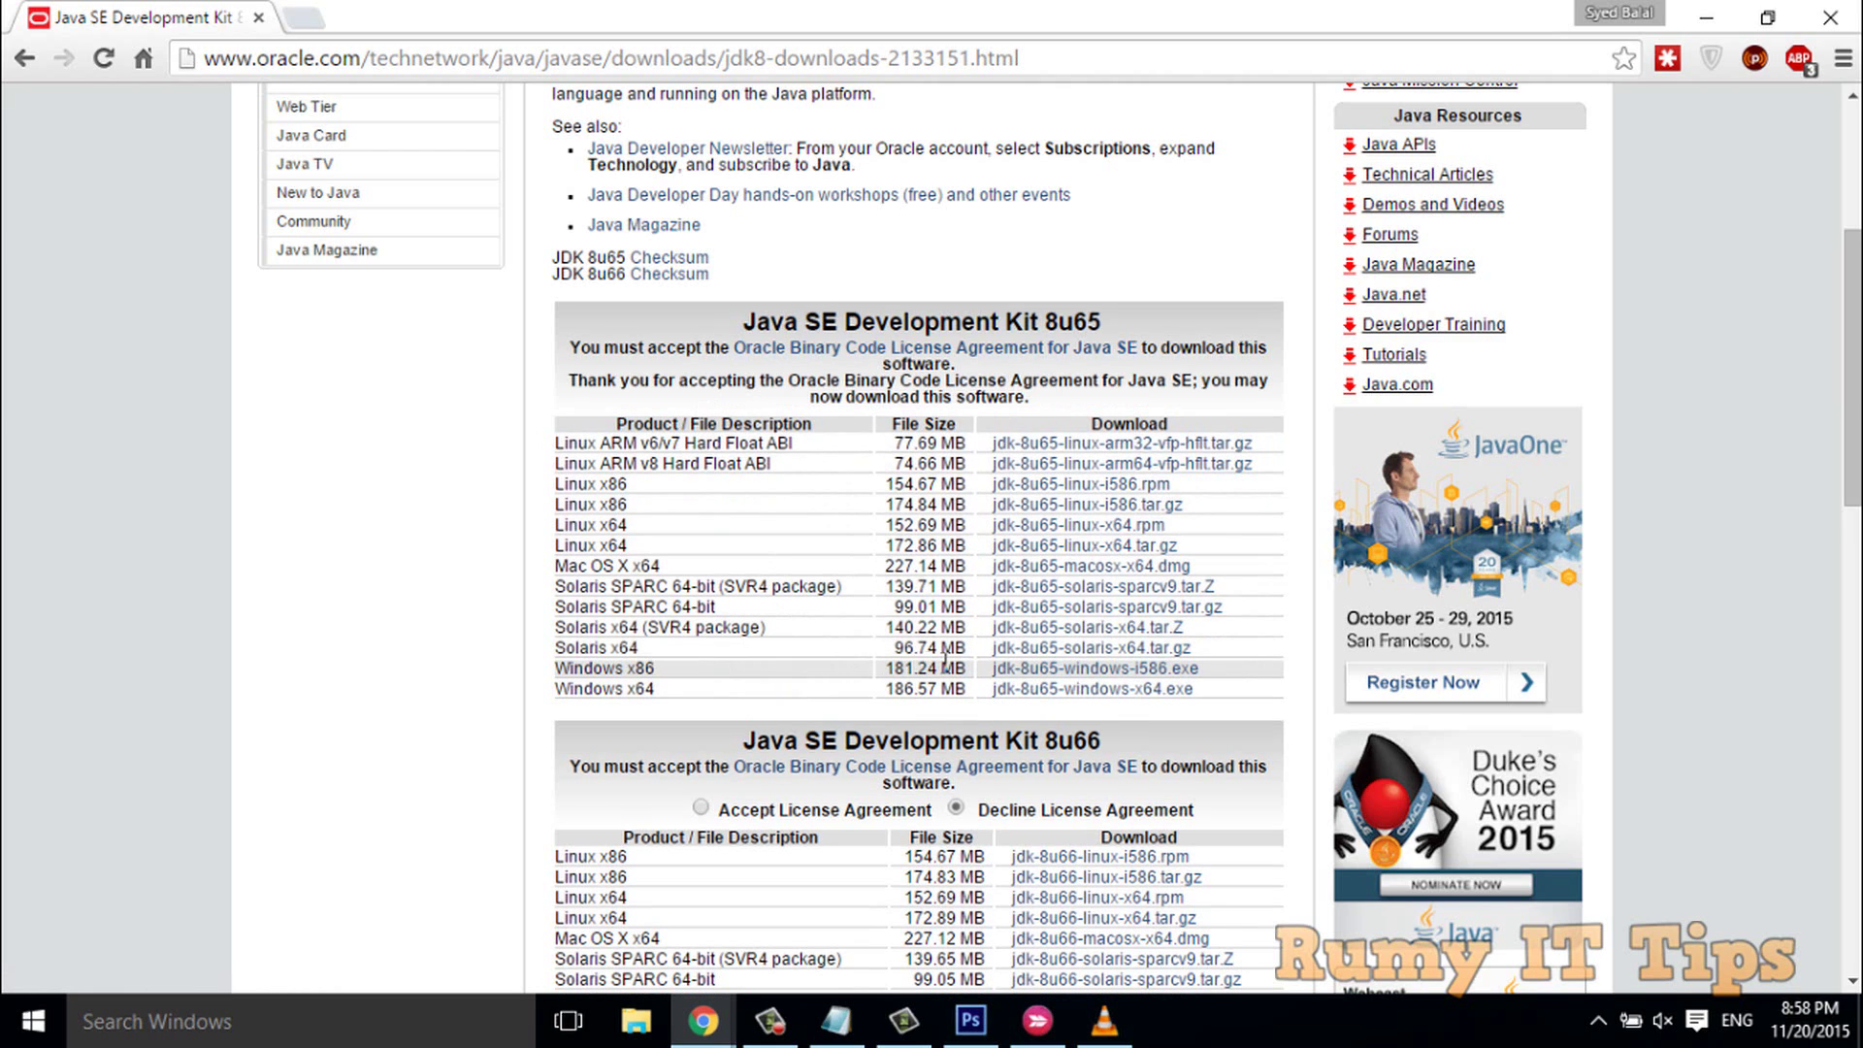
pyautogui.click(1131, 691)
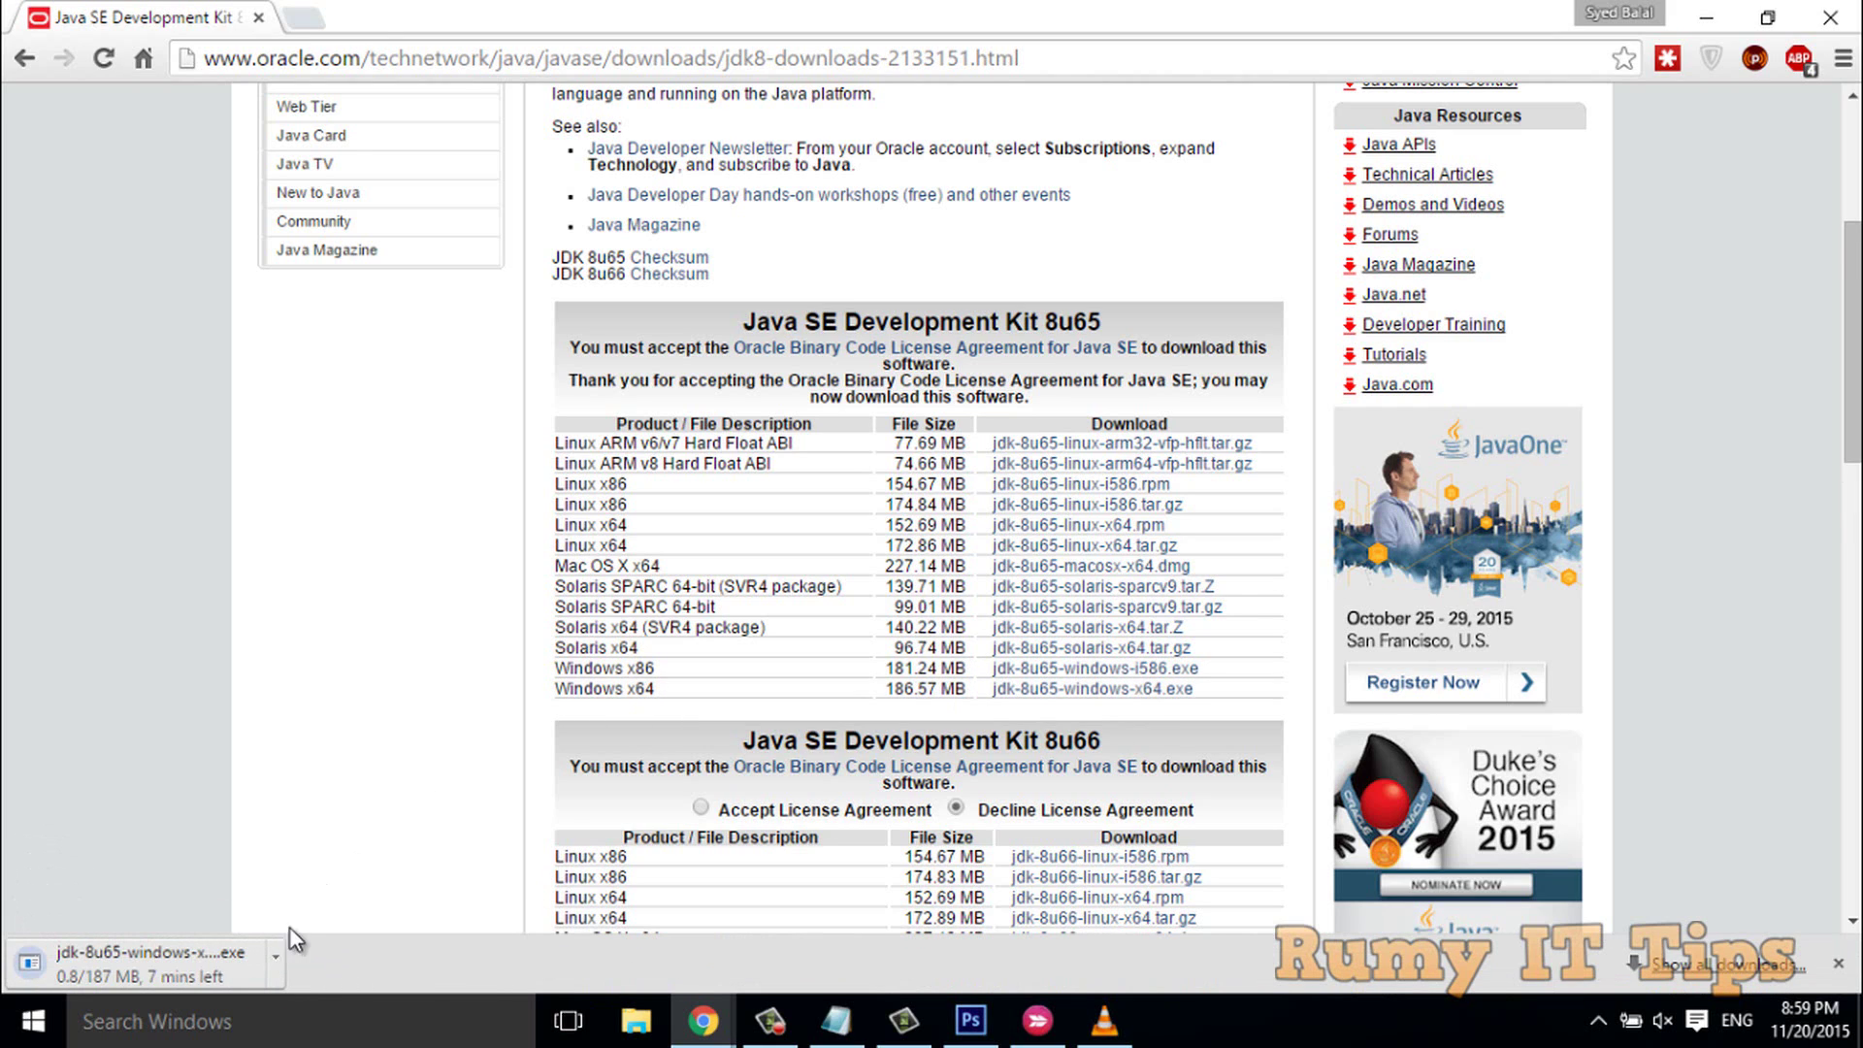
pyautogui.click(279, 953)
pyautogui.click(301, 926)
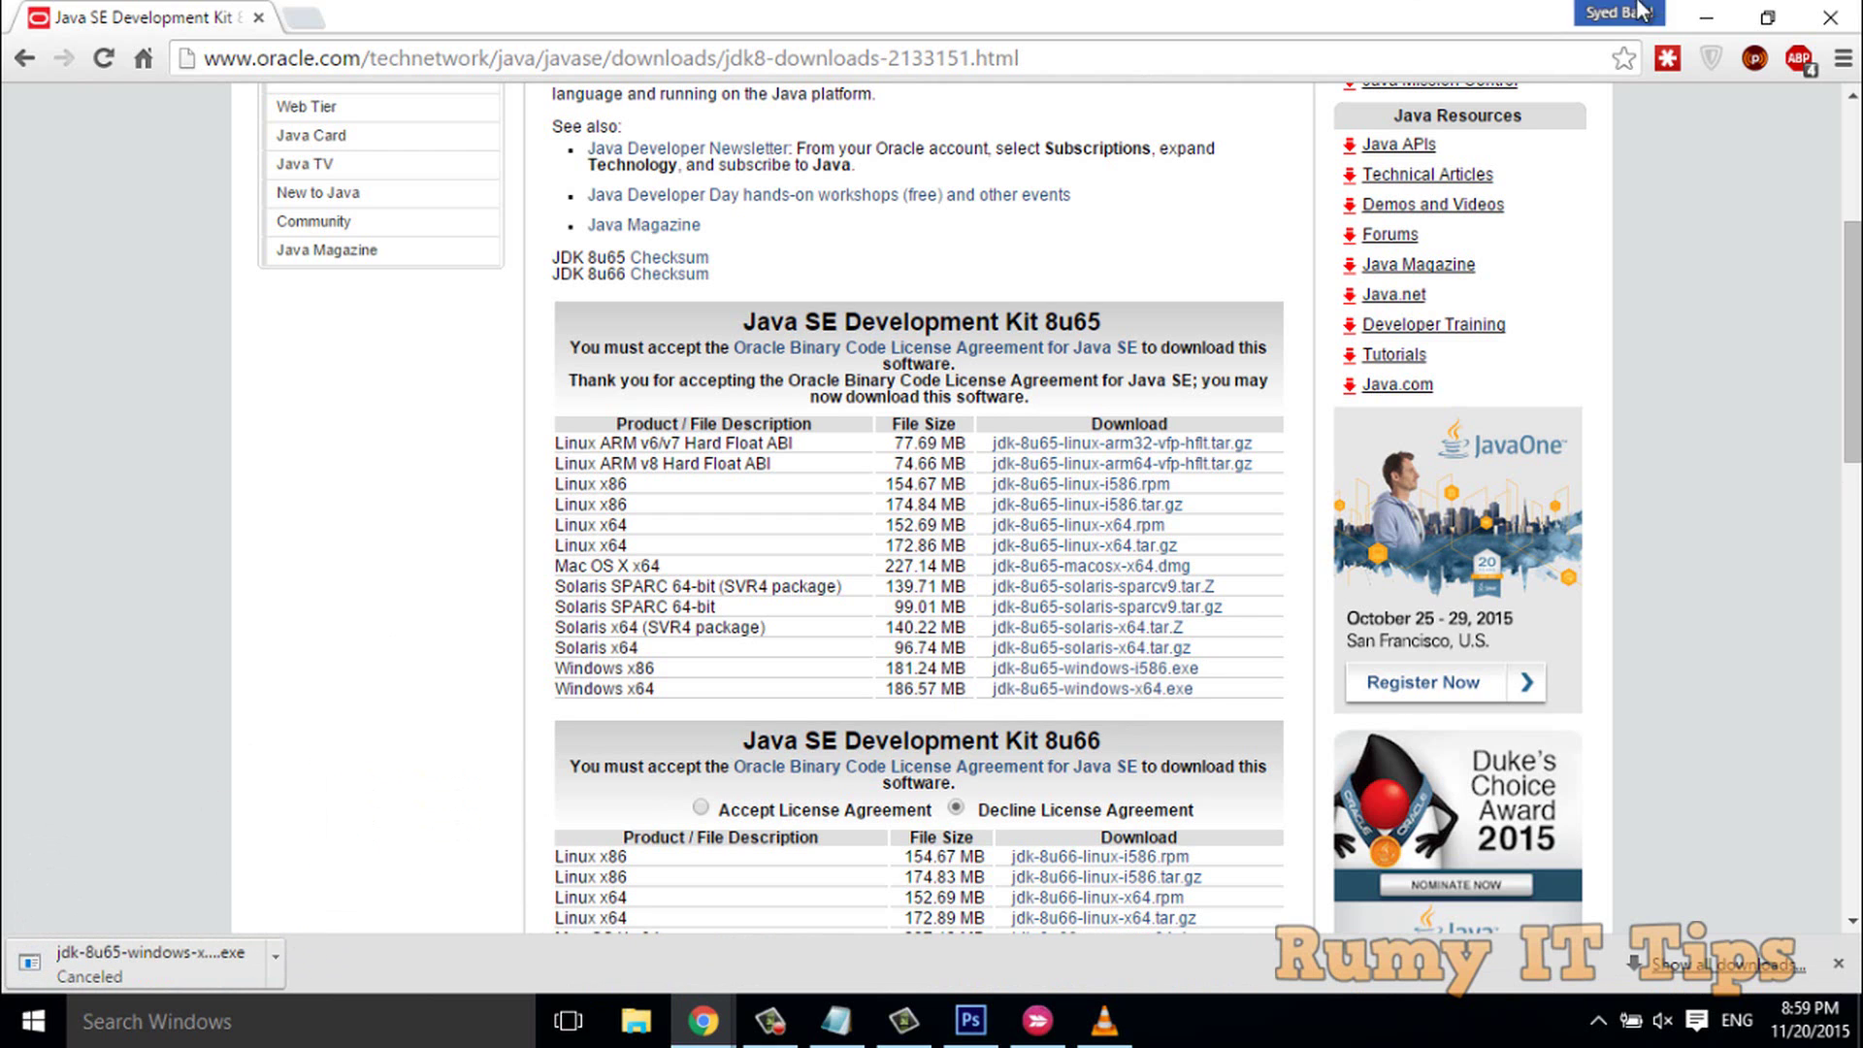
pyautogui.click(1706, 18)
pyautogui.click(632, 1021)
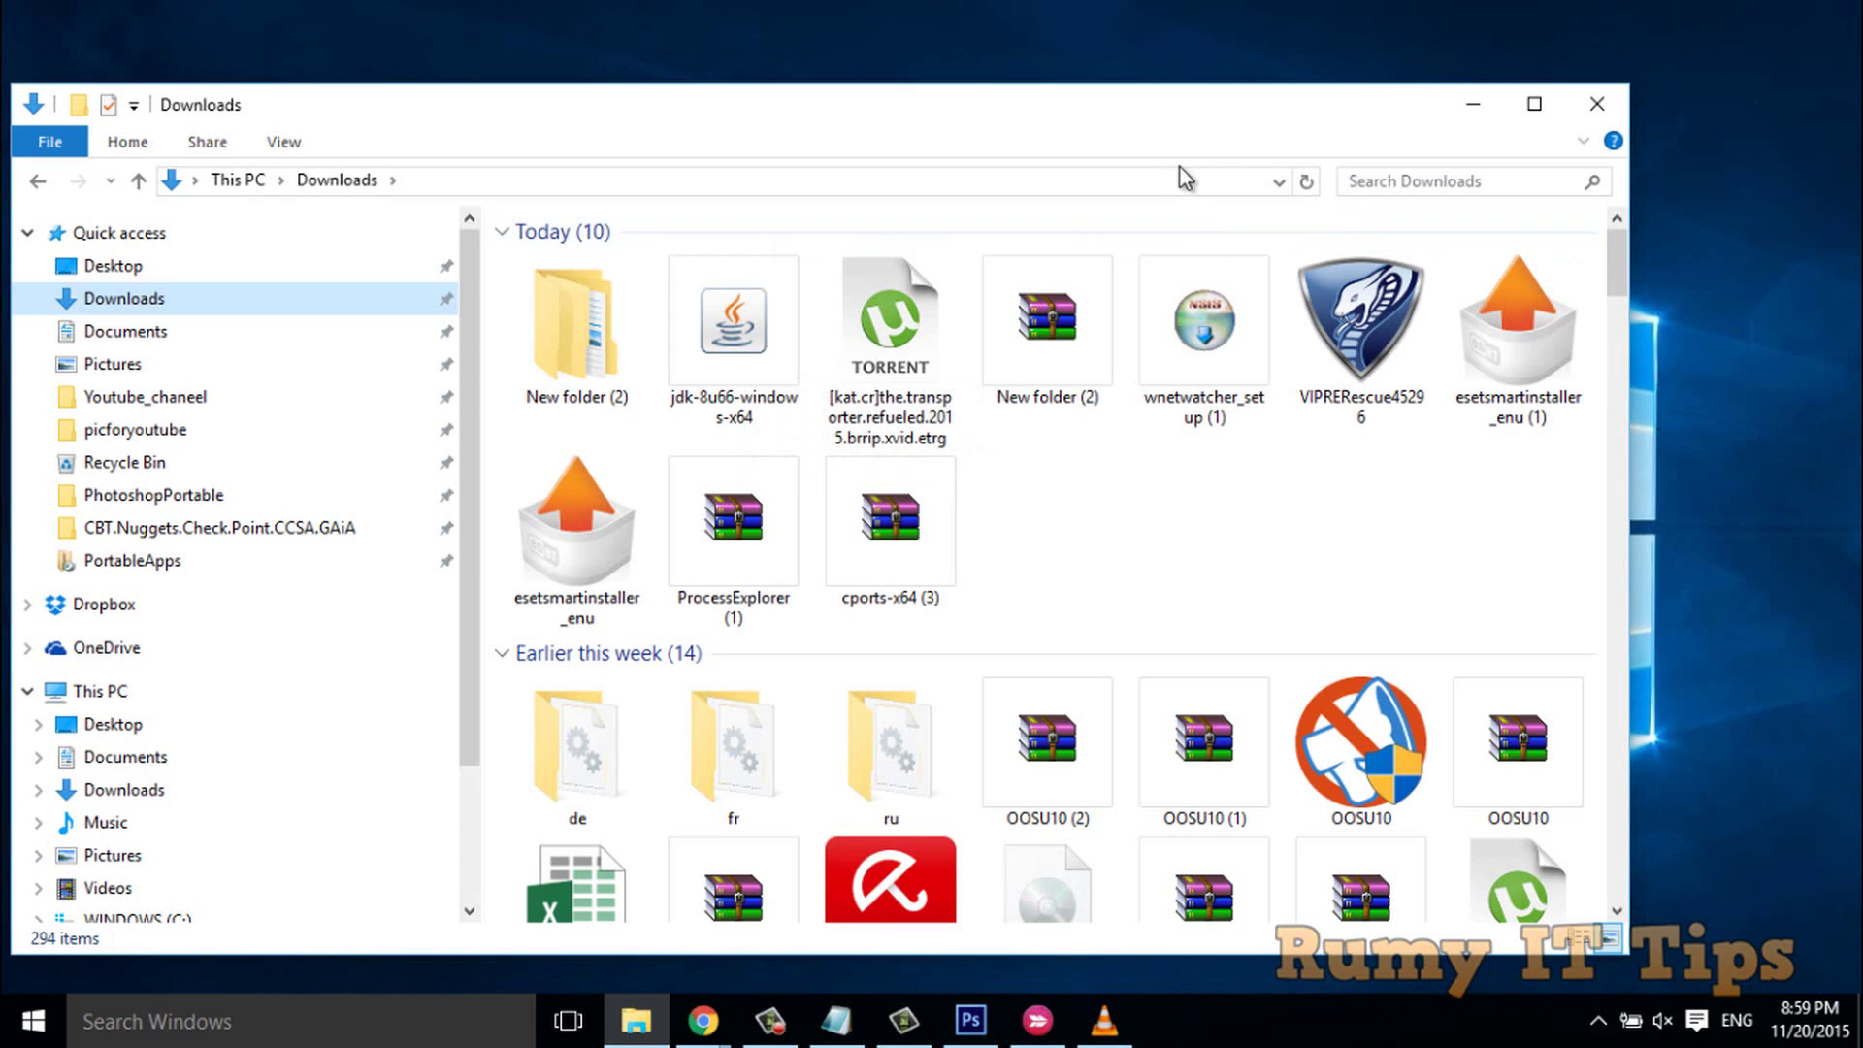
# Step: Minimize the File Explorer Downloads window
pyautogui.click(1453, 109)
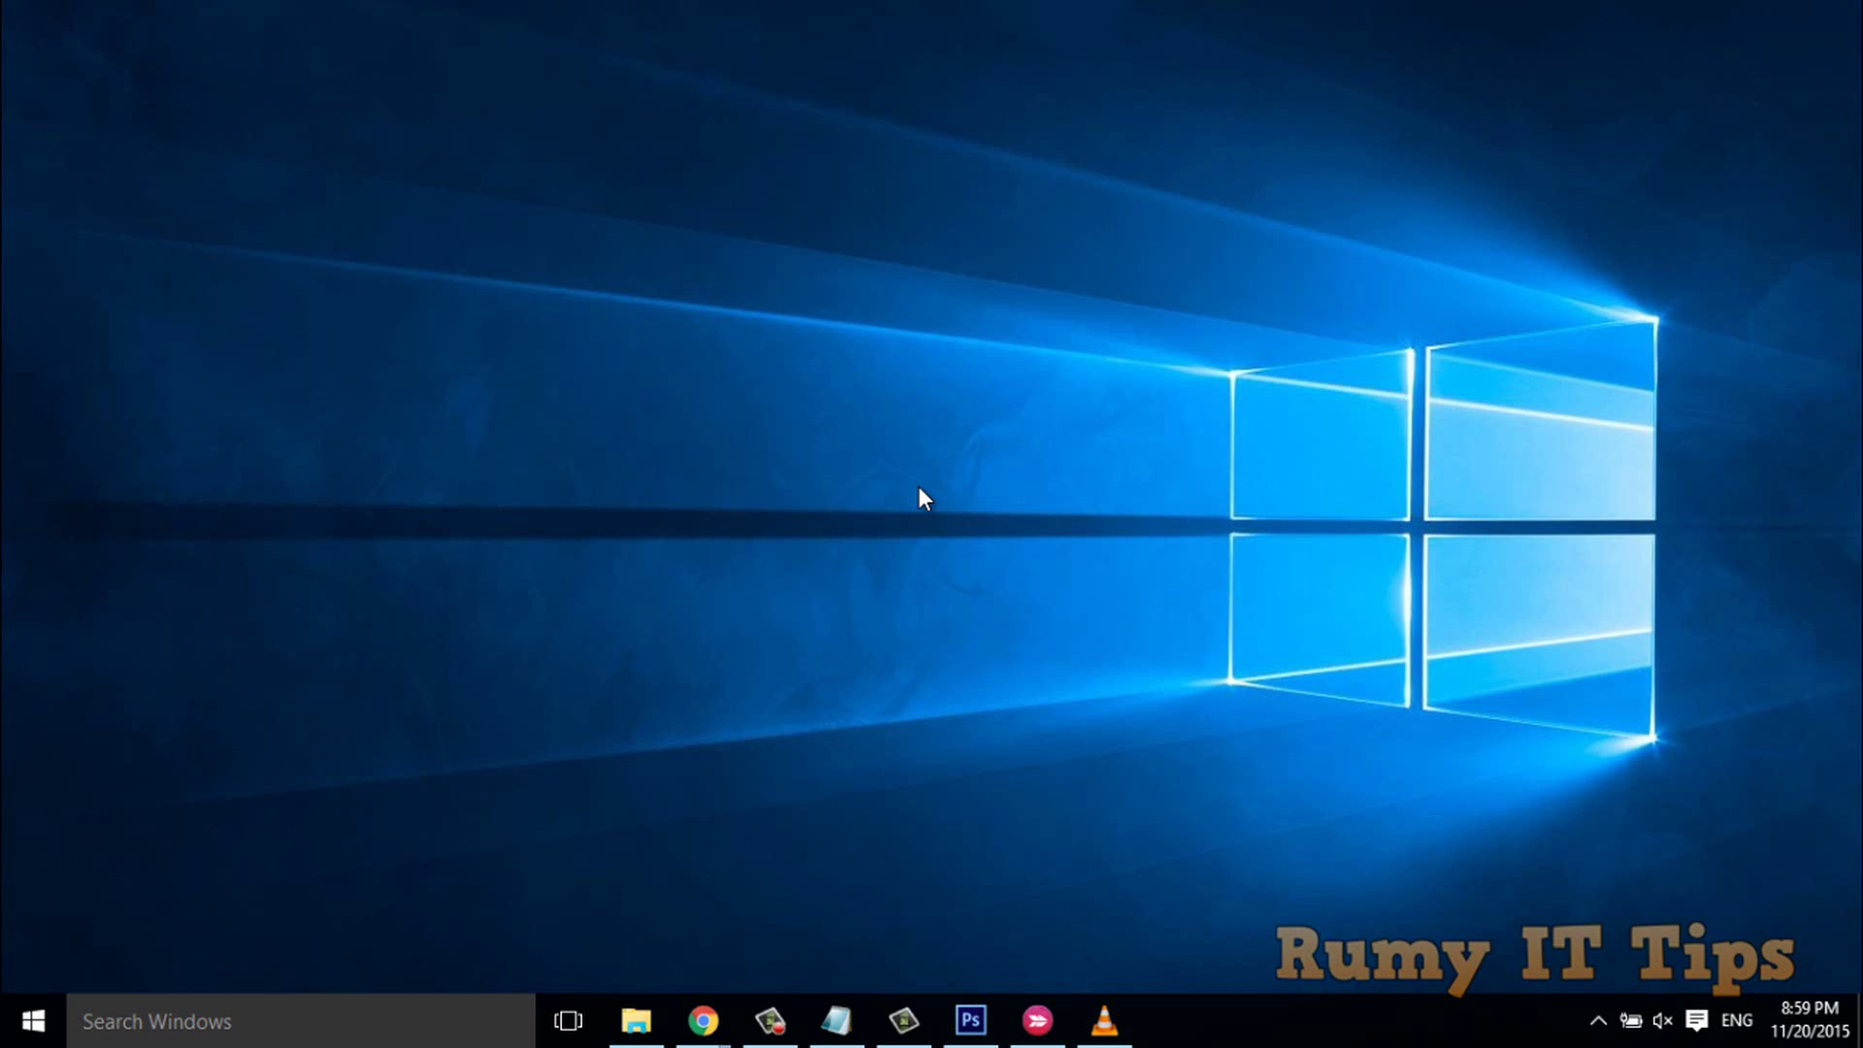
pyautogui.press('super+r')
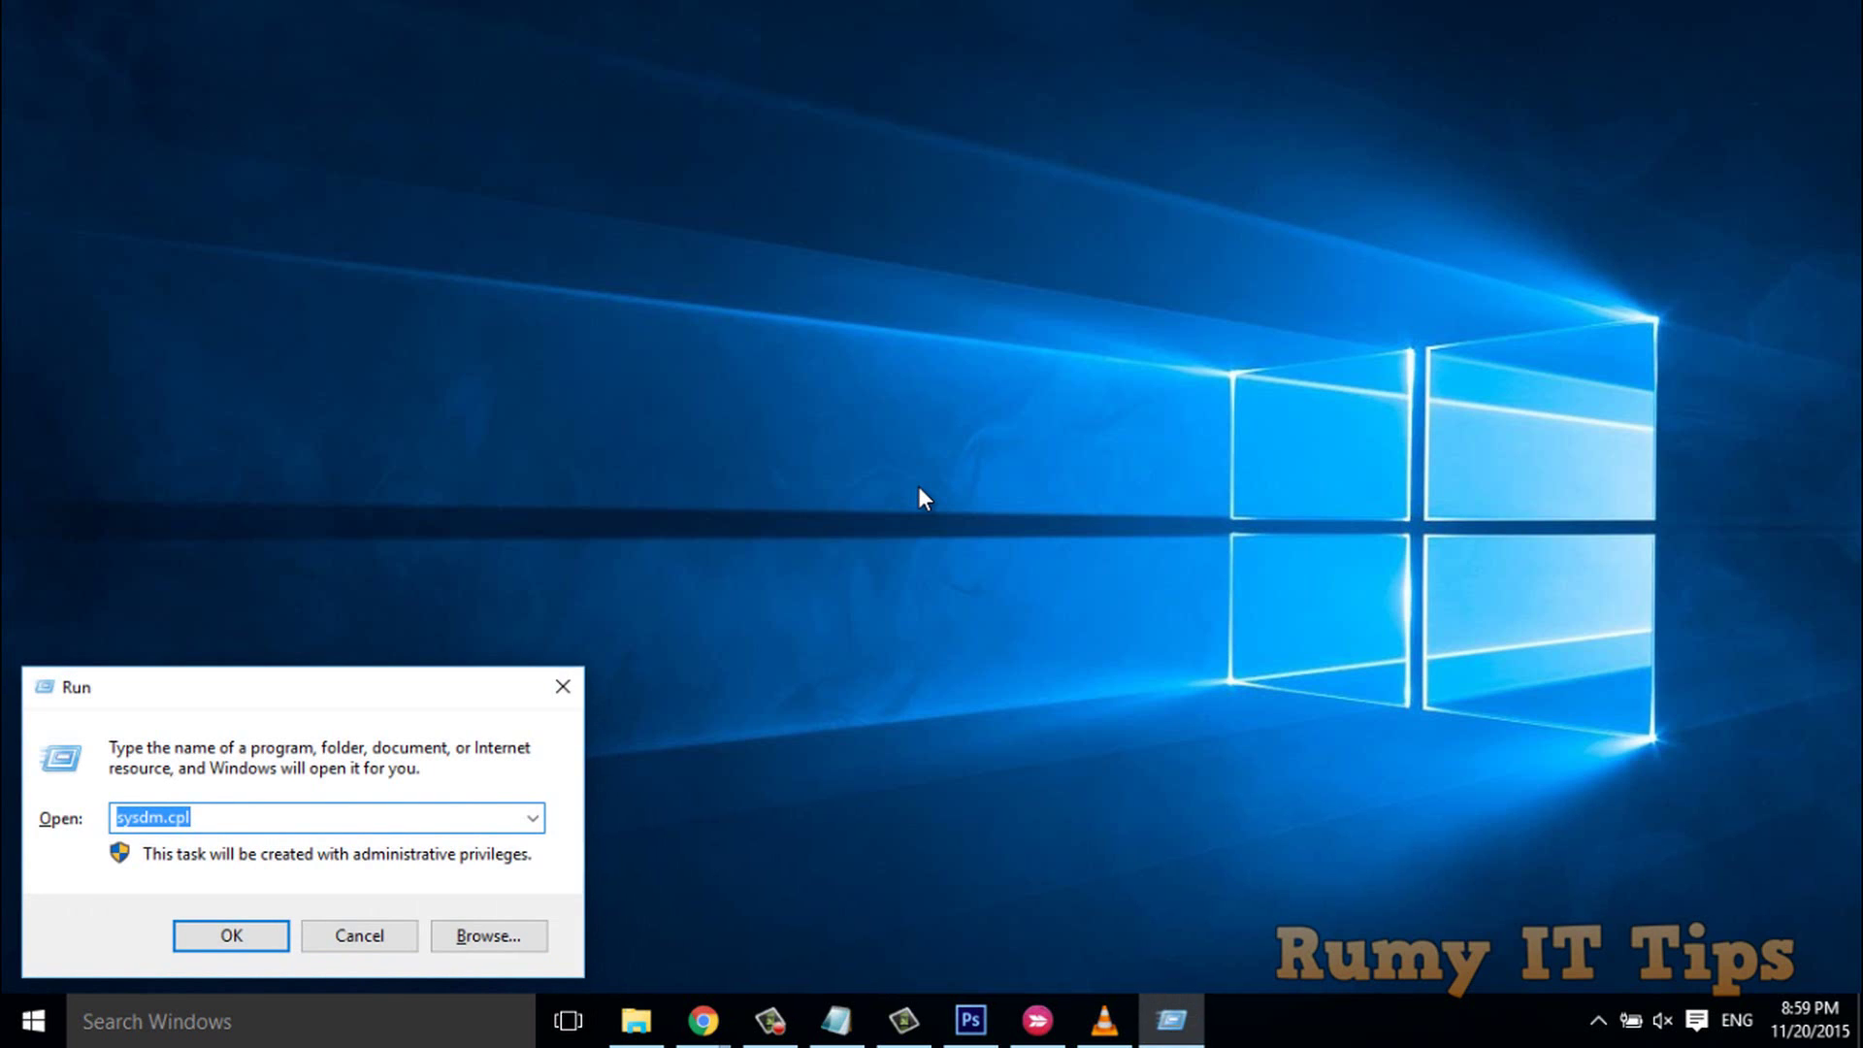
pyautogui.write('cmd')
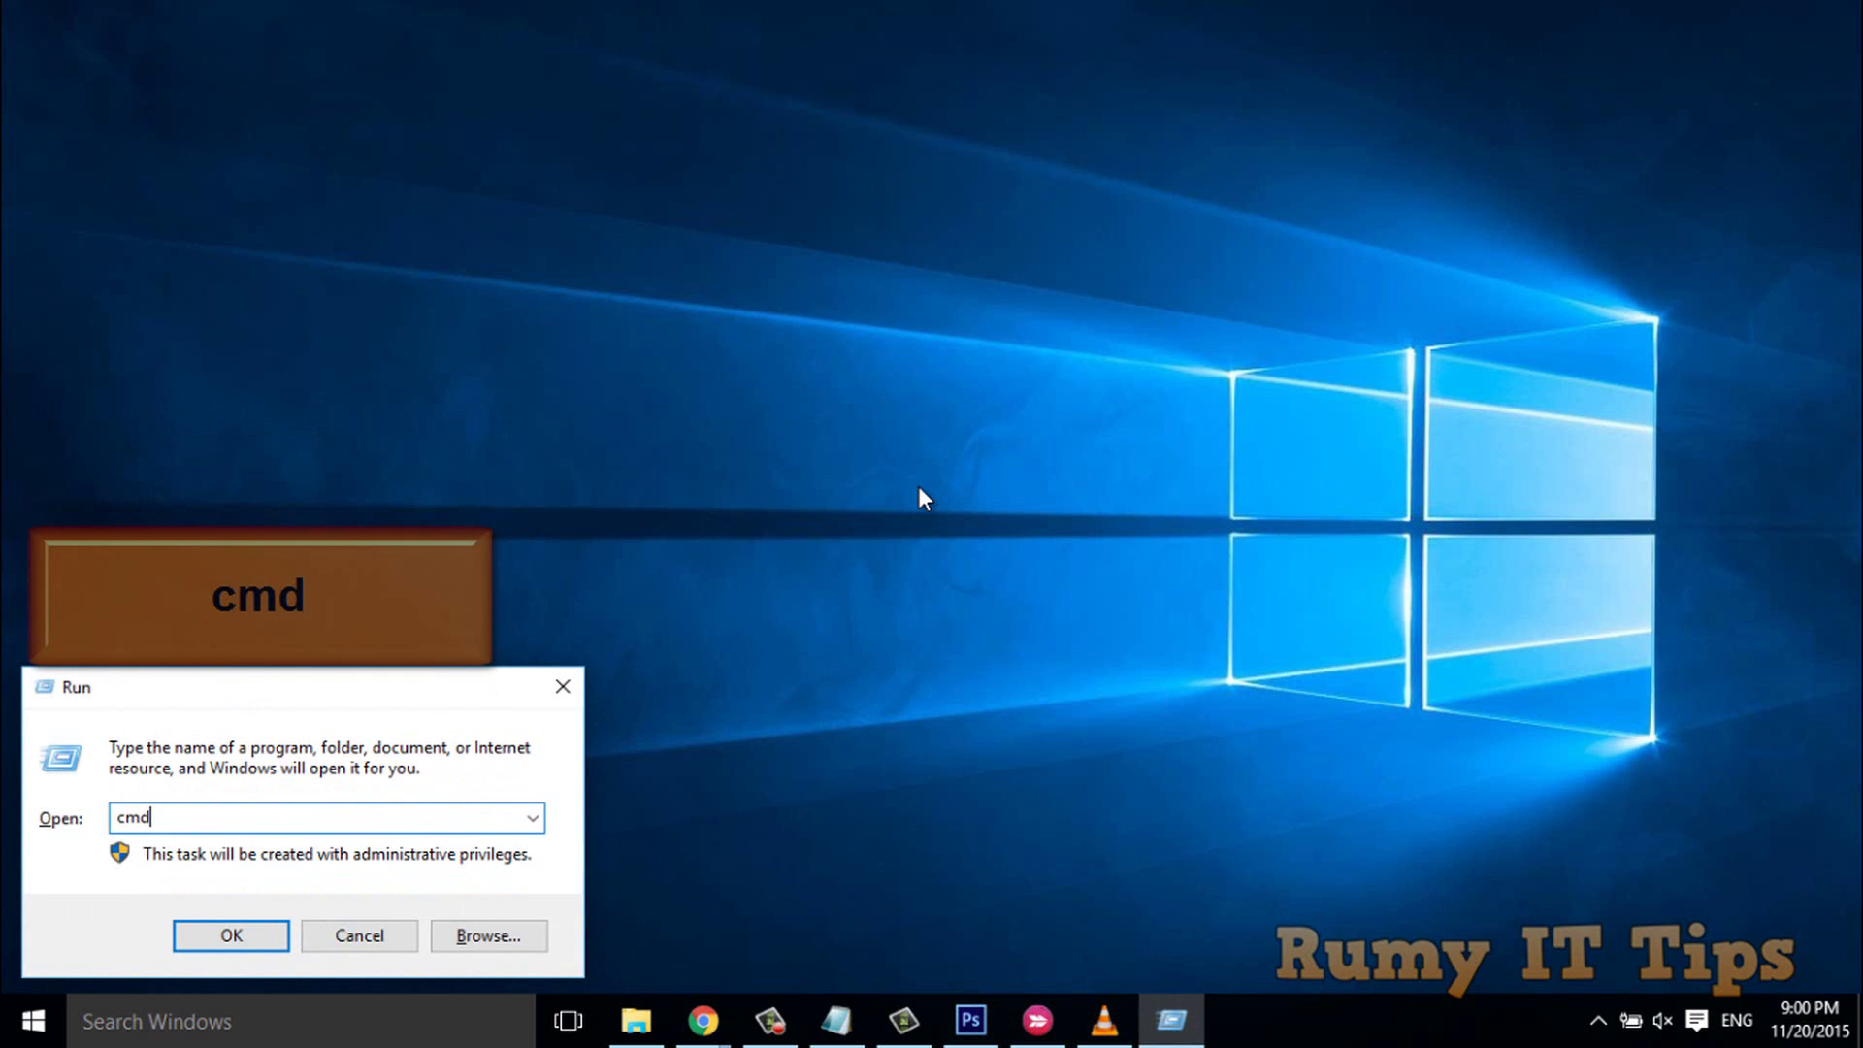
pyautogui.press('Return')
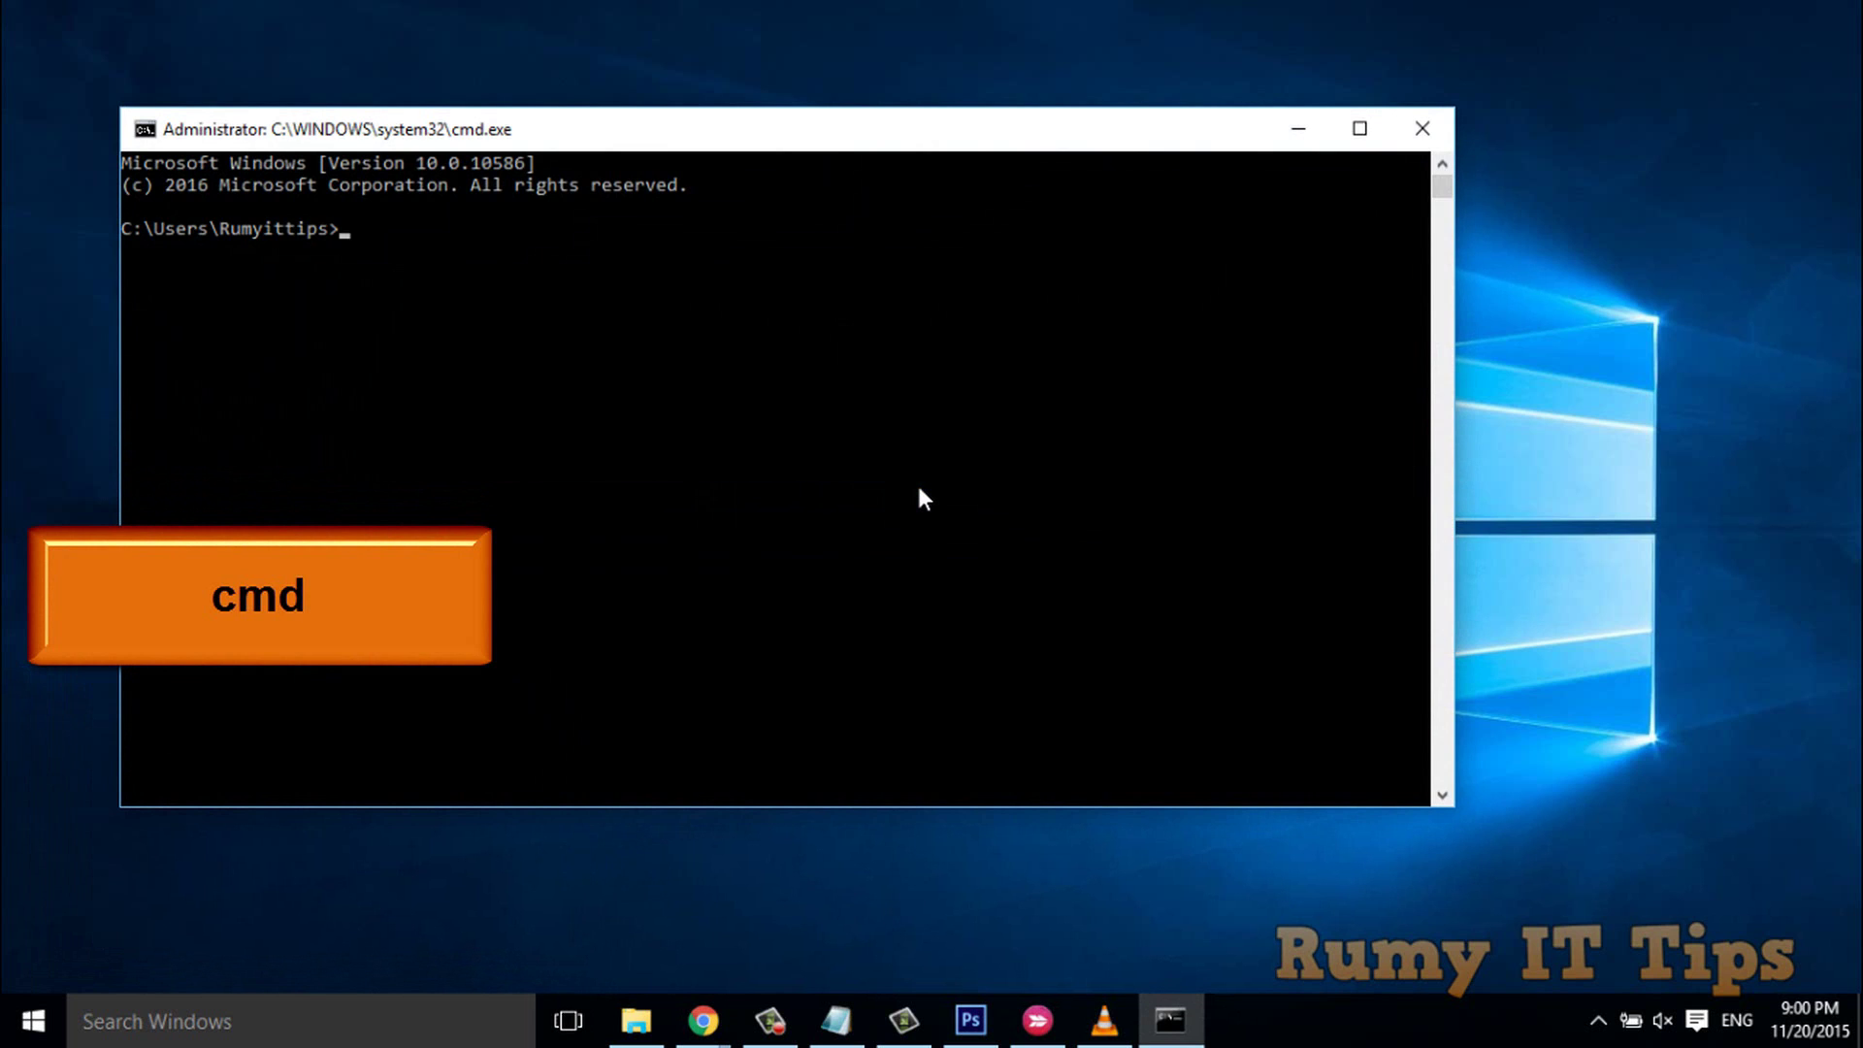
pyautogui.write('javac')
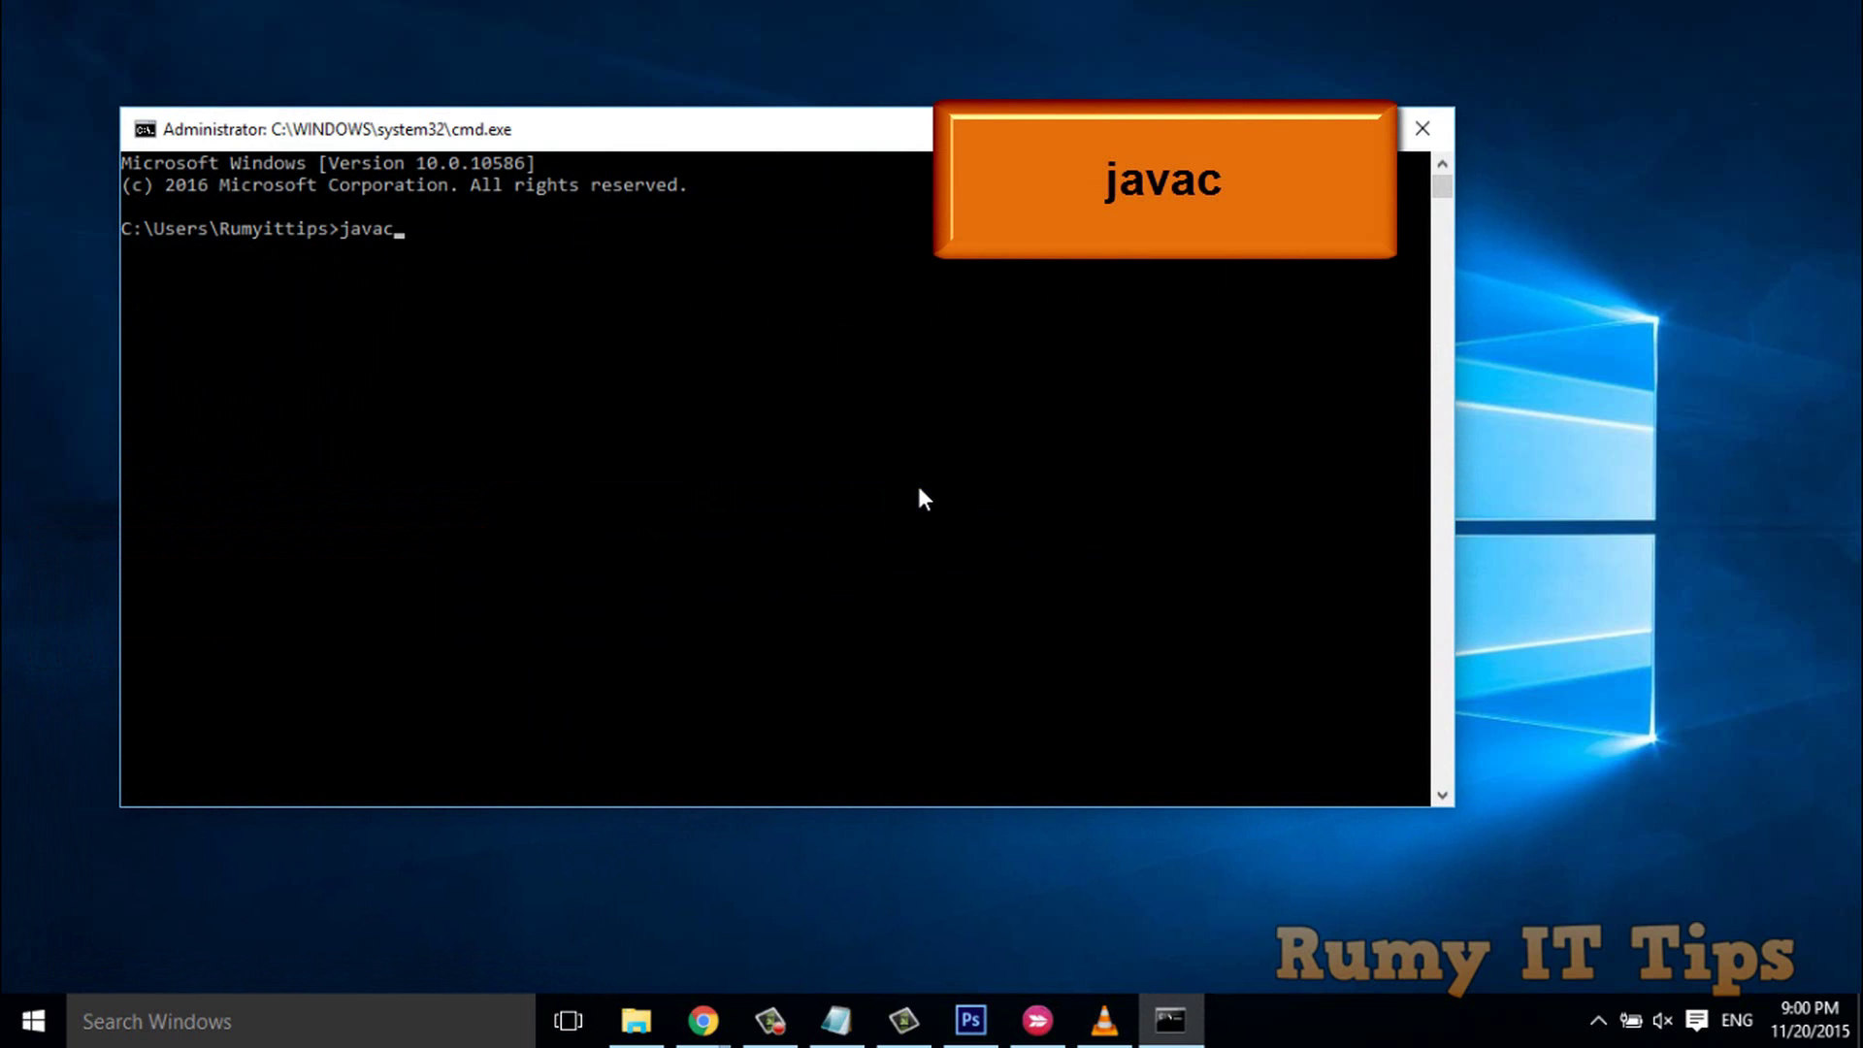
pyautogui.press('Return')
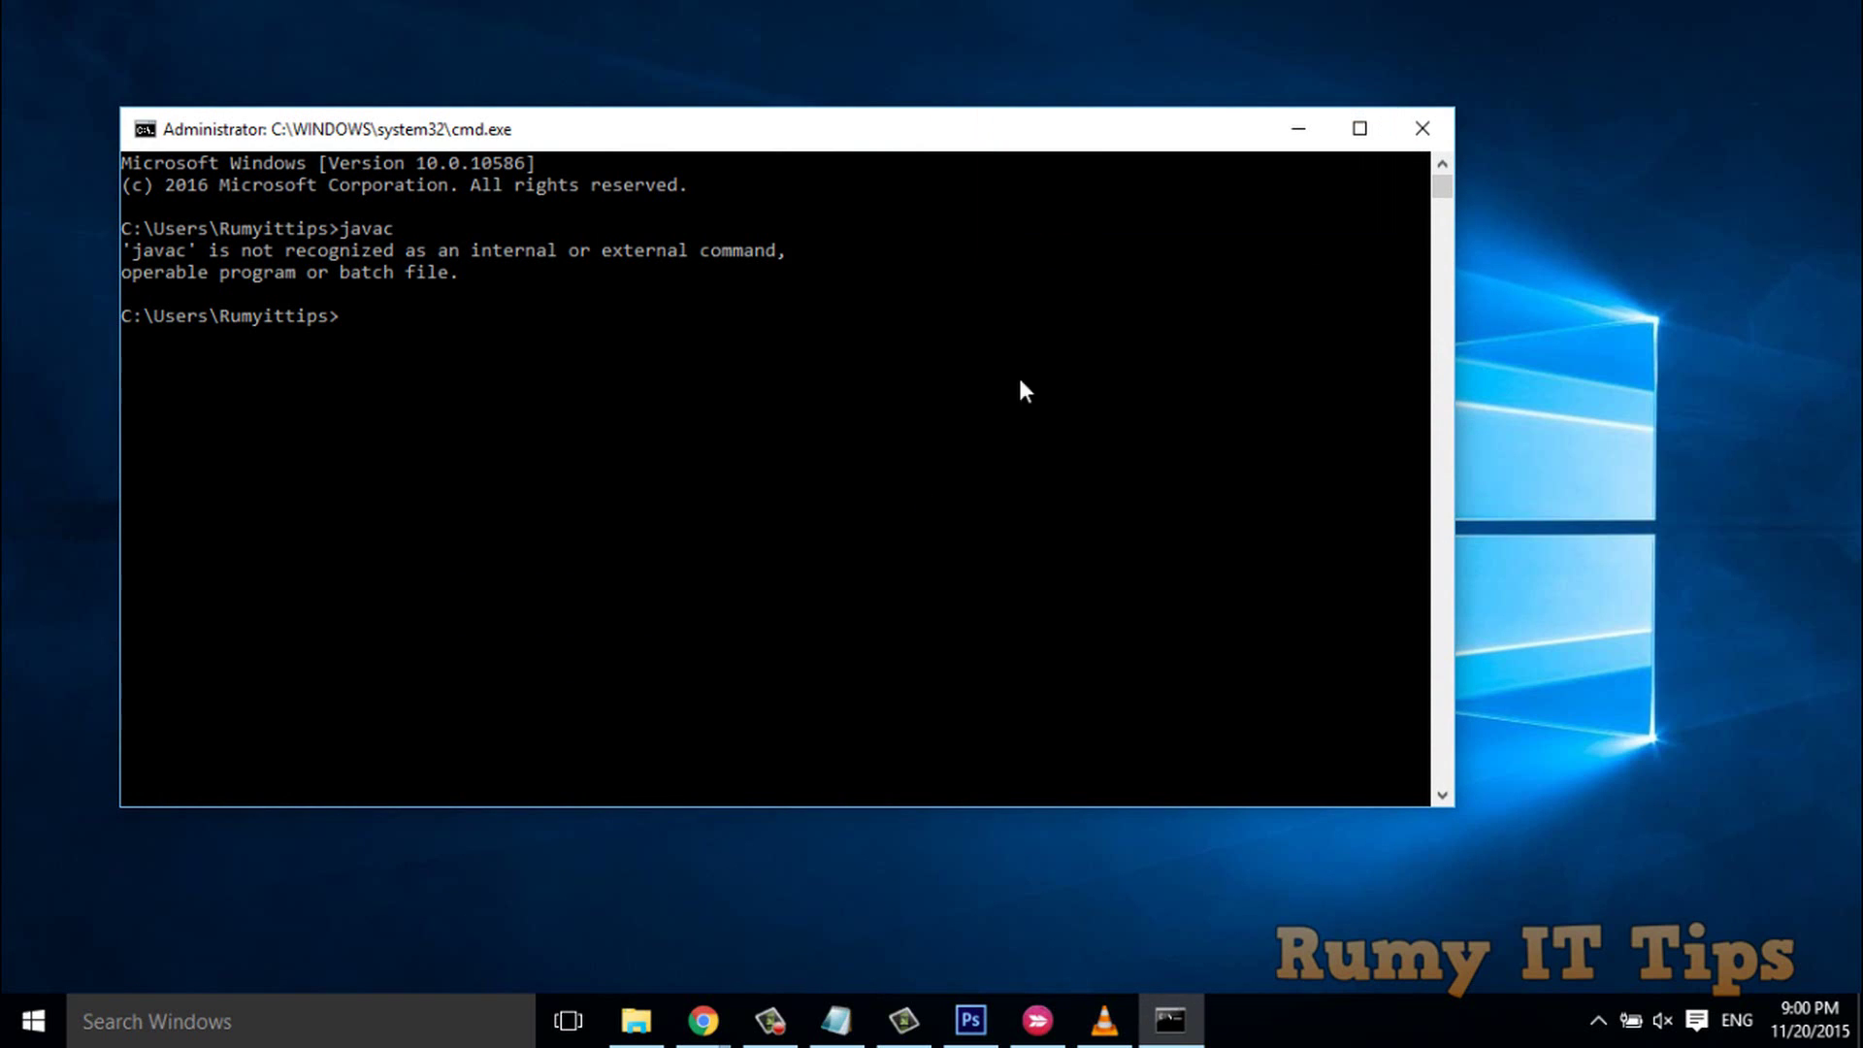
pyautogui.click(1419, 129)
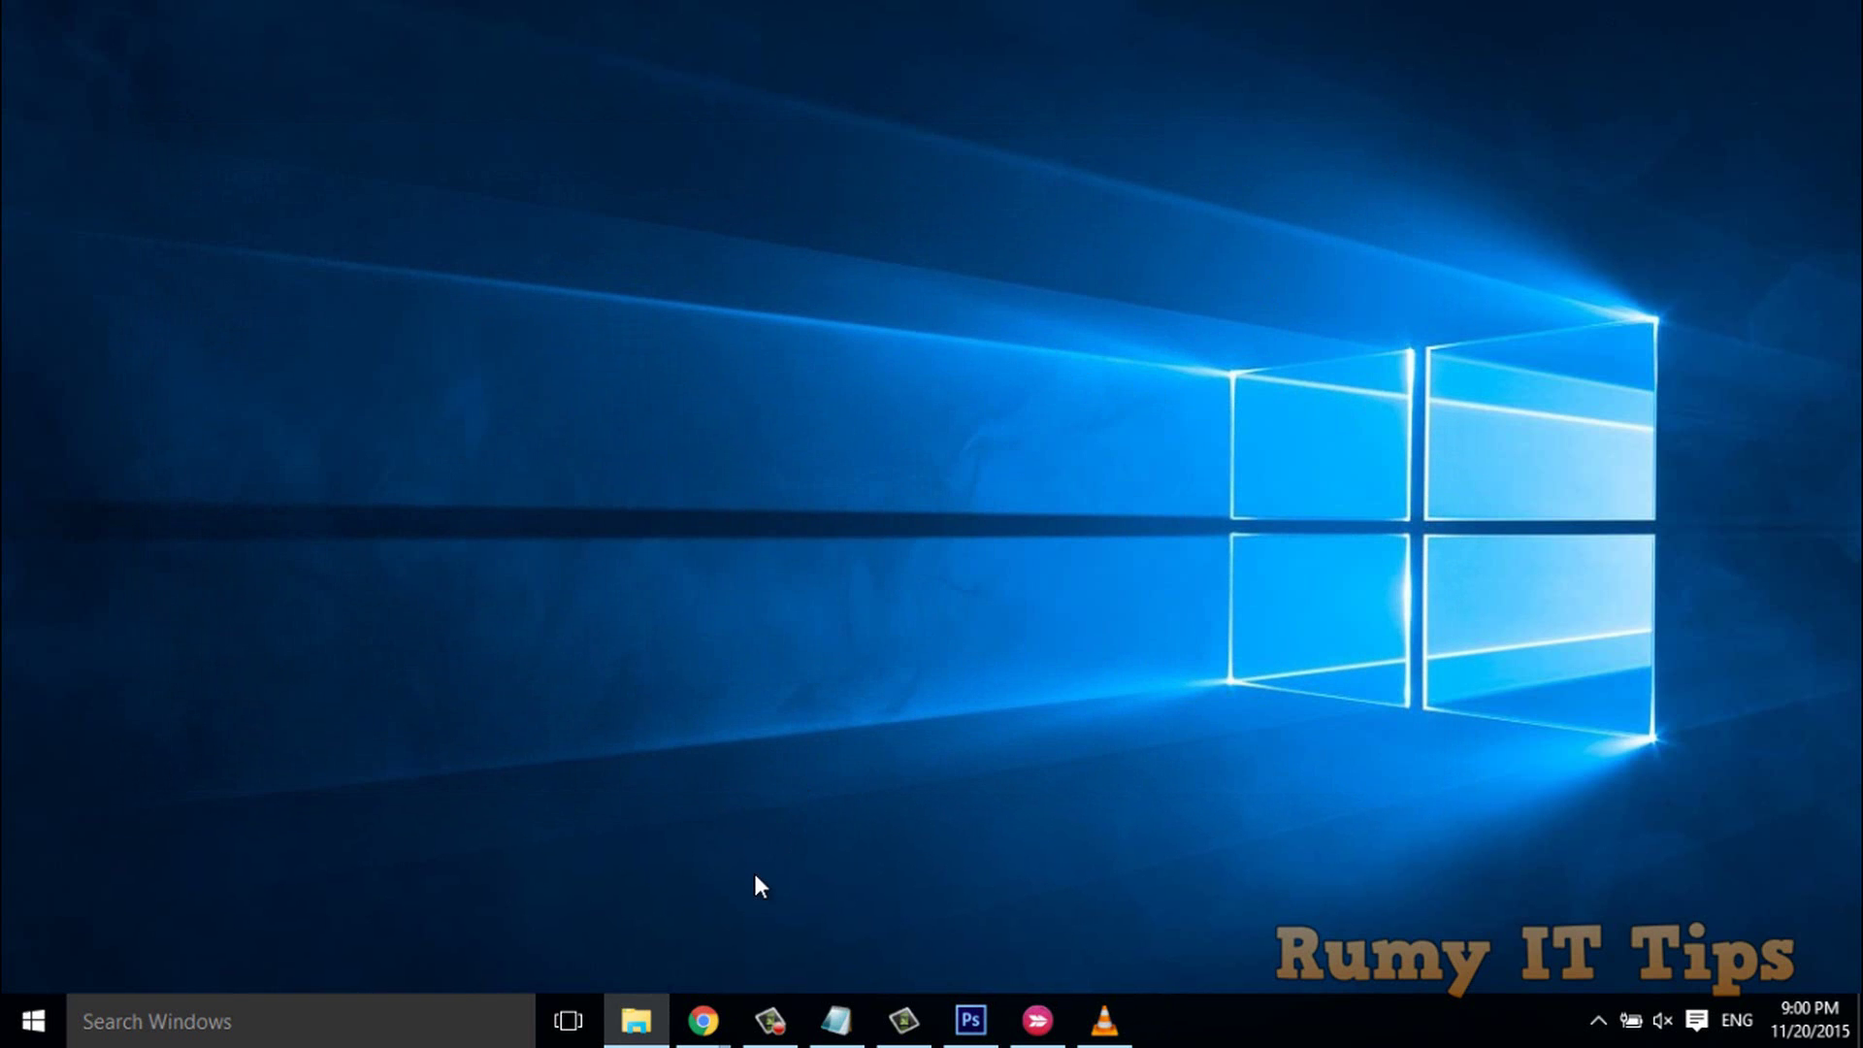
# Step: Run the jdk-8u66-windows-x64 installer from Downloads, then minimize Explorer
pyautogui.click(636, 1019)
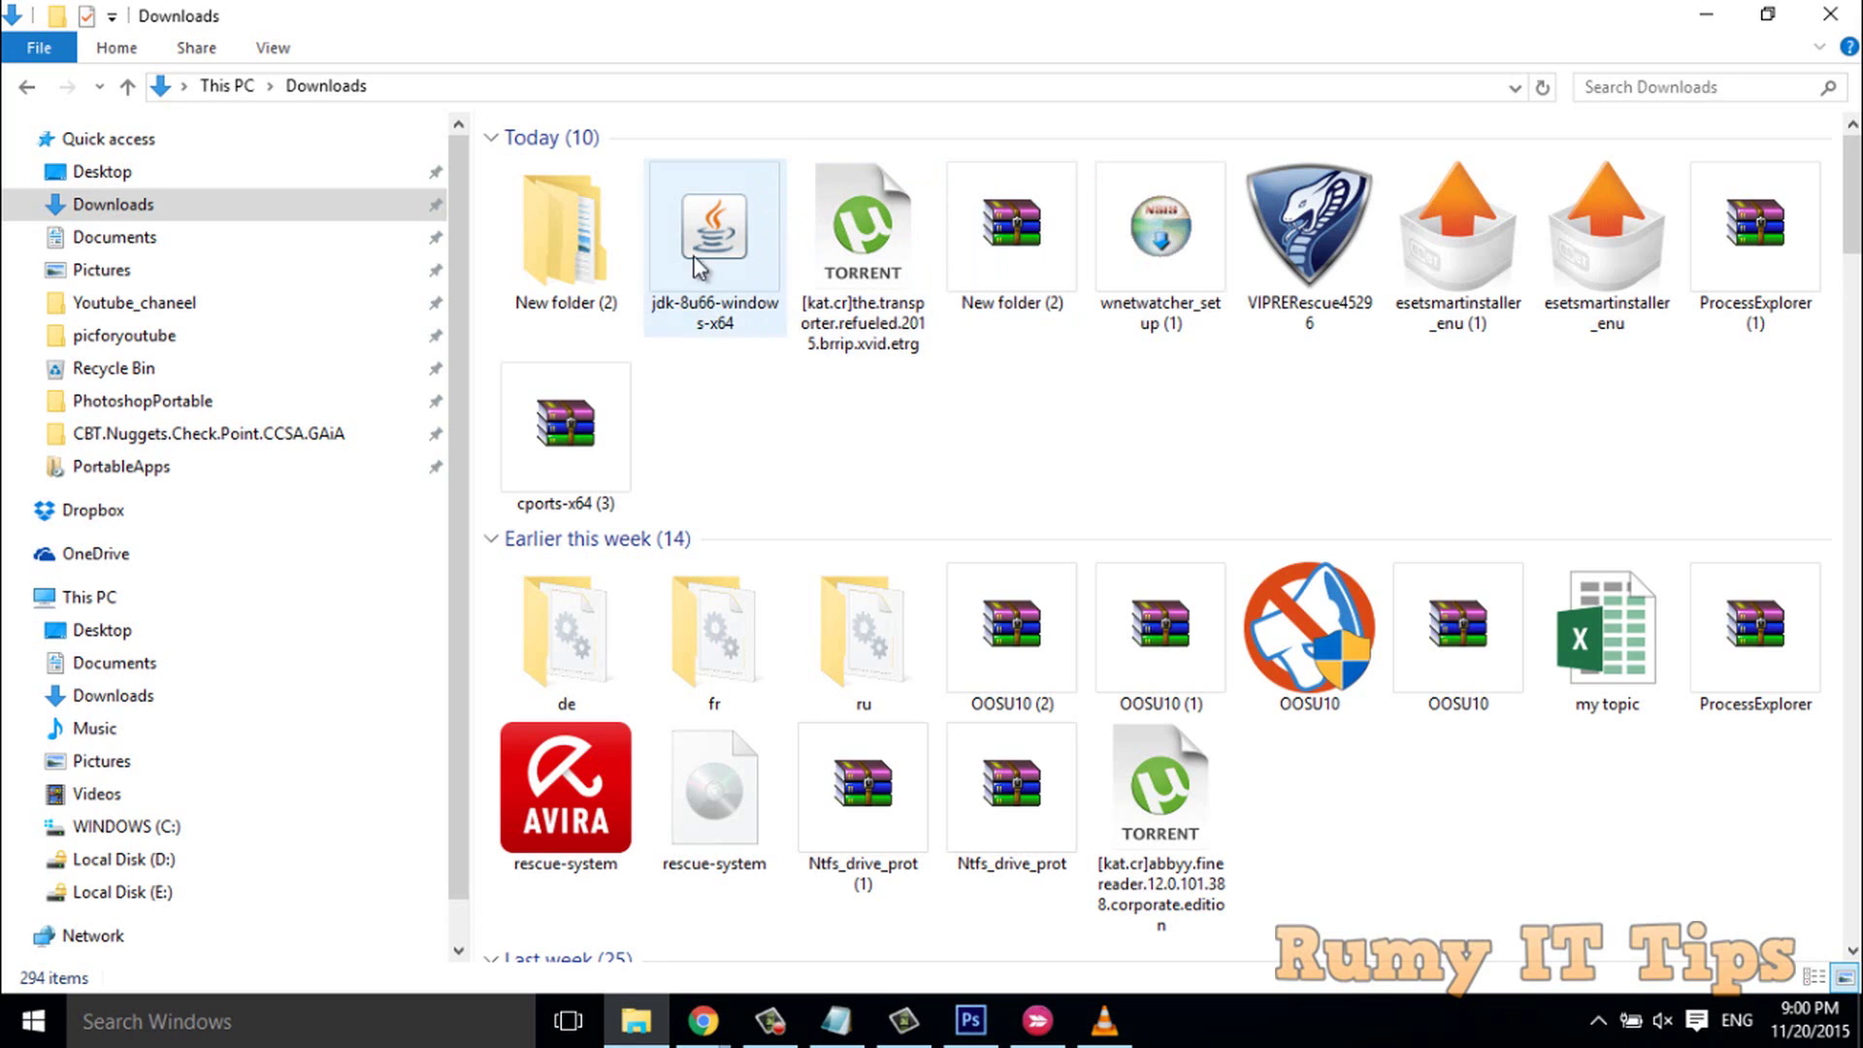
pyautogui.click(703, 254)
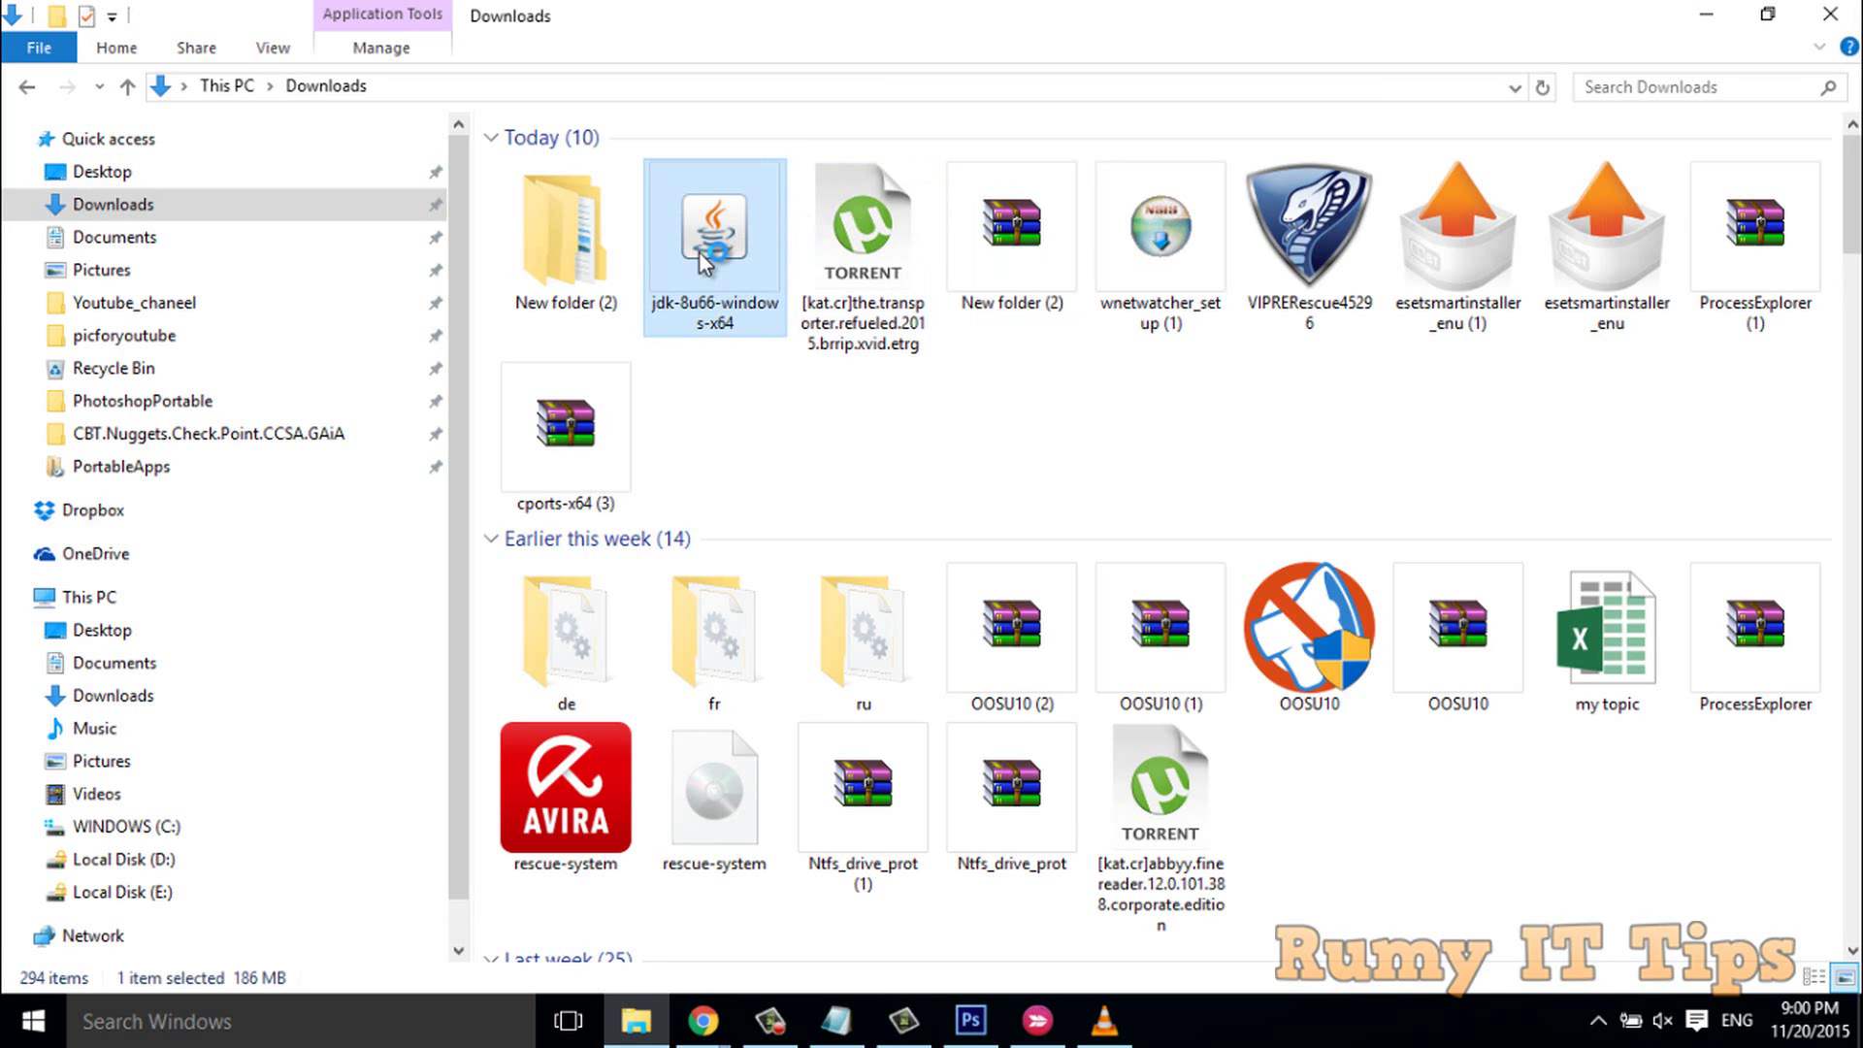
pyautogui.doubleClick(698, 252)
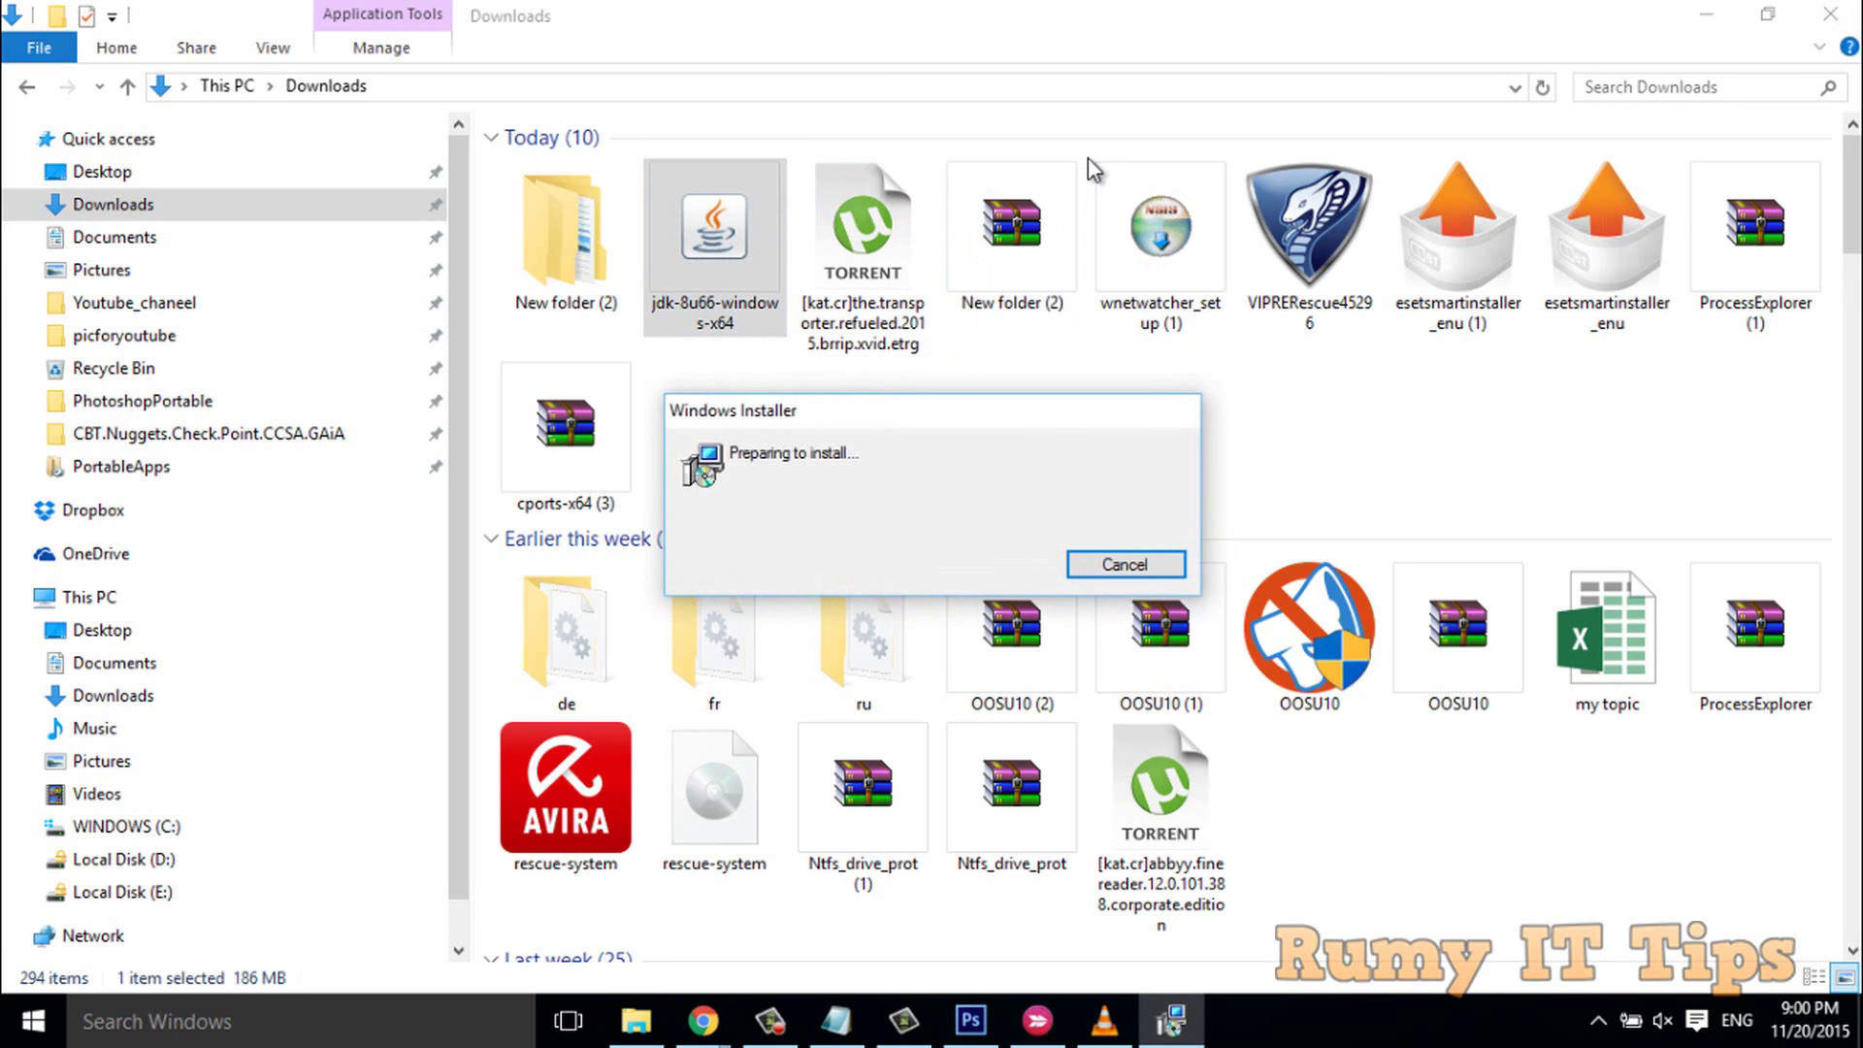
pyautogui.click(1706, 15)
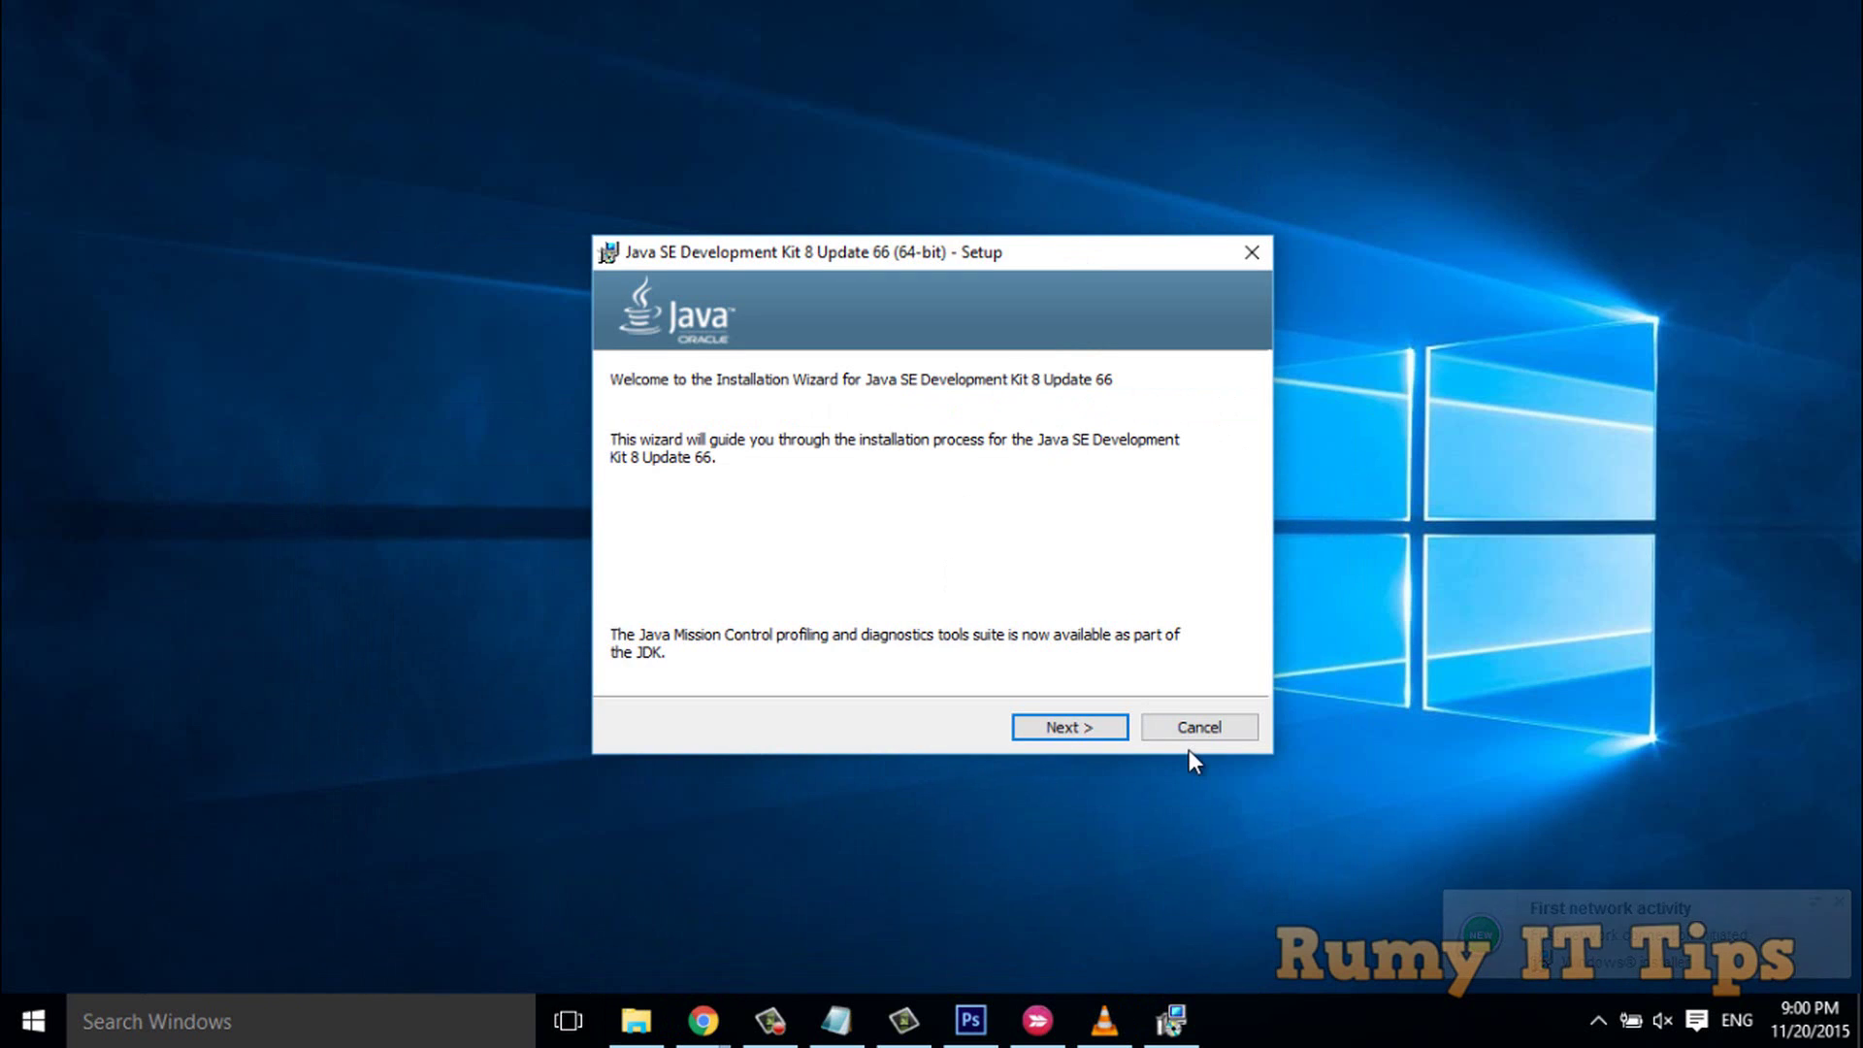
# Step: Move past the JDK 8u66 Welcome and Custom Setup pages, keeping default features, to start installing
pyautogui.click(1598, 1023)
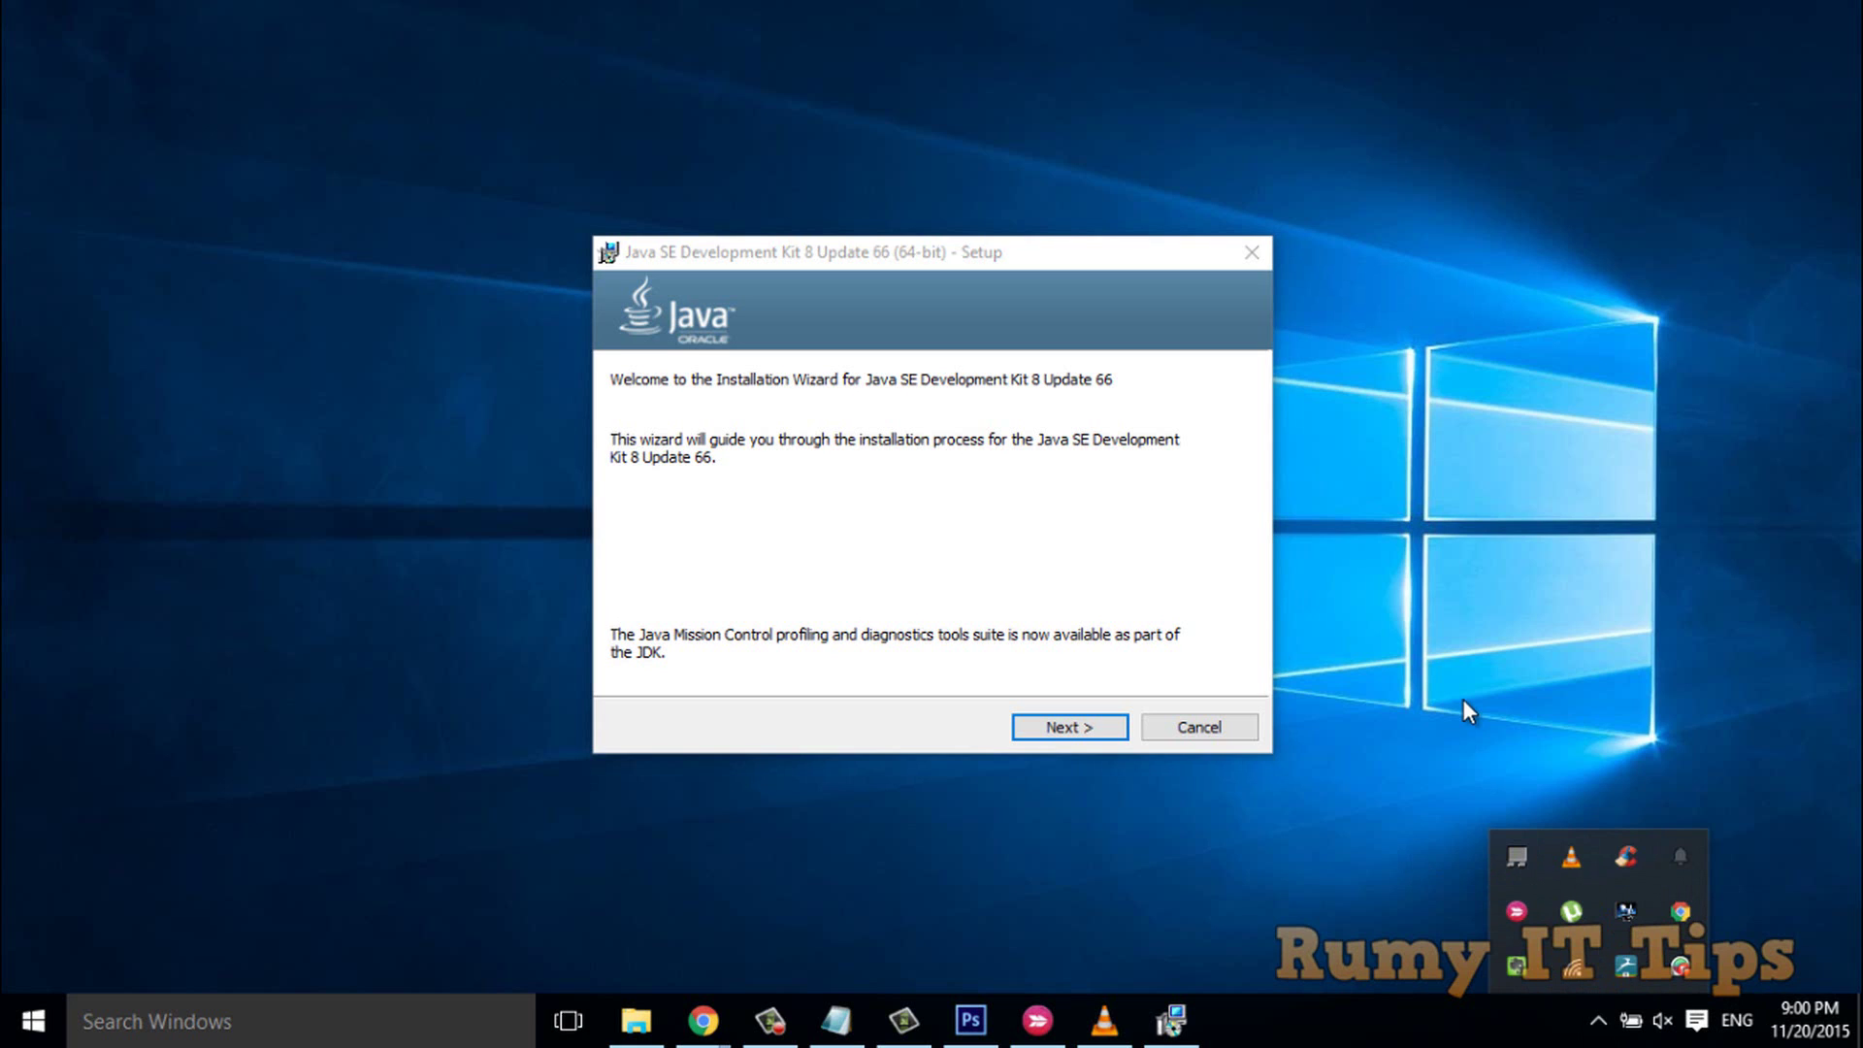
pyautogui.click(951, 568)
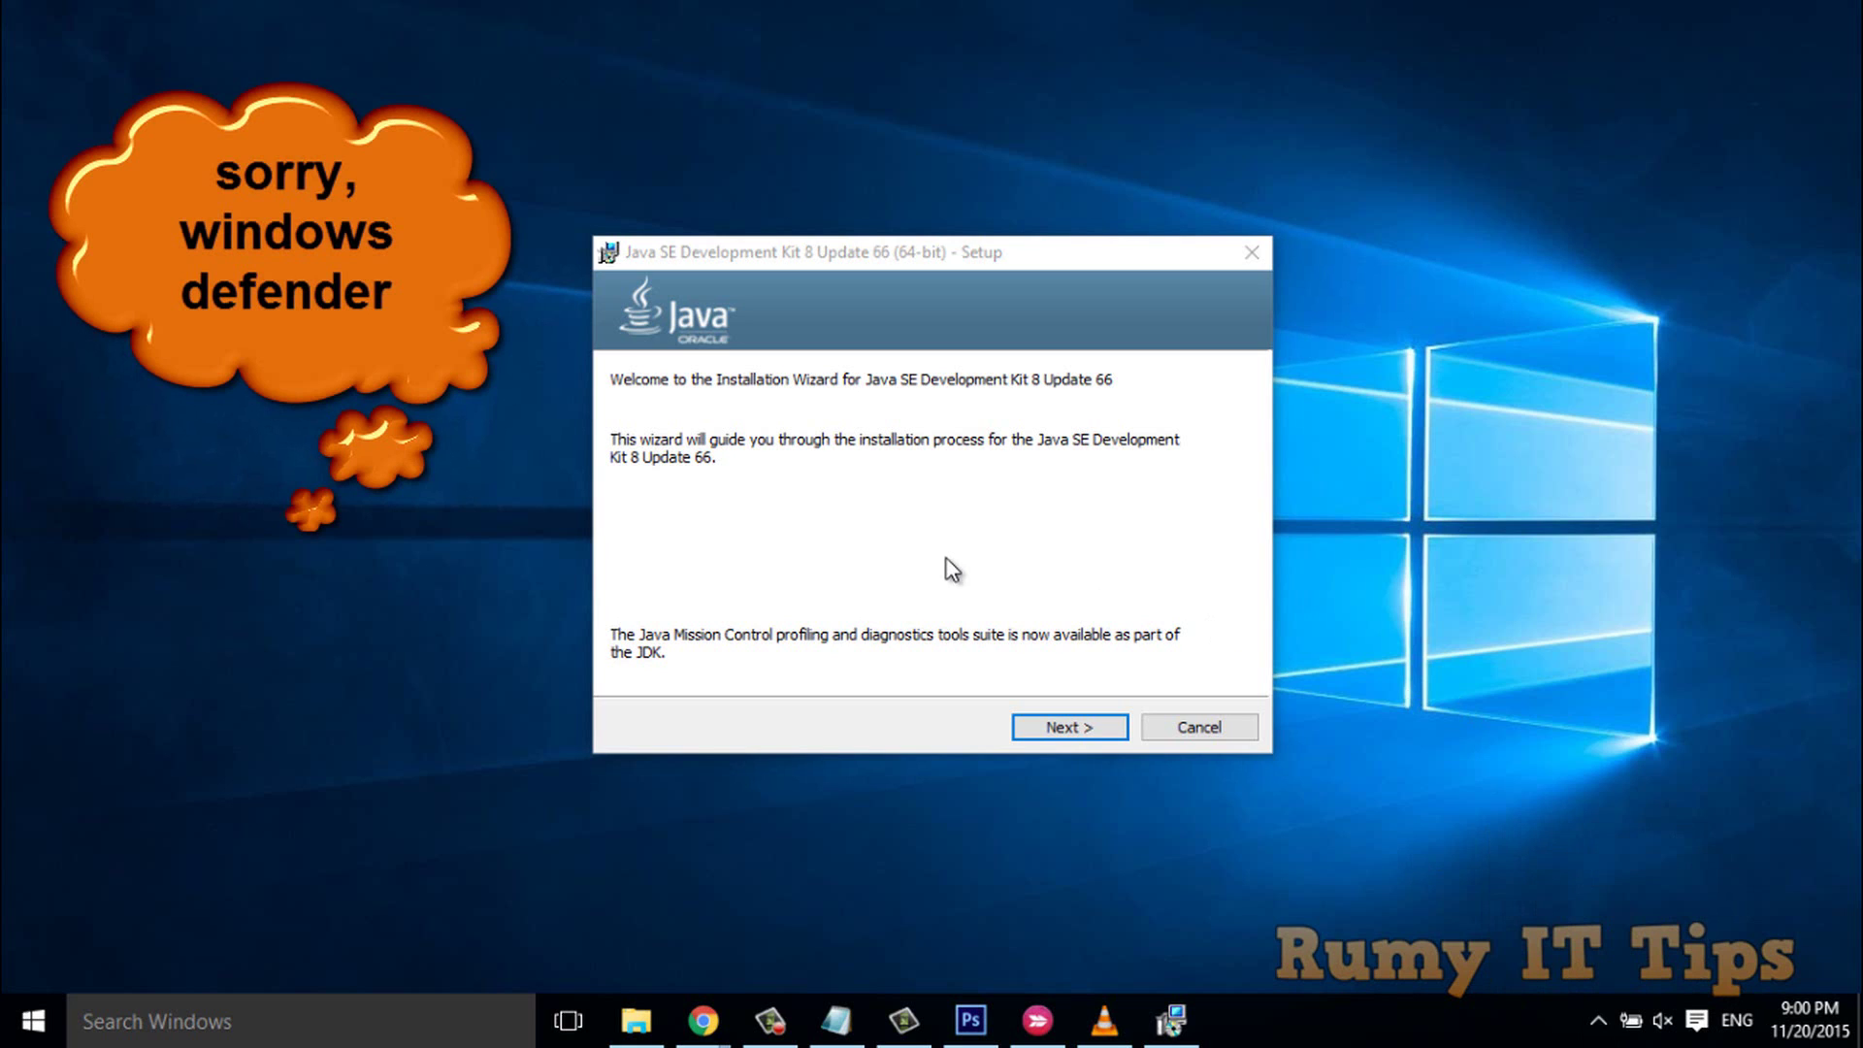
pyautogui.click(1063, 729)
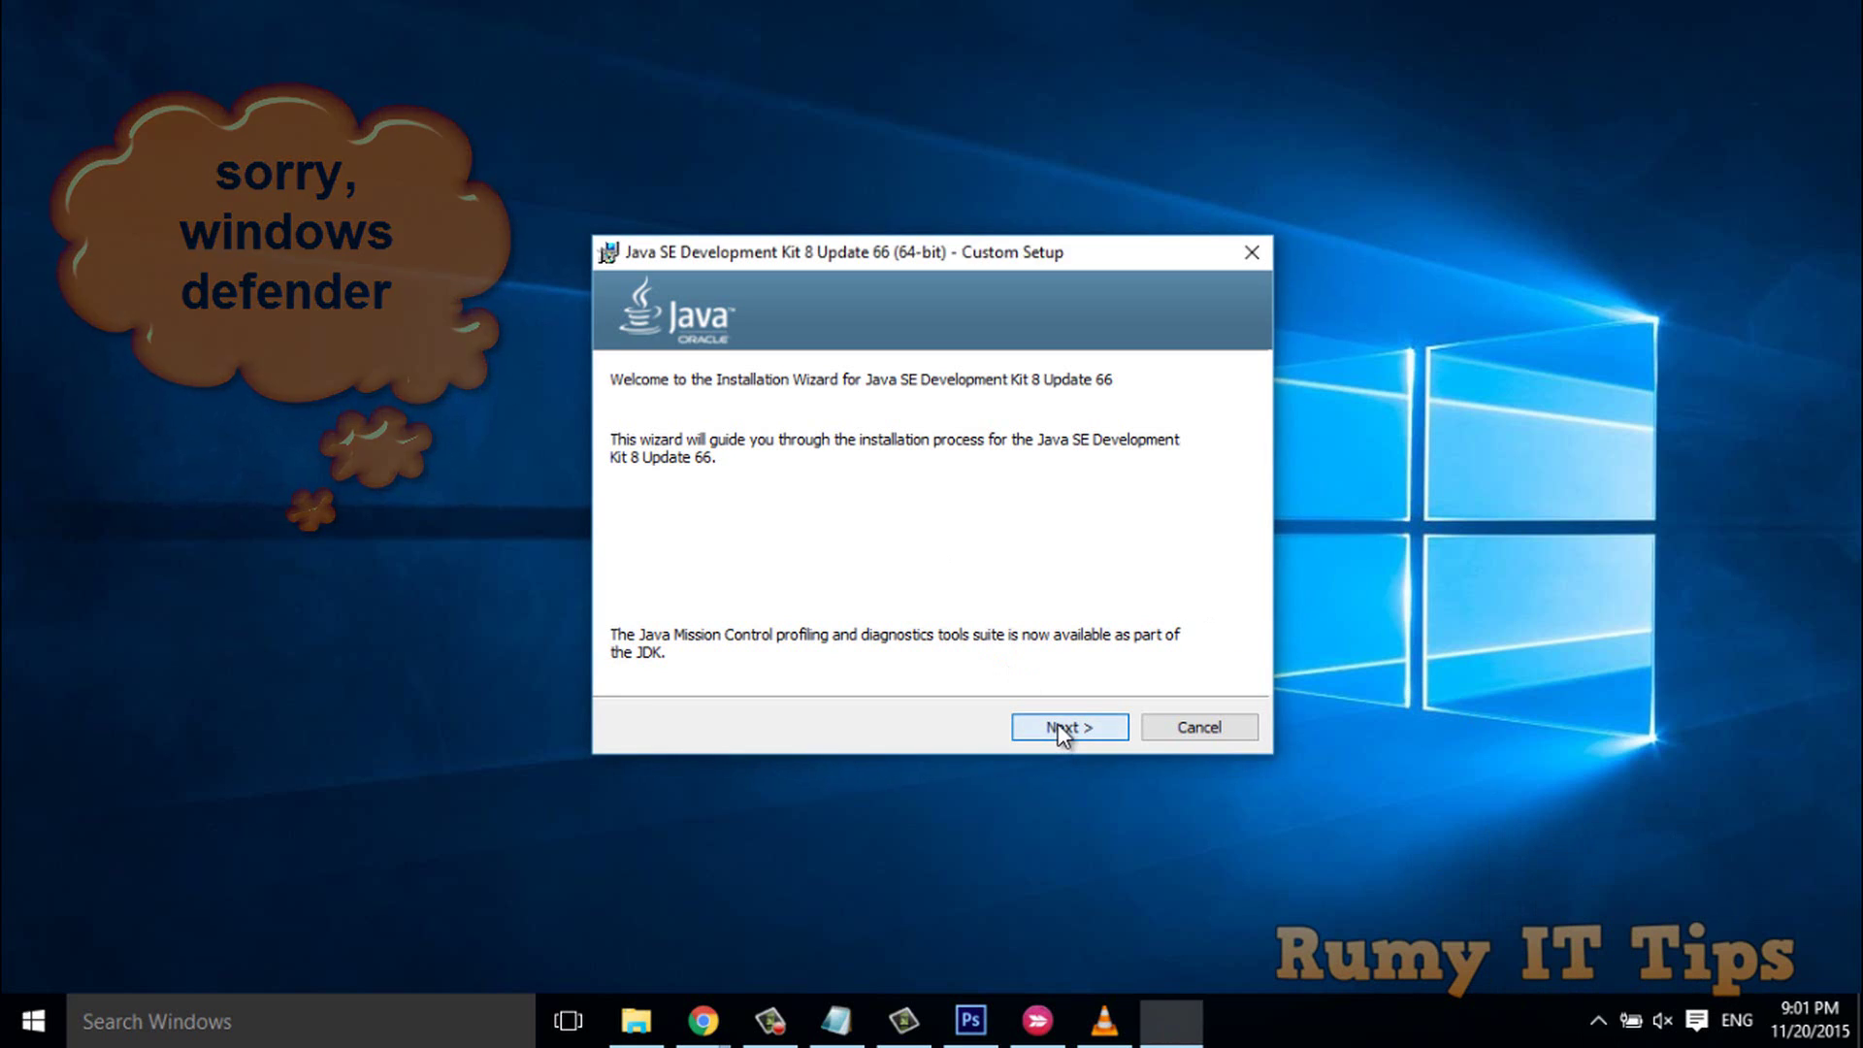
pyautogui.click(1062, 730)
pyautogui.click(1064, 730)
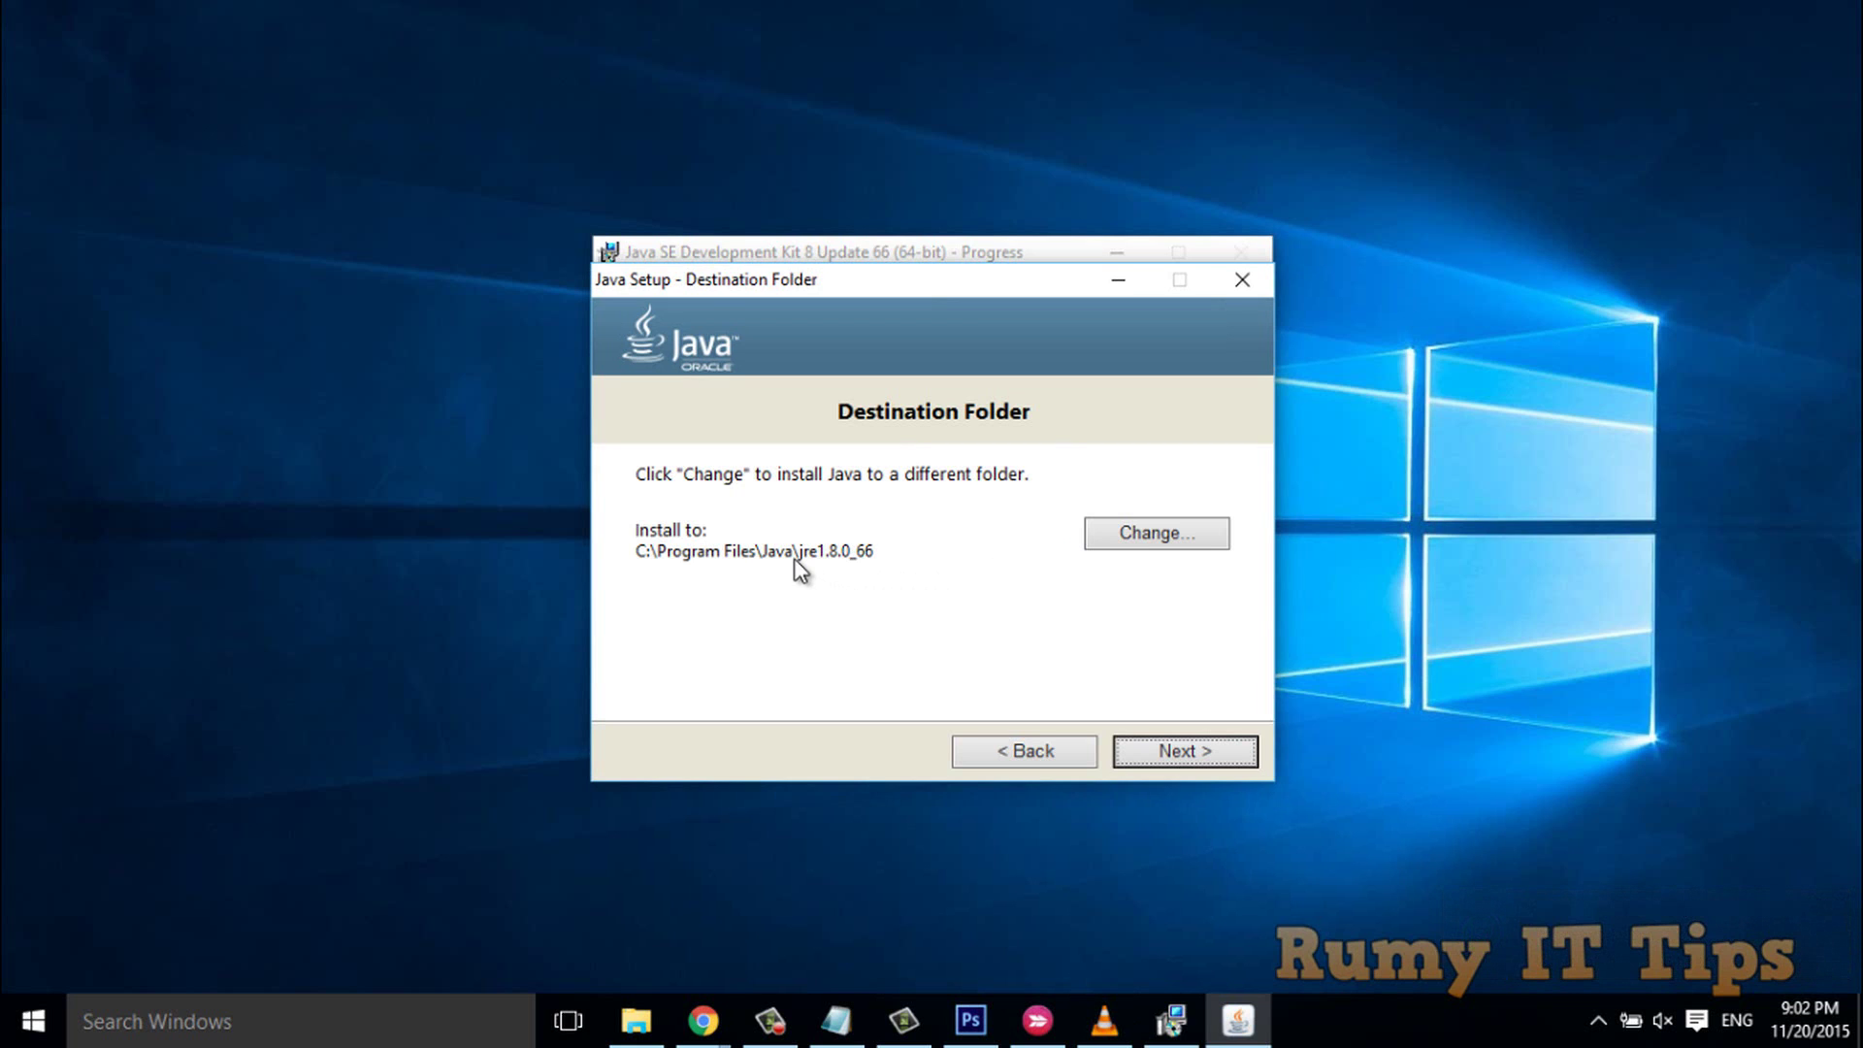
# Step: Accept the default JRE folder C:\Program Files\Java\jre1.8.0_66 and close the completed installer
pyautogui.click(1161, 752)
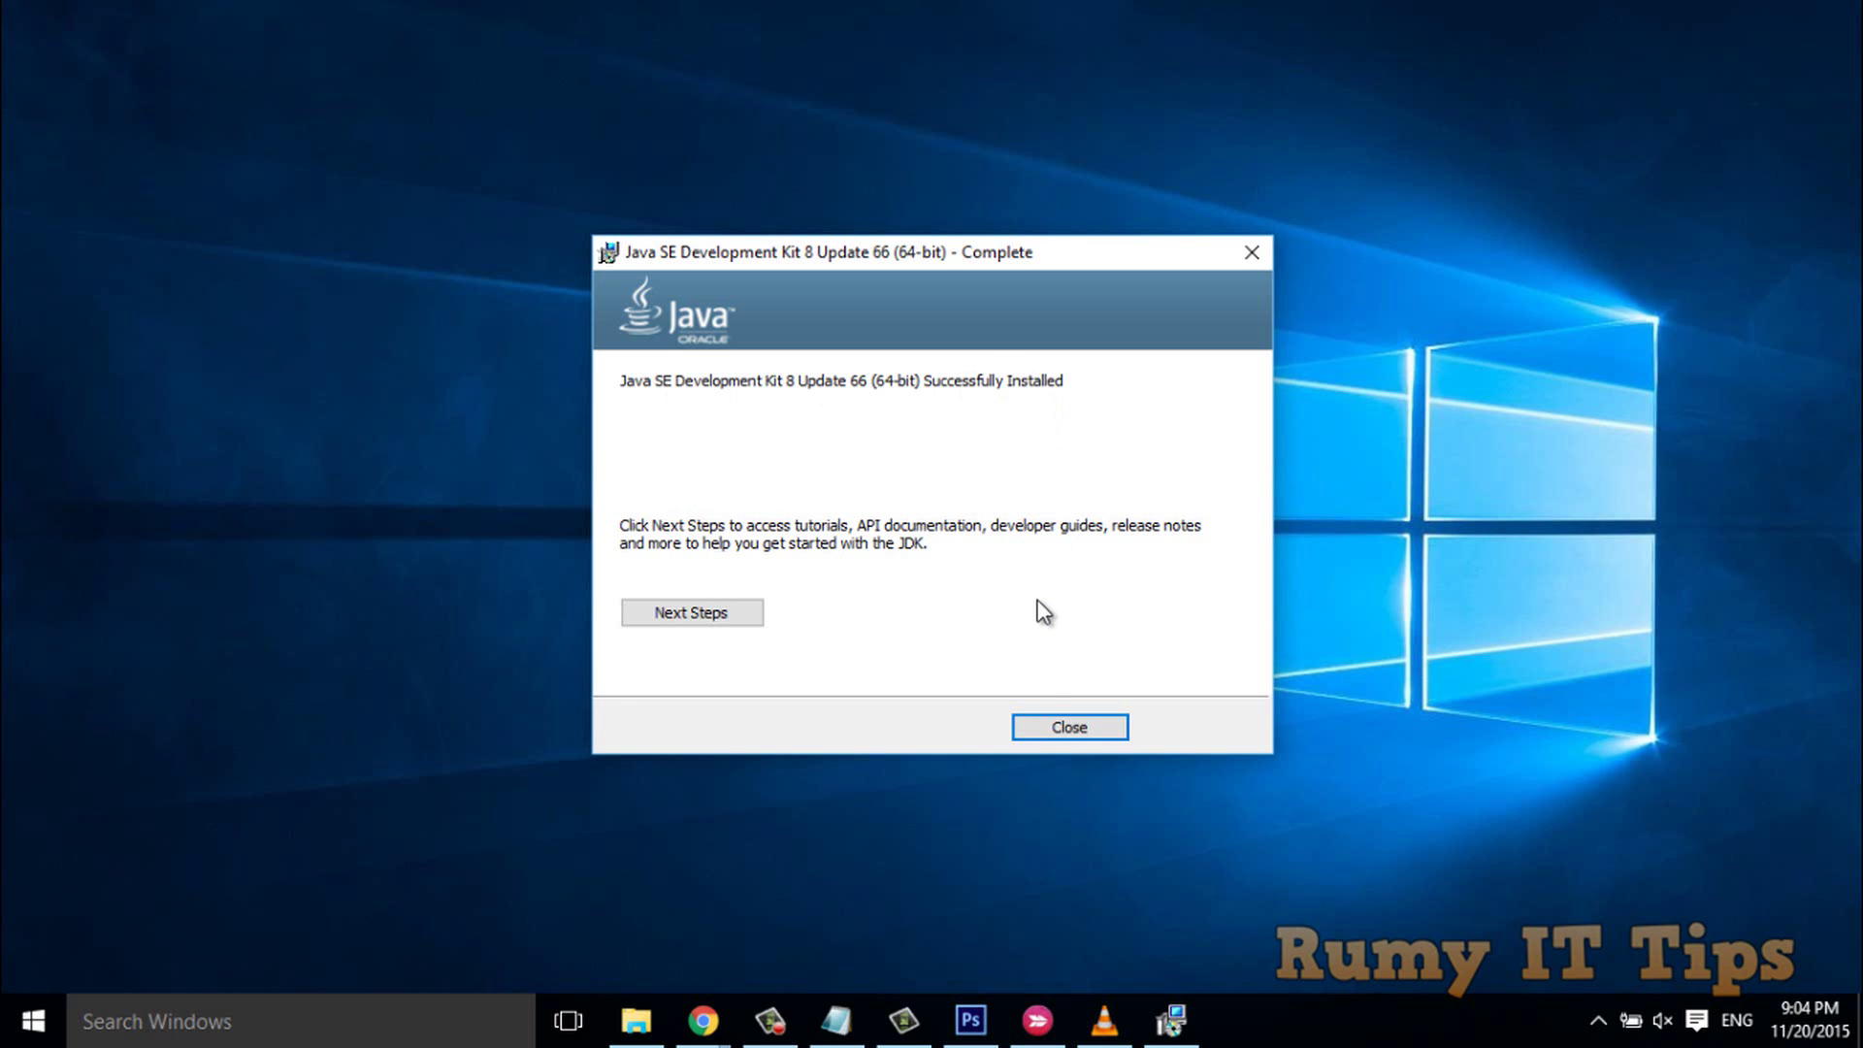
pyautogui.click(1053, 726)
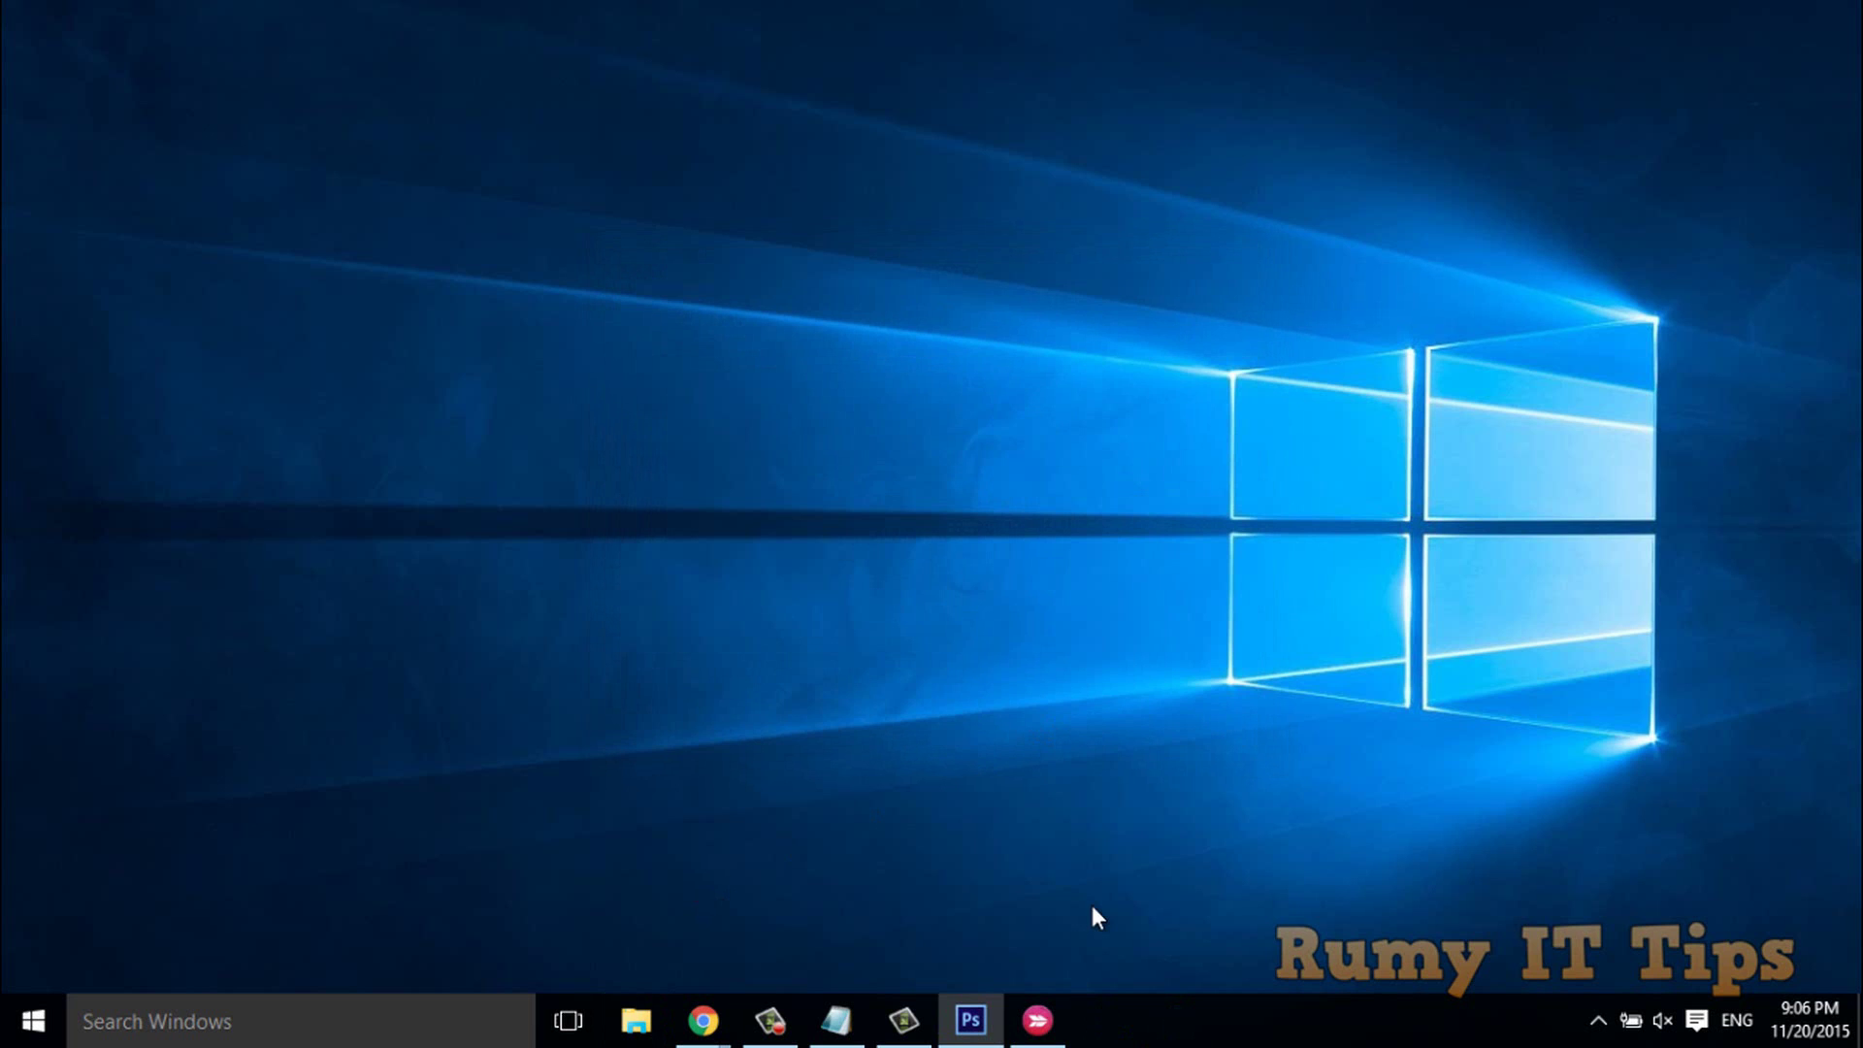
# Step: Browse to C:\Program Files\Java and start renaming the jdk1.8.0_66 folder
pyautogui.click(638, 1020)
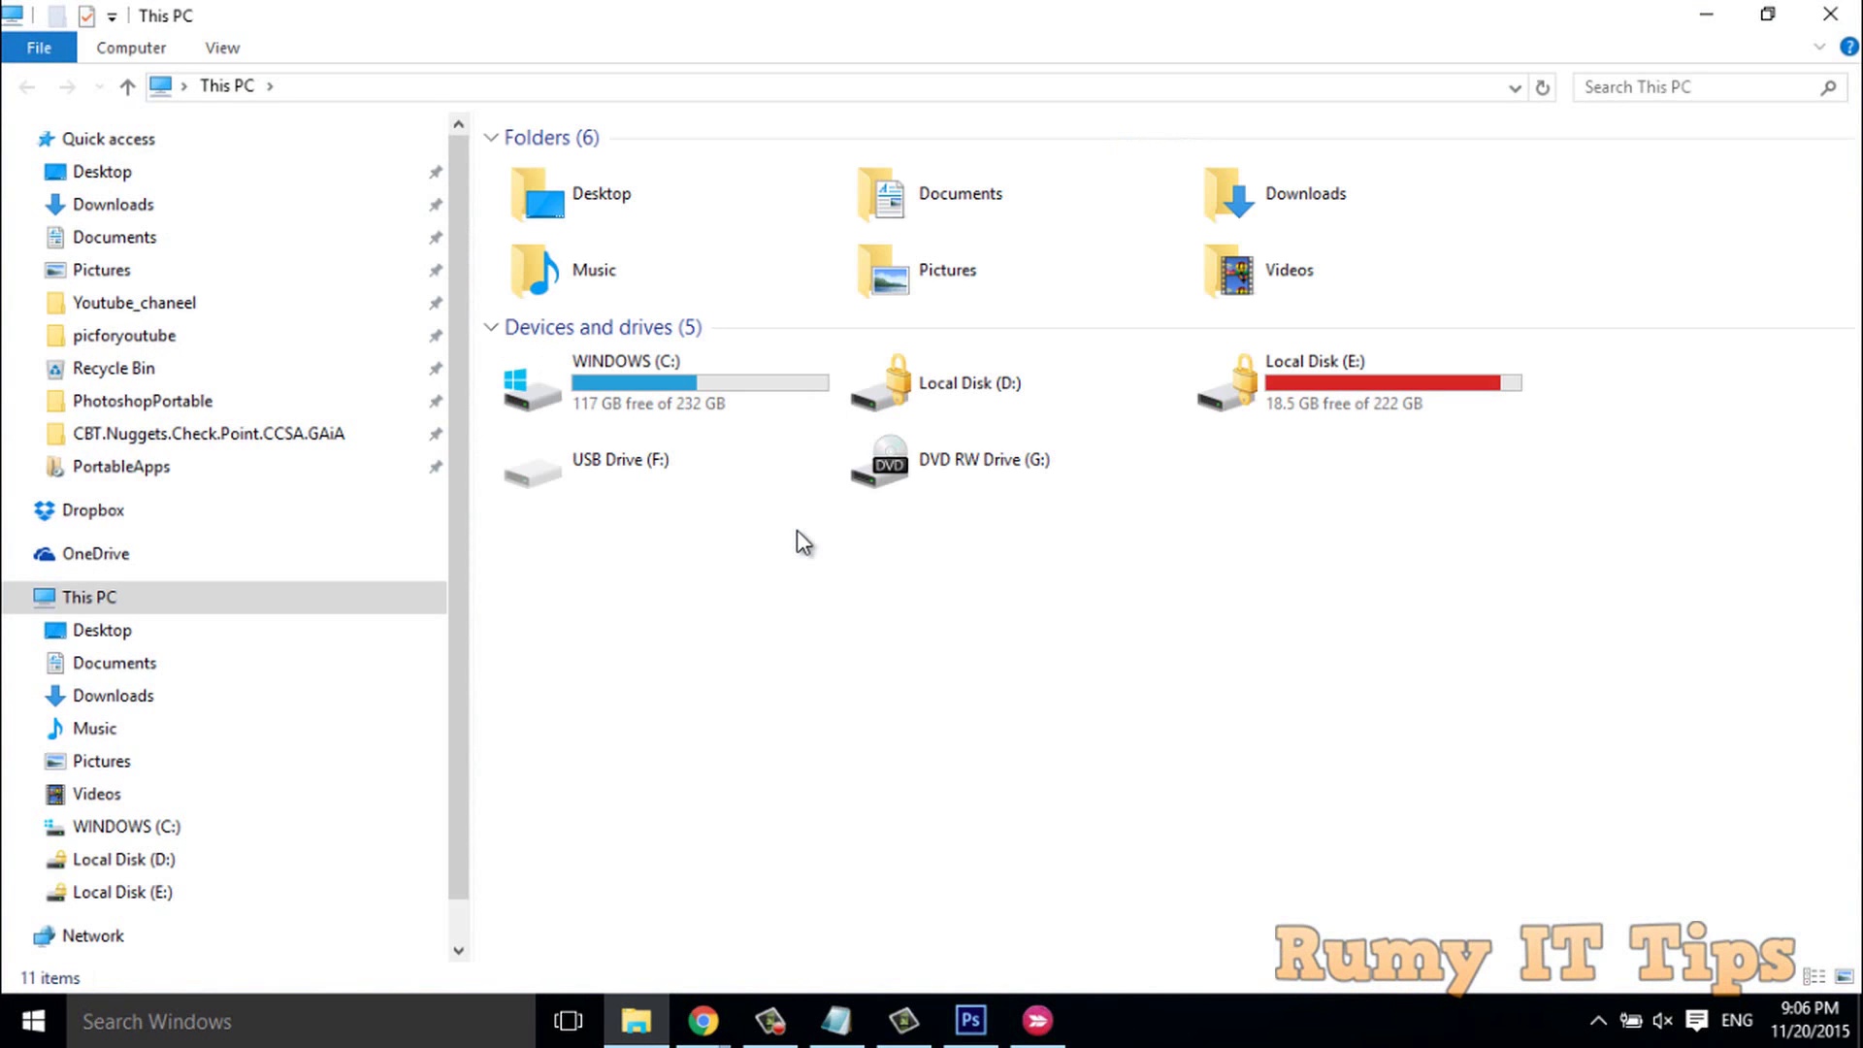
pyautogui.doubleClick(729, 391)
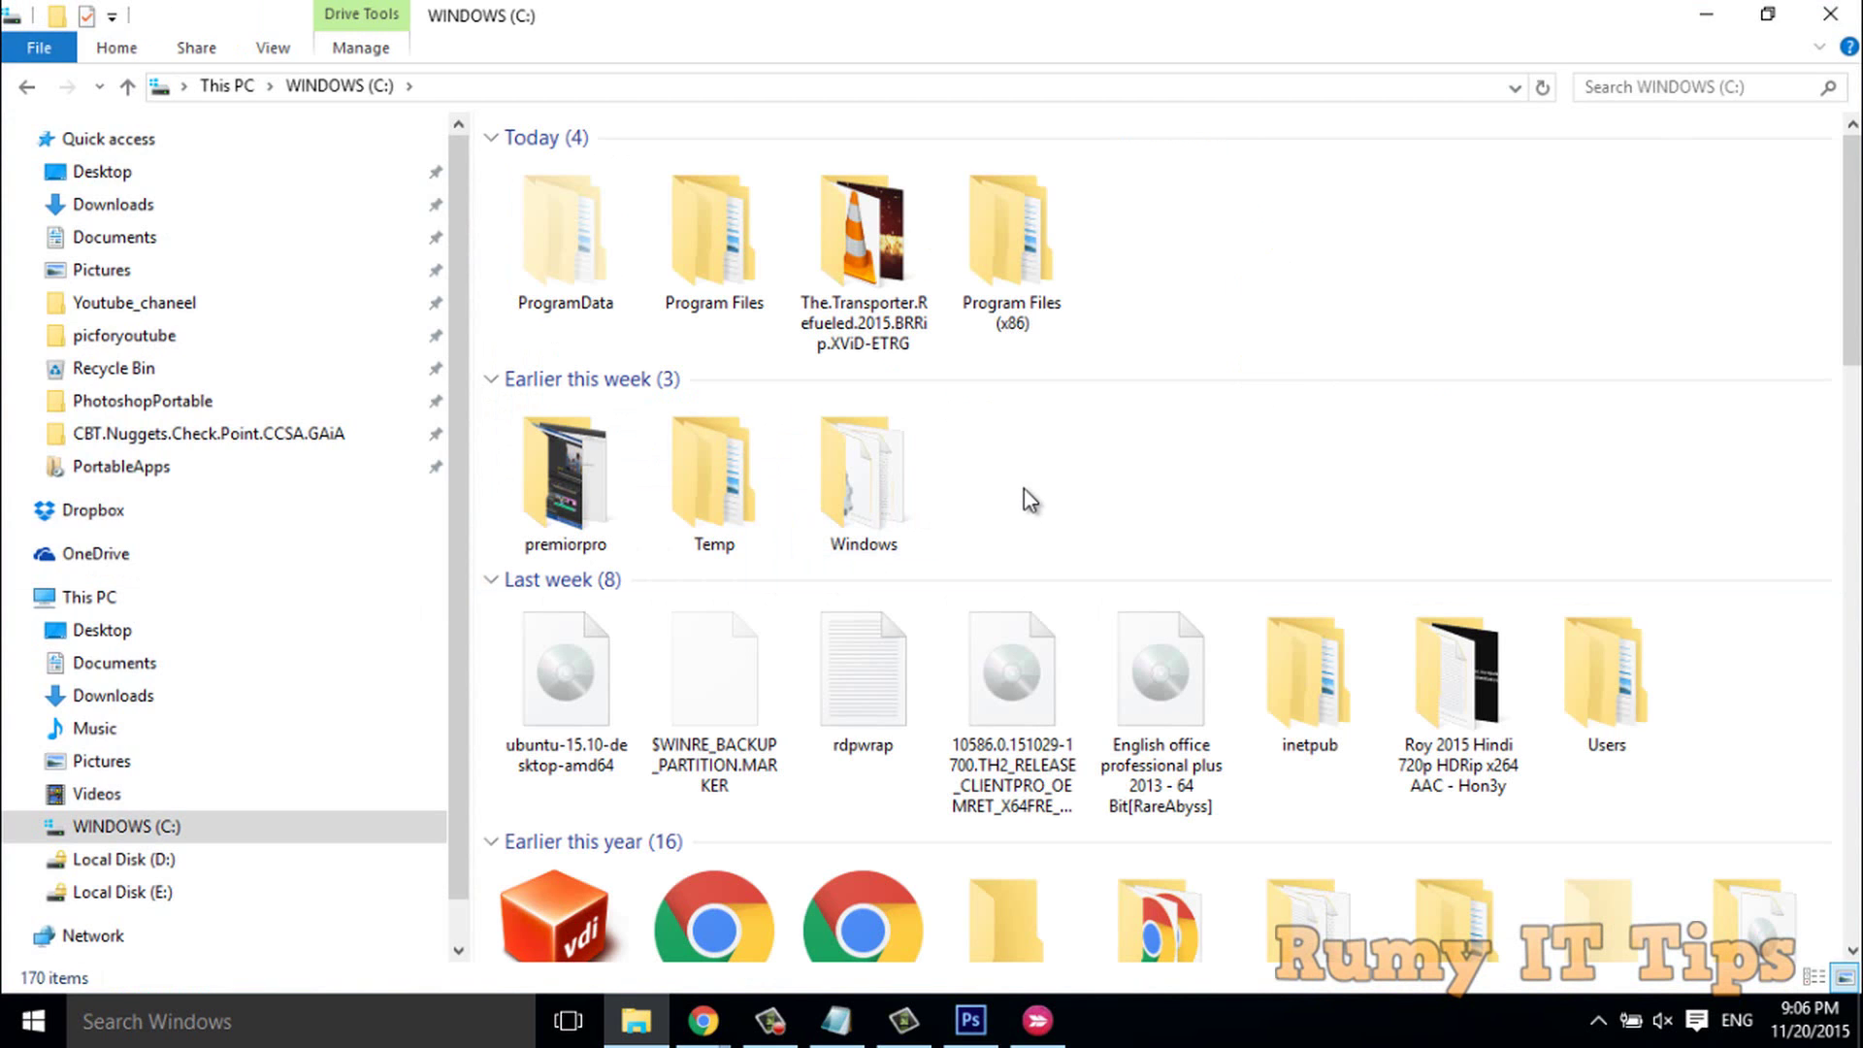
pyautogui.doubleClick(714, 242)
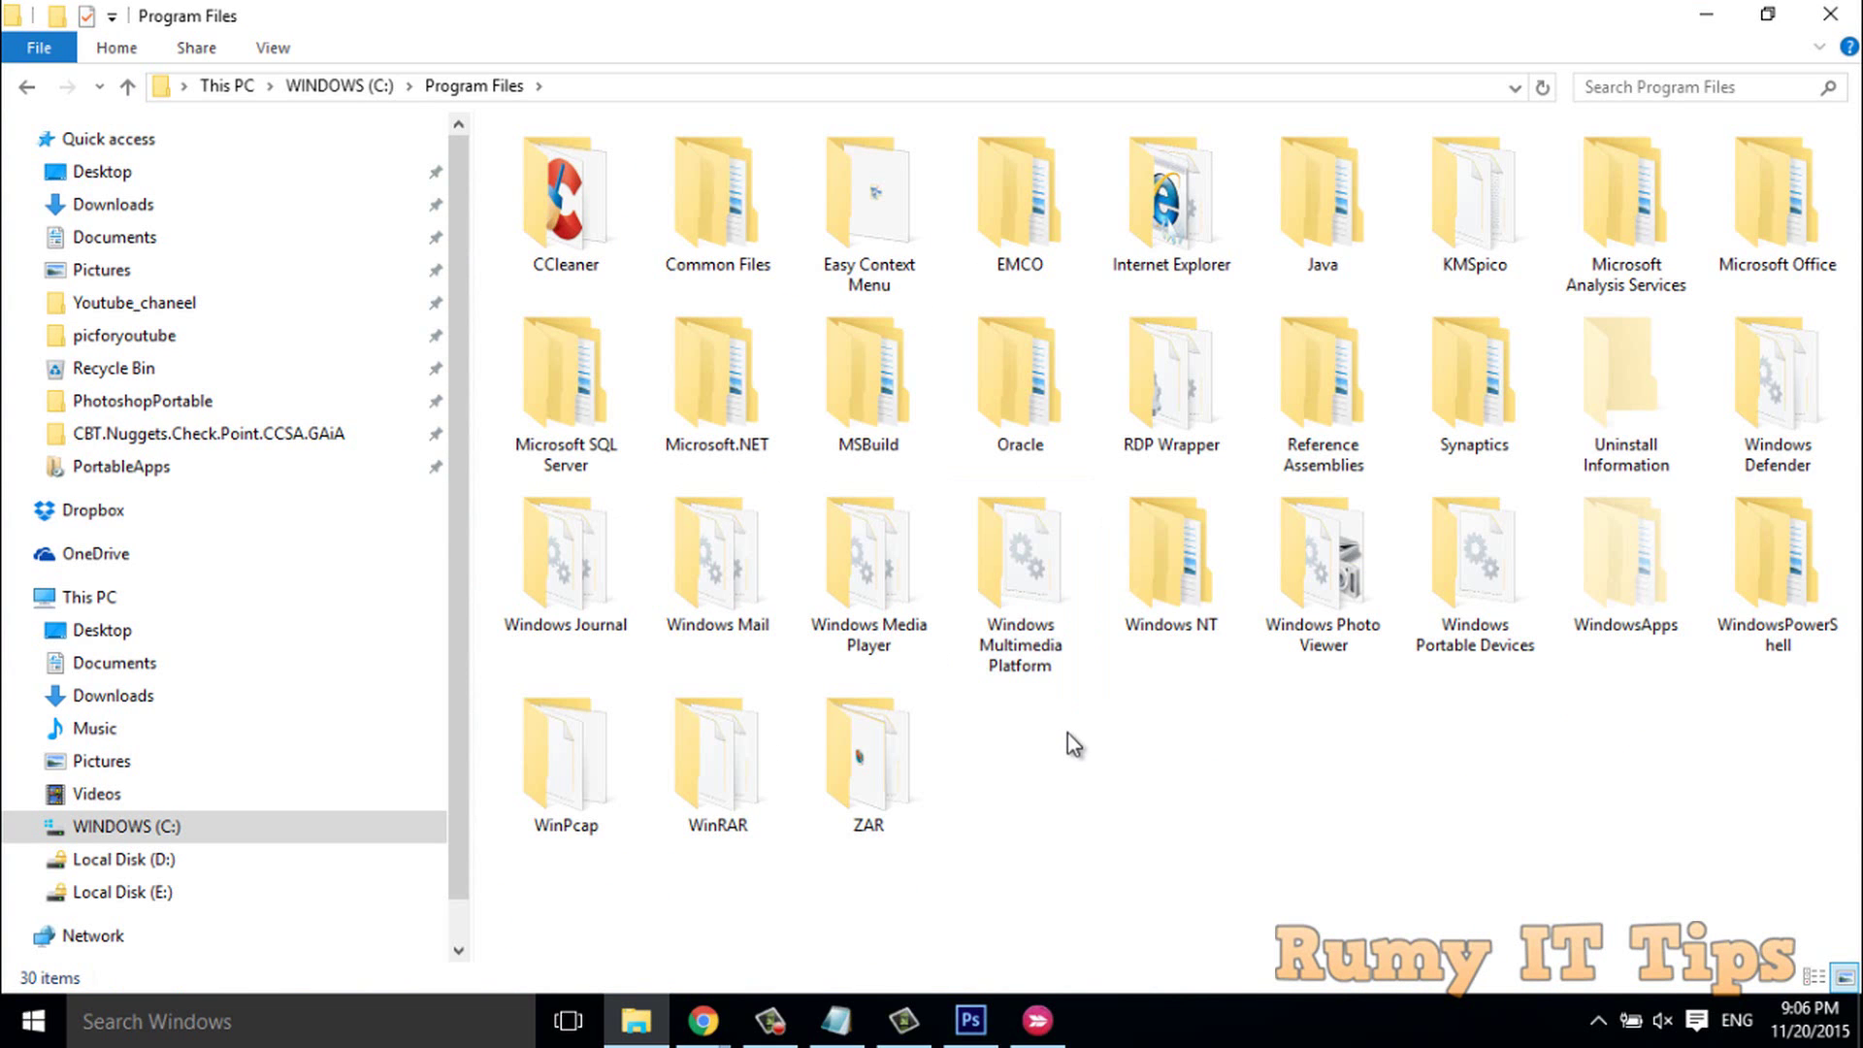
pyautogui.doubleClick(1290, 278)
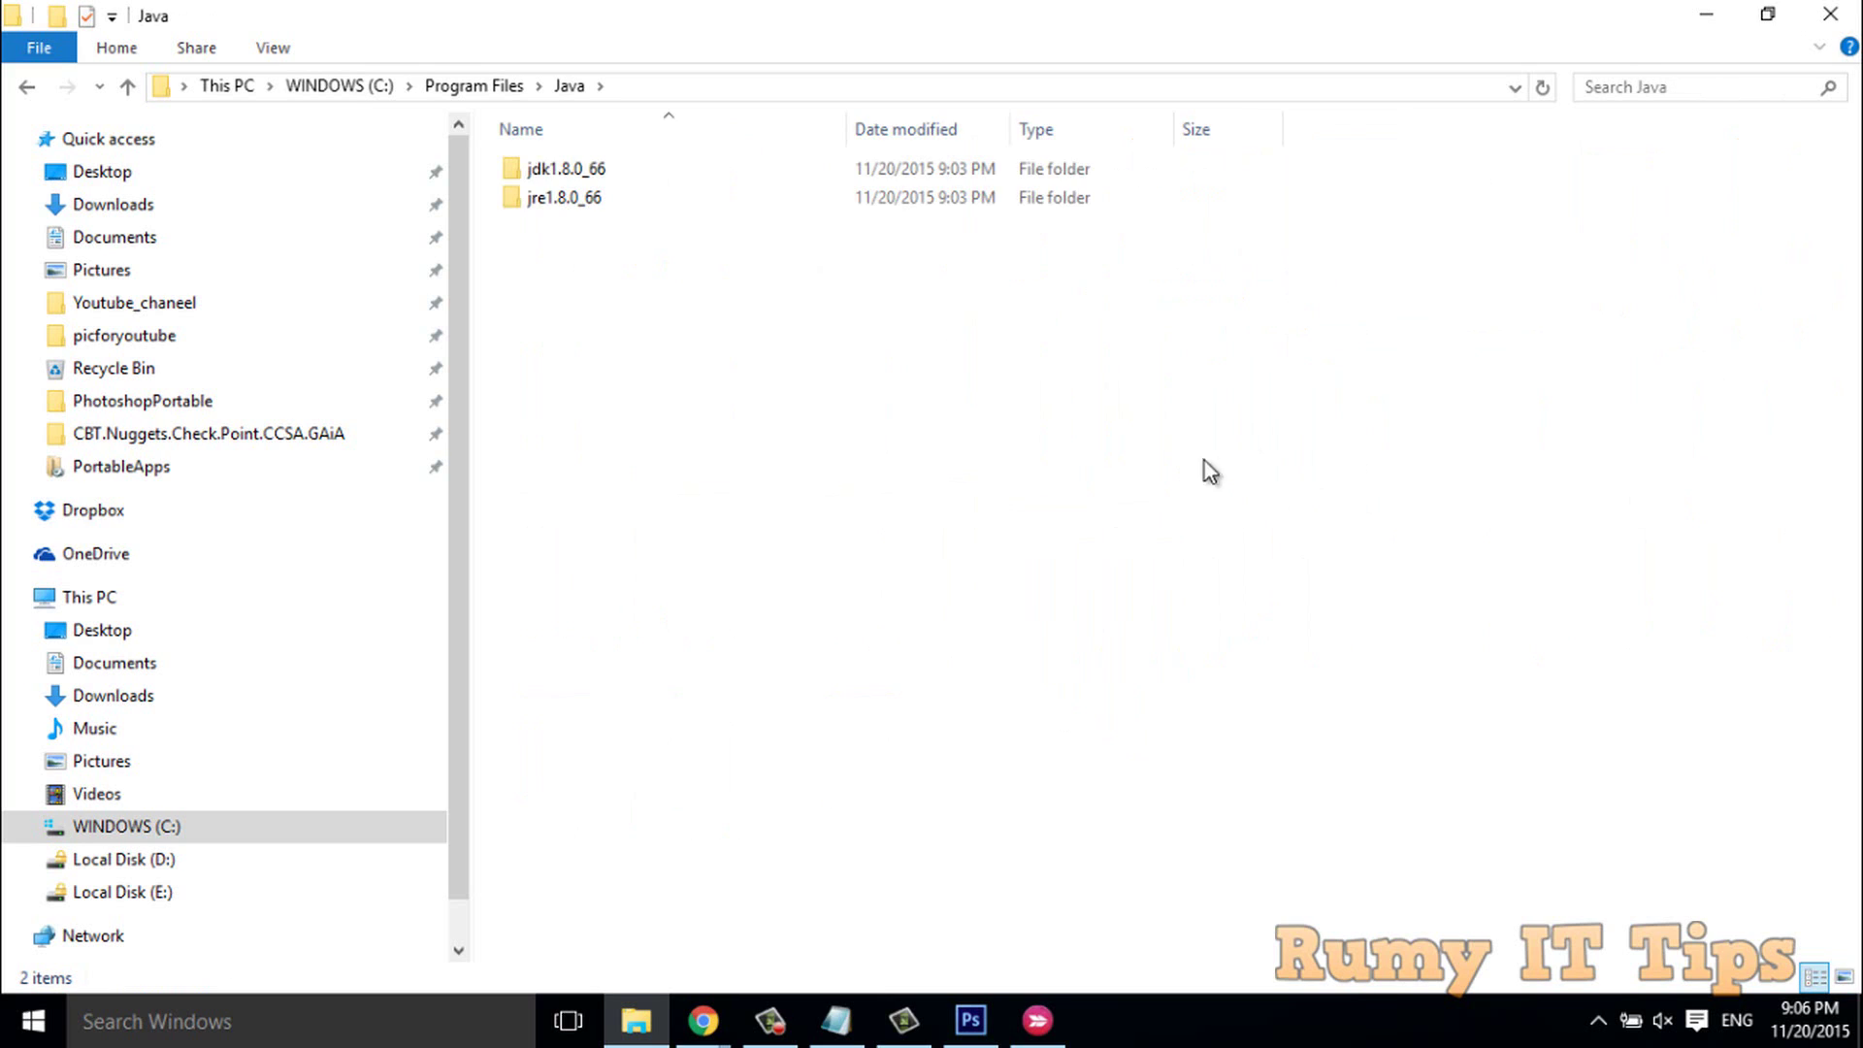
pyautogui.click(786, 176)
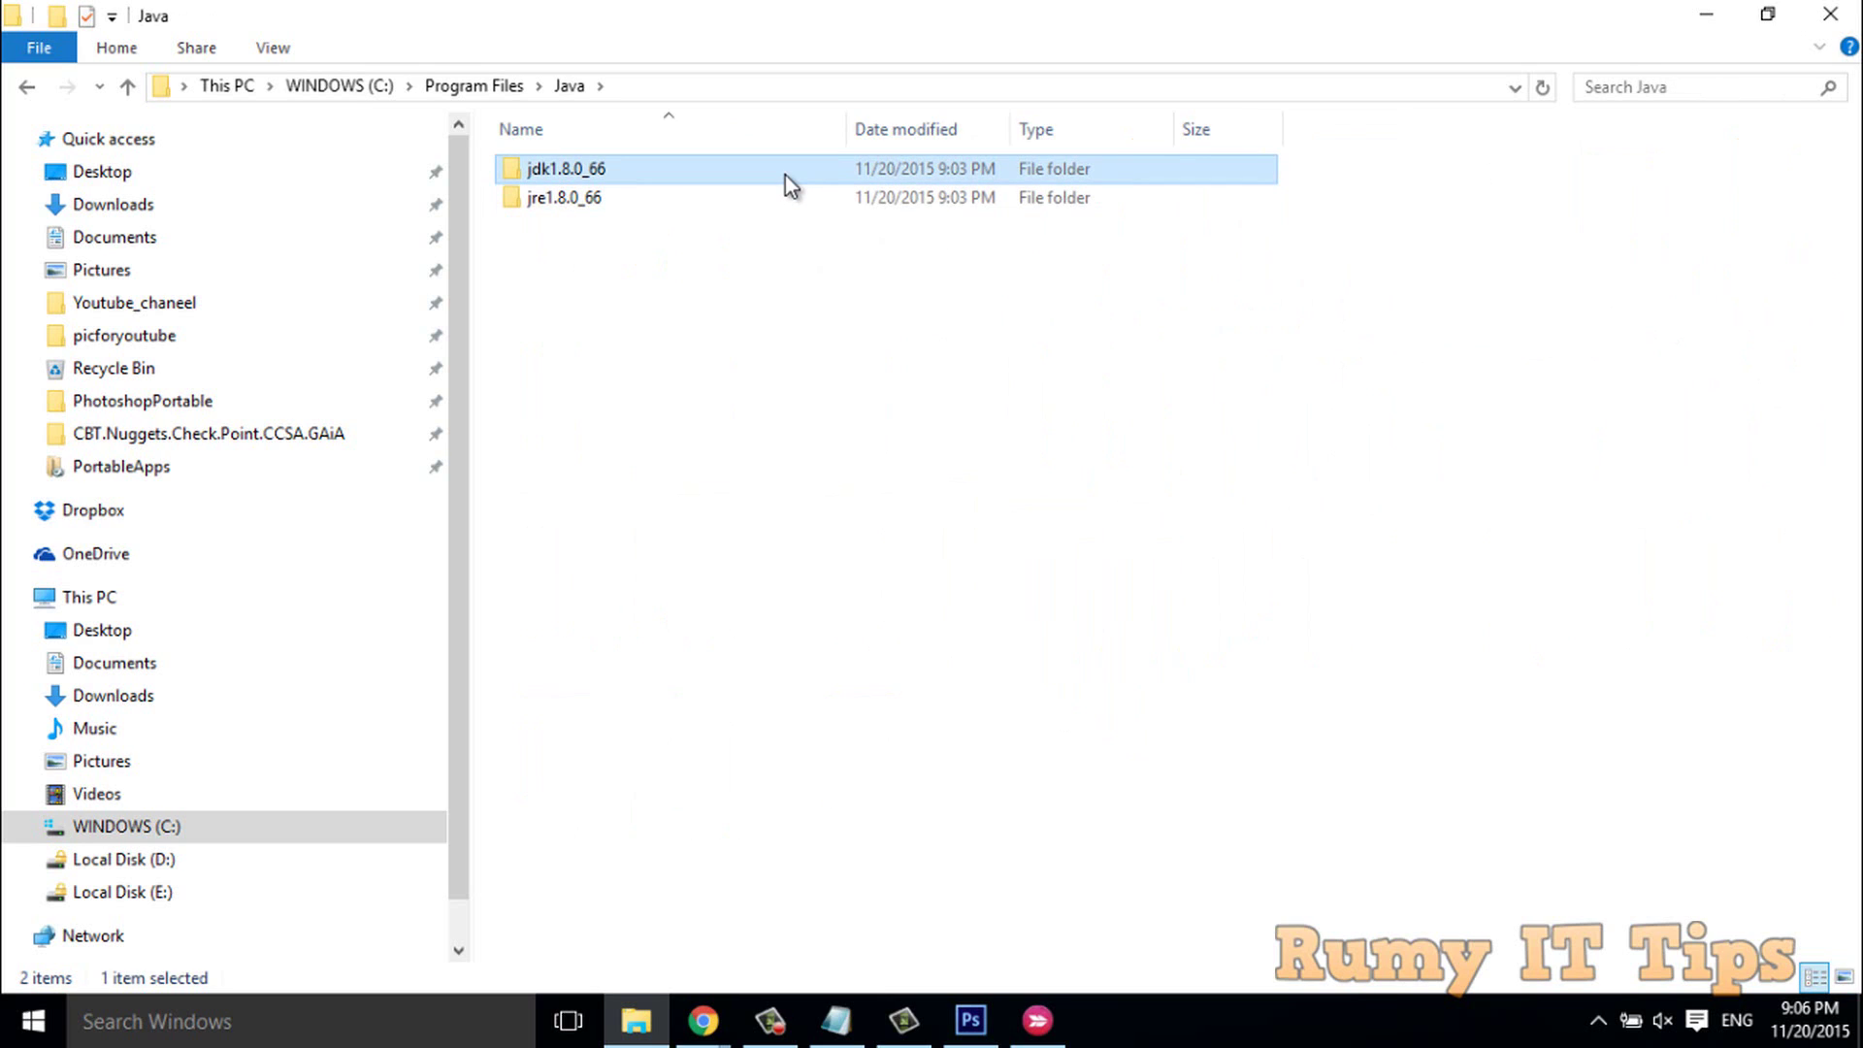
pyautogui.rightClick(784, 174)
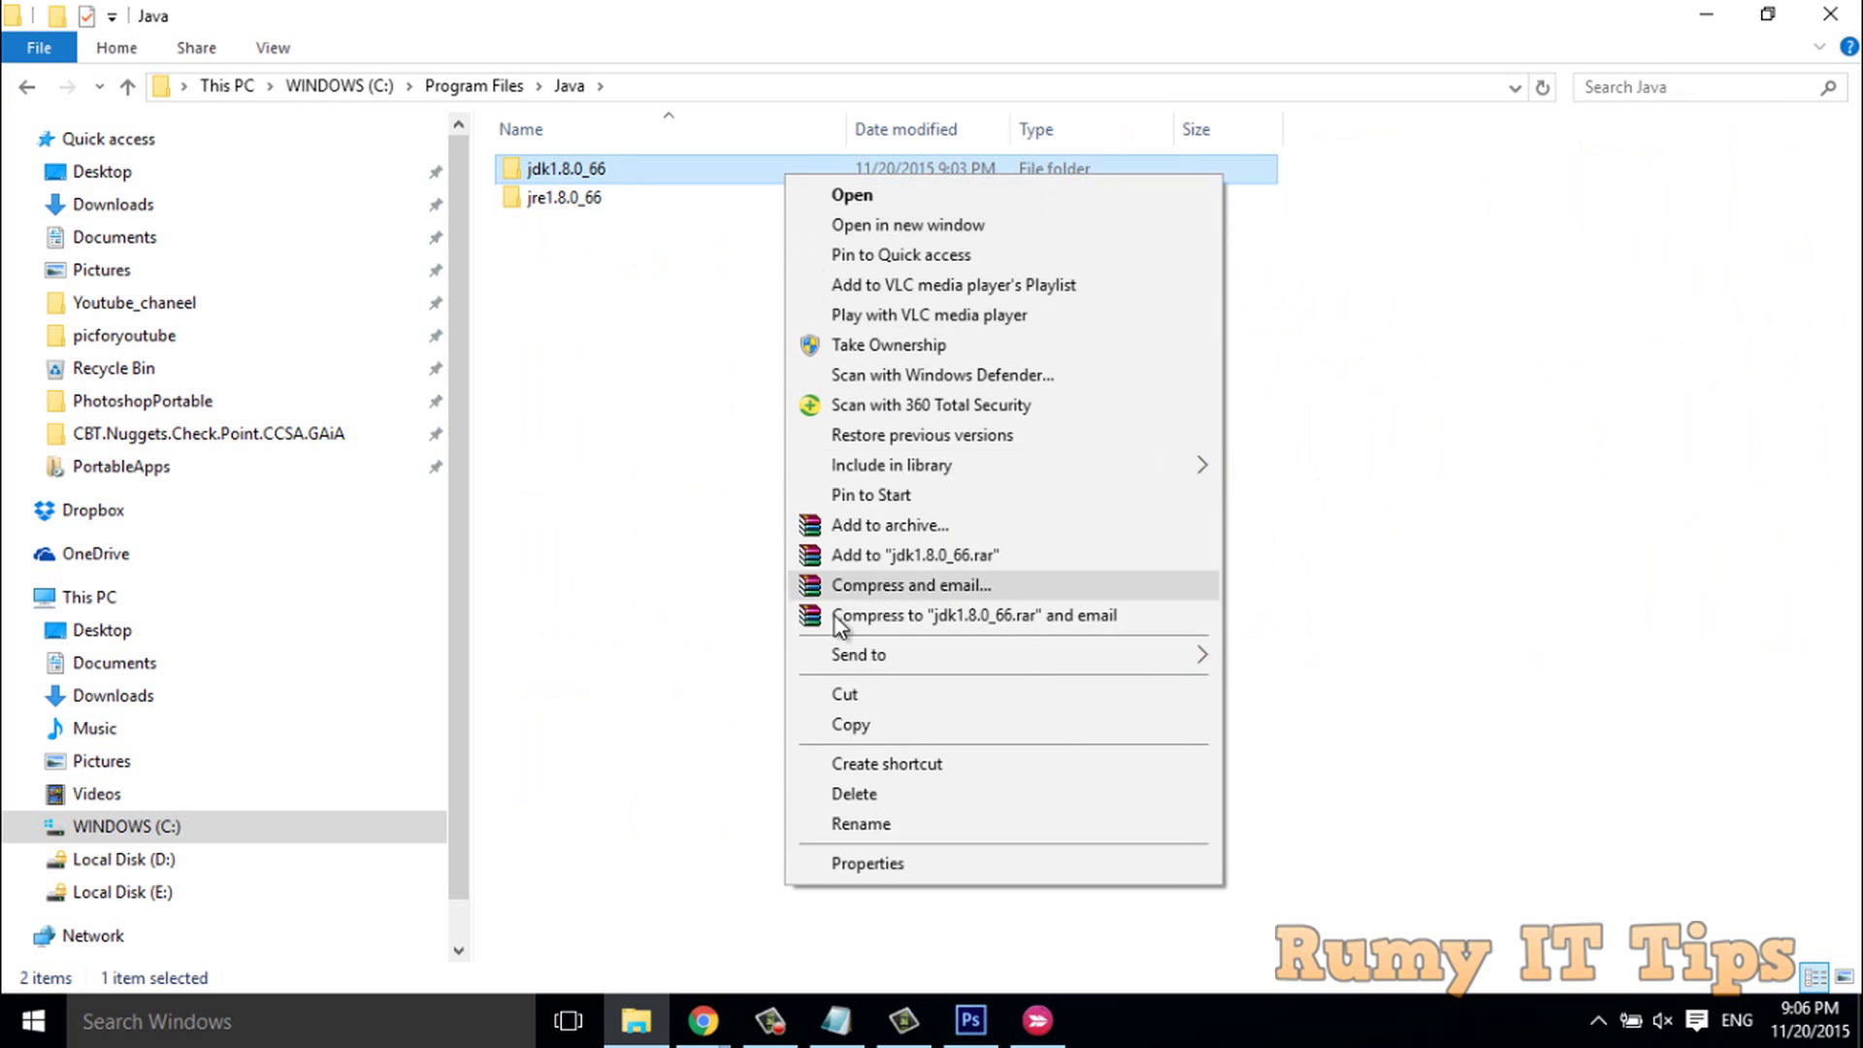
pyautogui.click(858, 823)
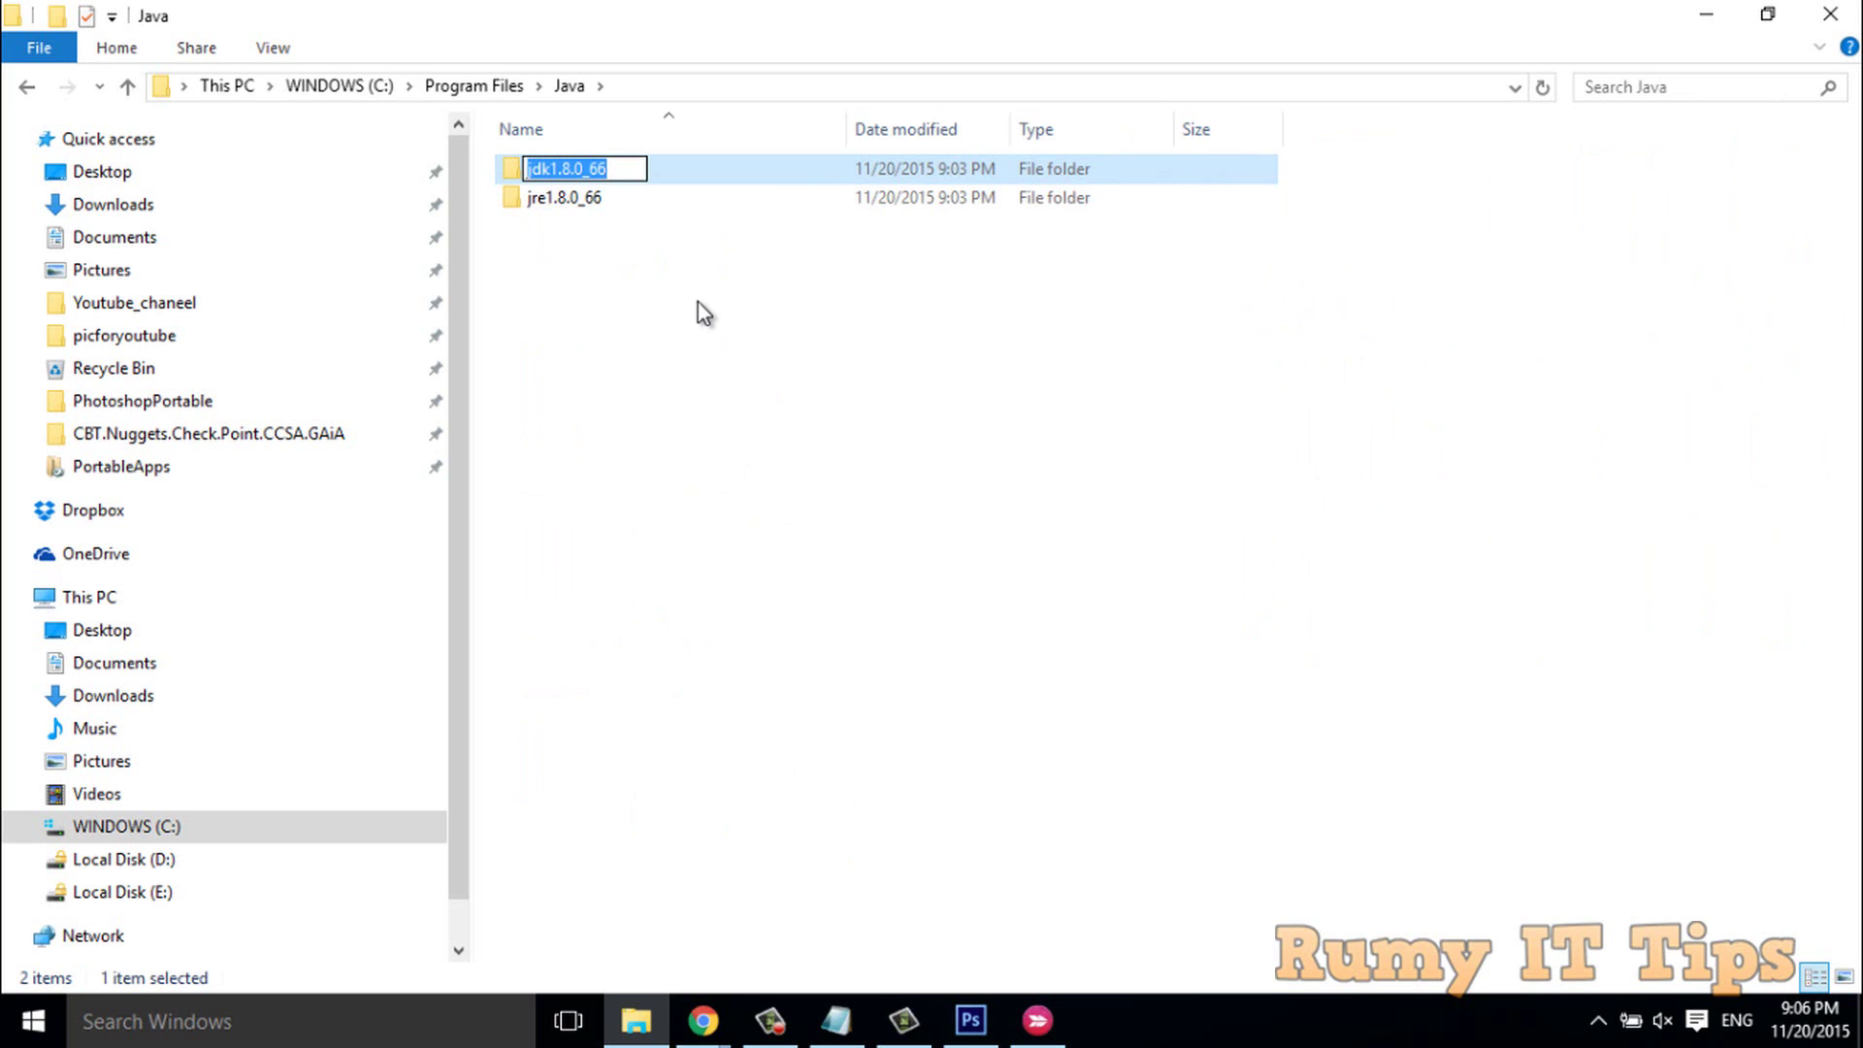
pyautogui.click(634, 168)
# Step: Rename jdk1.8.0_66 to 'jdk' and jre1.8.0_66 to 'jre'
pyautogui.press('BackSpace')
pyautogui.press('BackSpace')
pyautogui.press('BackSpace')
pyautogui.press('BackSpace')
pyautogui.press('BackSpace')
pyautogui.press('BackSpace')
pyautogui.press('BackSpace')
pyautogui.press('BackSpace')
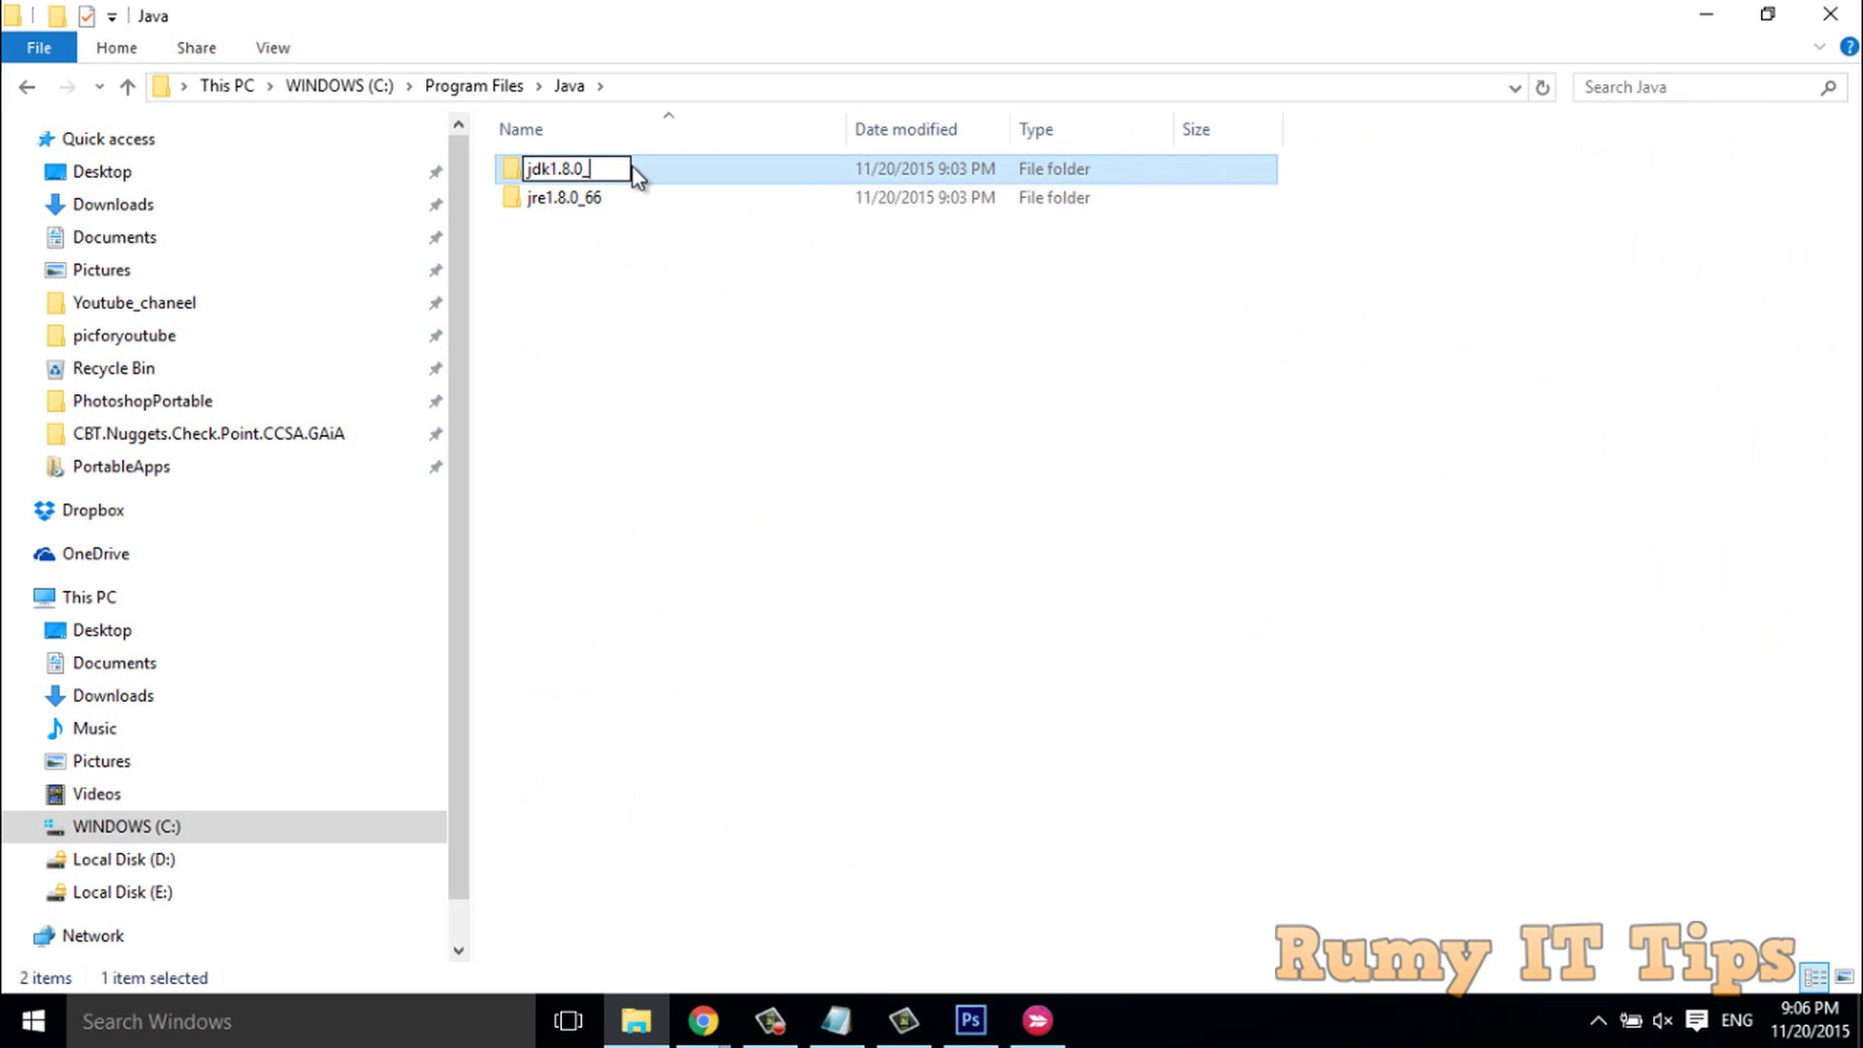
pyautogui.press('Return')
pyautogui.click(626, 256)
pyautogui.click(574, 202)
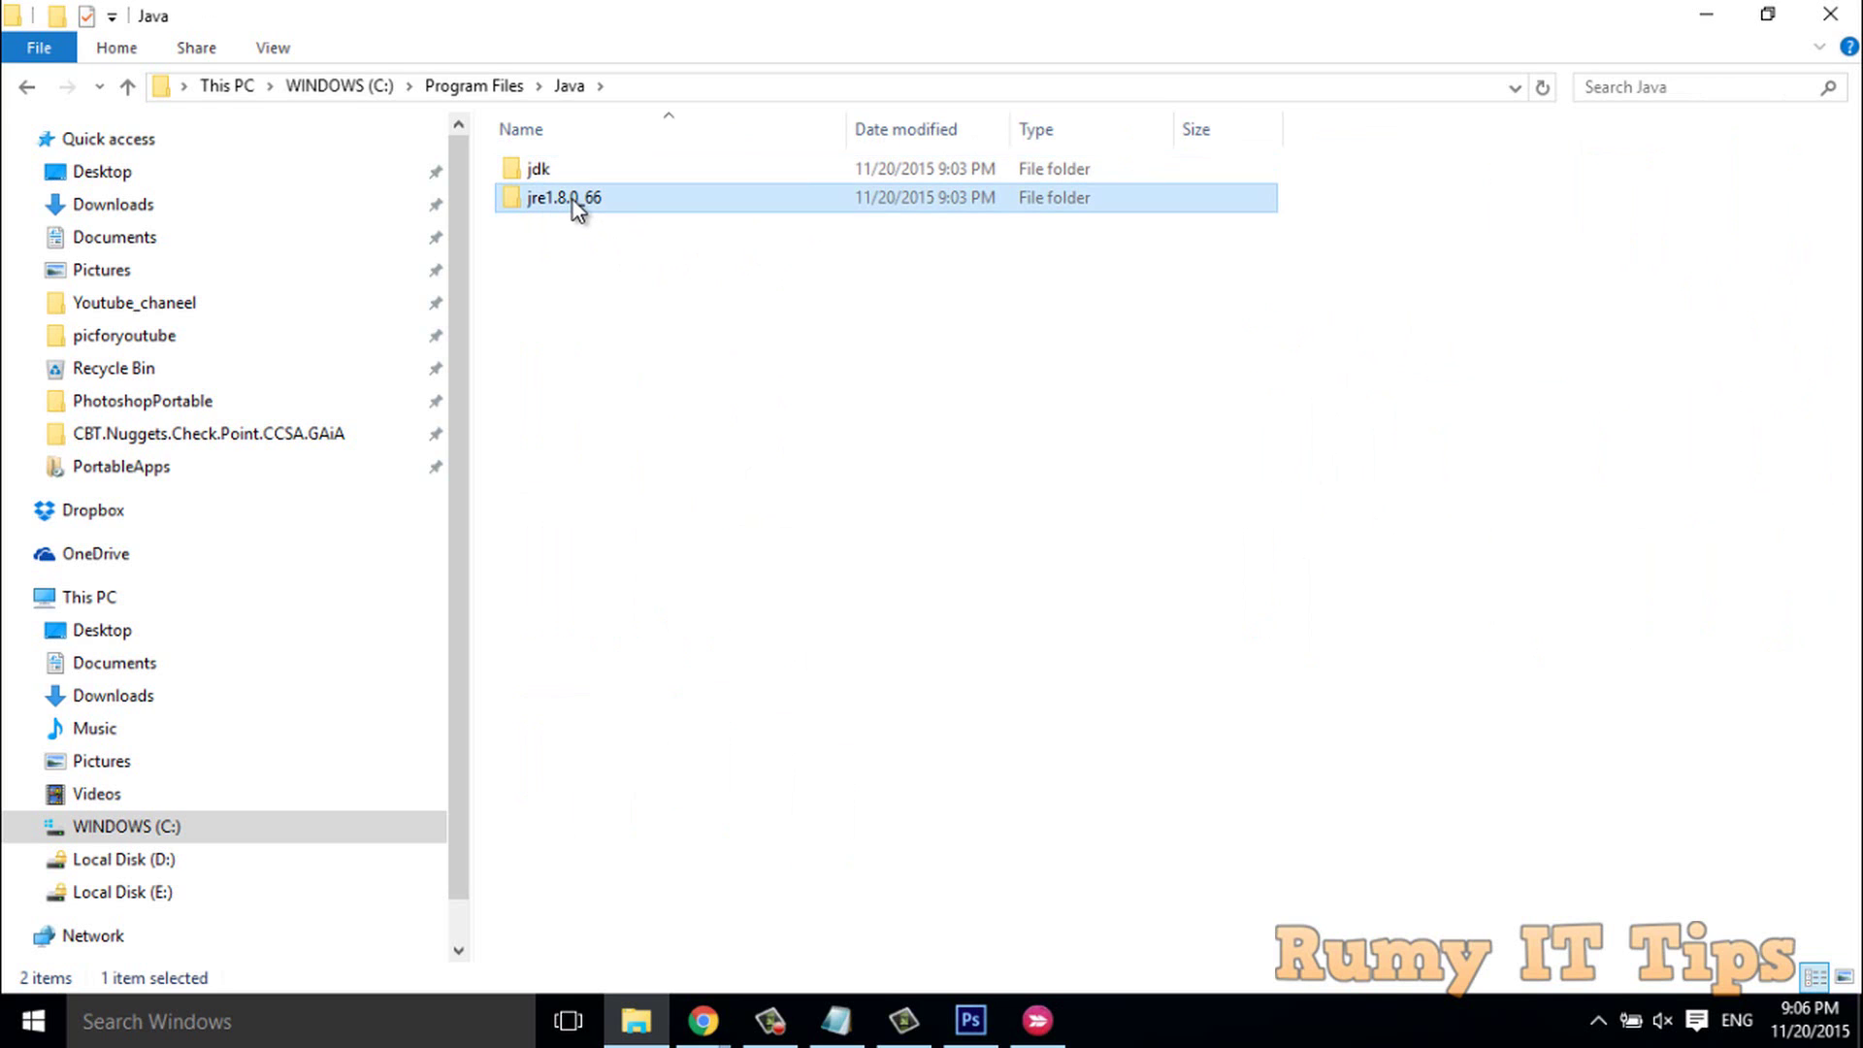
pyautogui.rightClick(572, 199)
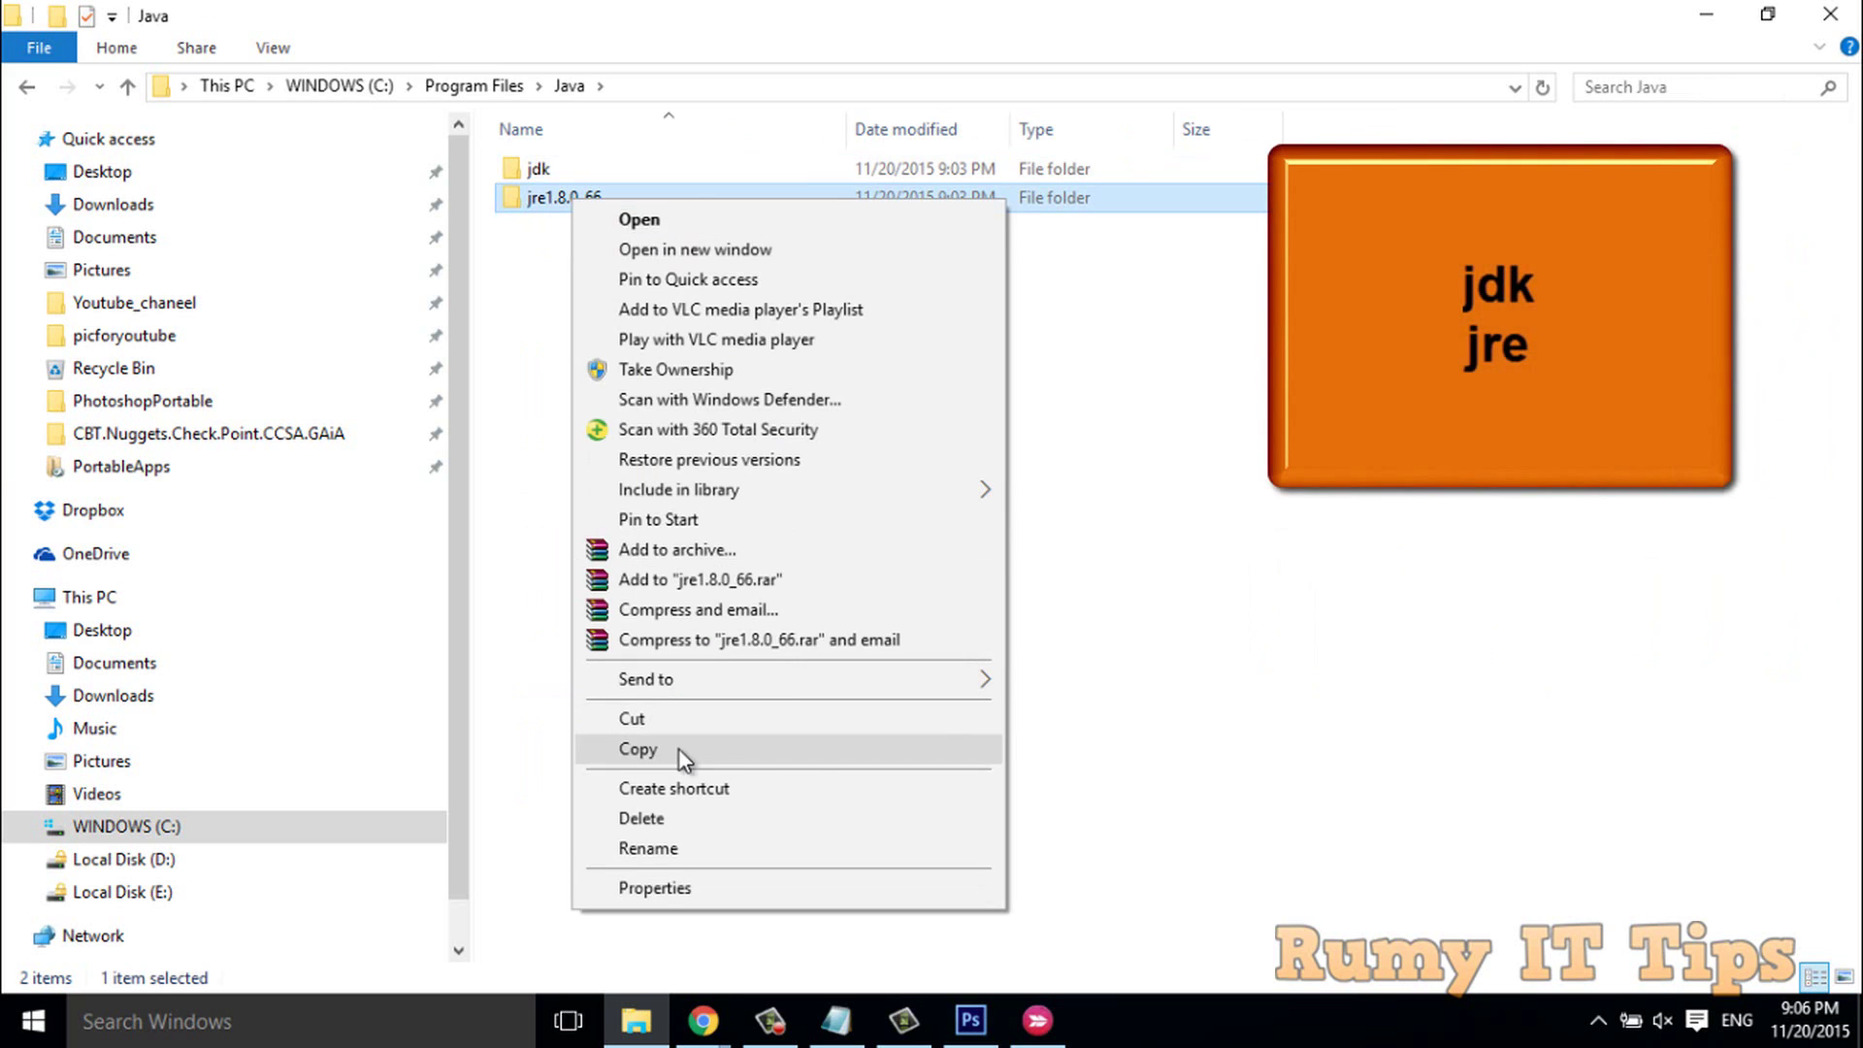
pyautogui.click(680, 848)
pyautogui.click(637, 201)
pyautogui.press('BackSpace')
pyautogui.press('BackSpace')
pyautogui.press('BackSpace')
pyautogui.press('BackSpace')
pyautogui.press('BackSpace')
pyautogui.press('BackSpace')
pyautogui.press('BackSpace')
pyautogui.press('BackSpace')
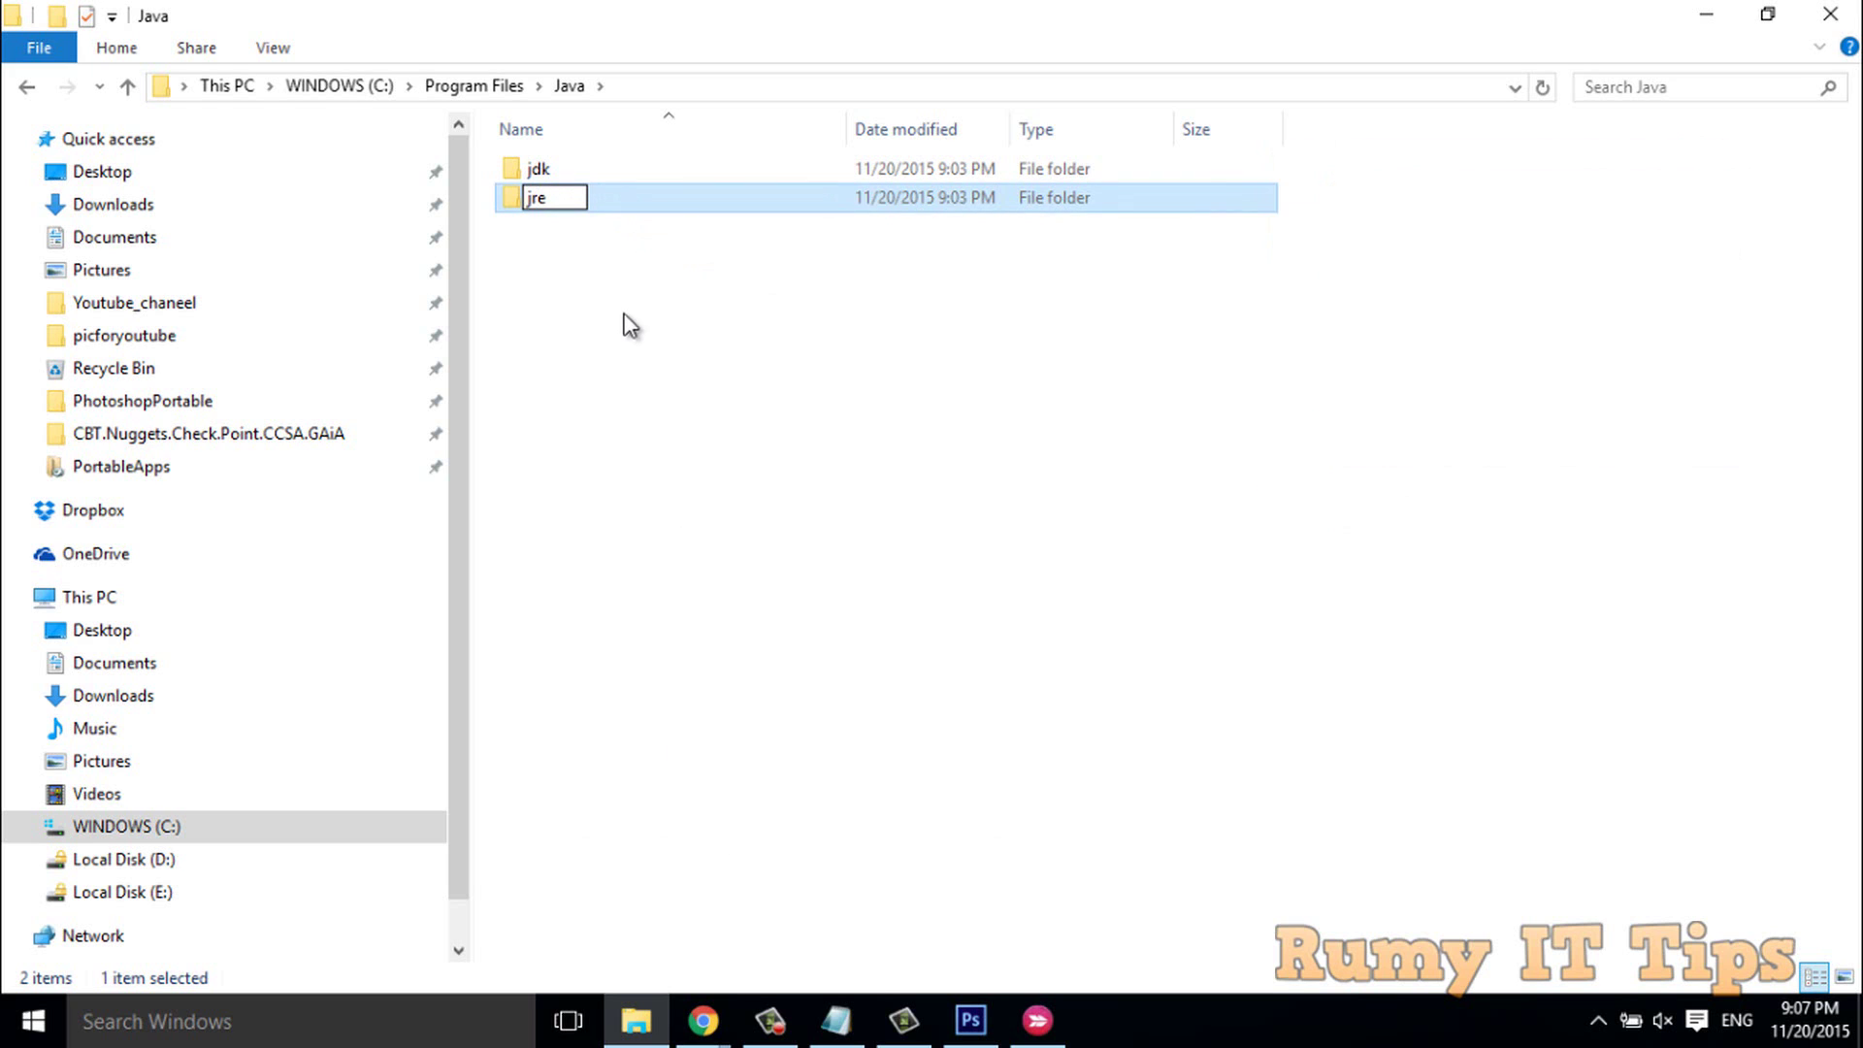
pyautogui.click(629, 320)
# Step: Copy the C:\Program Files\Java\jdk\bin path into a new Notepad note
pyautogui.doubleClick(598, 174)
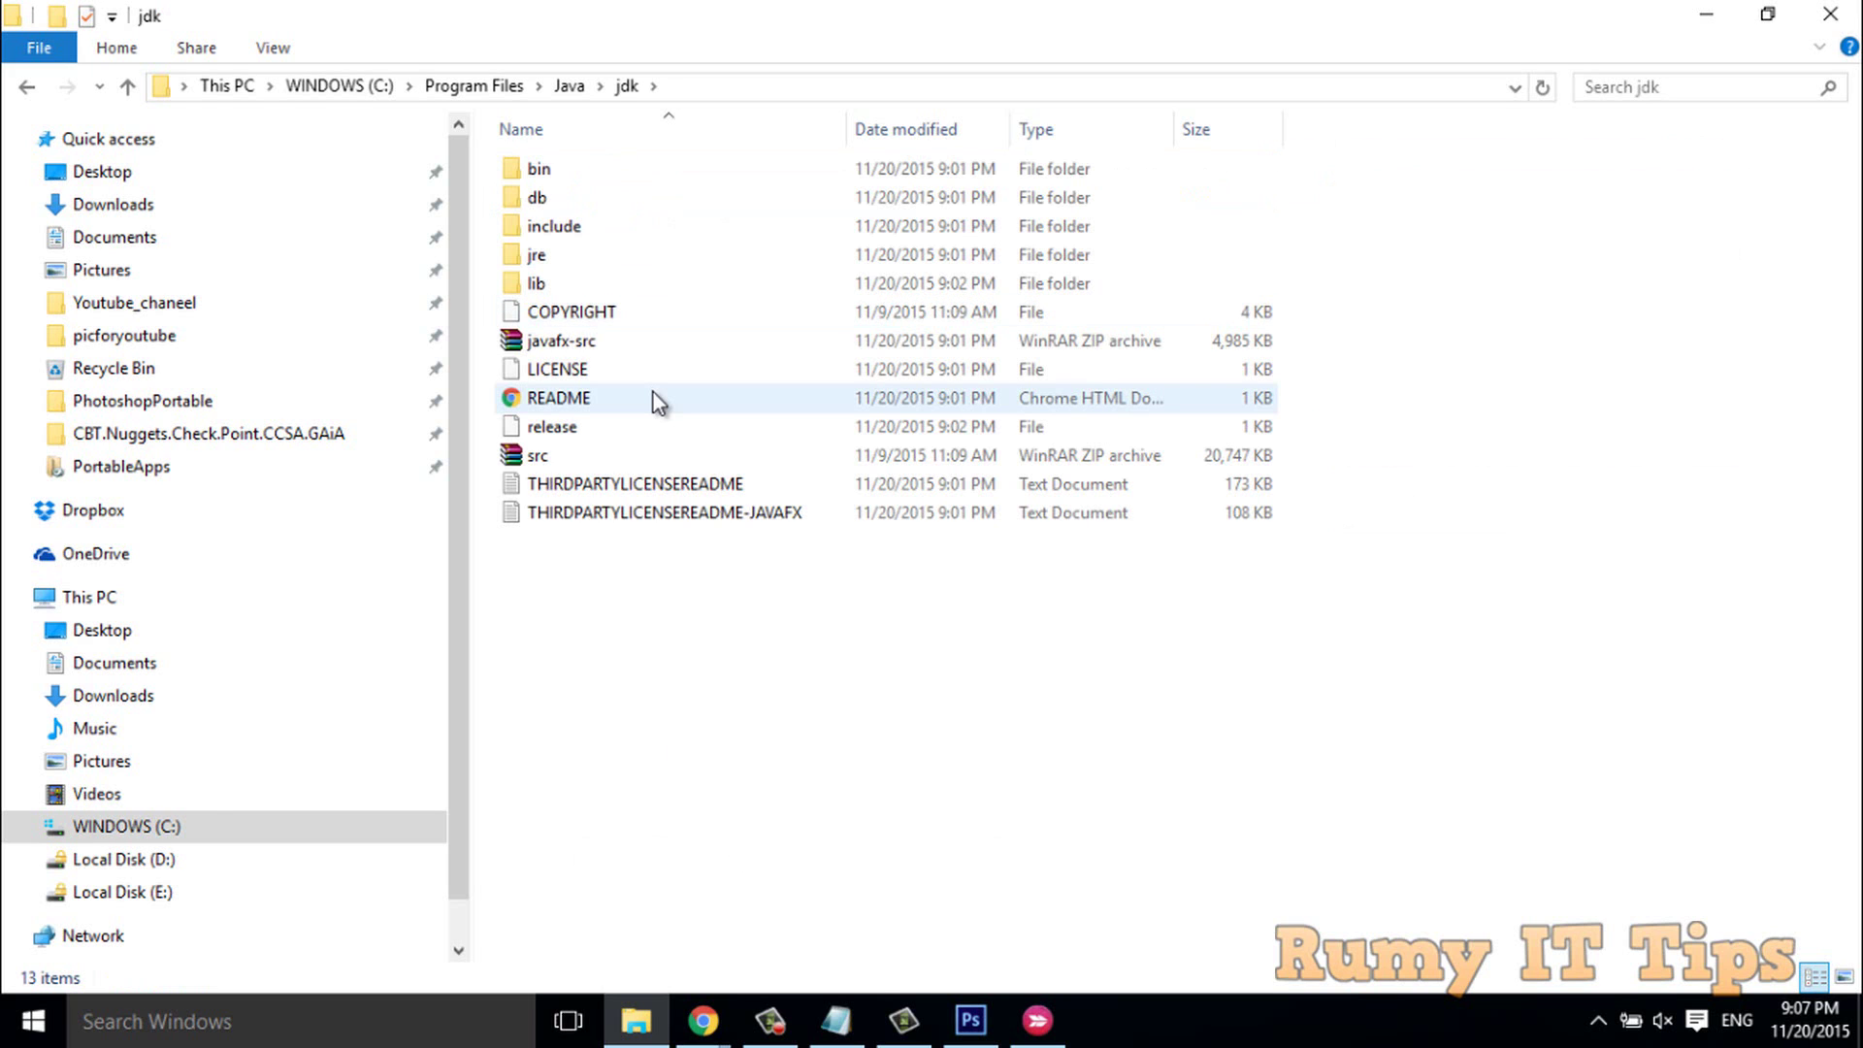
pyautogui.doubleClick(582, 167)
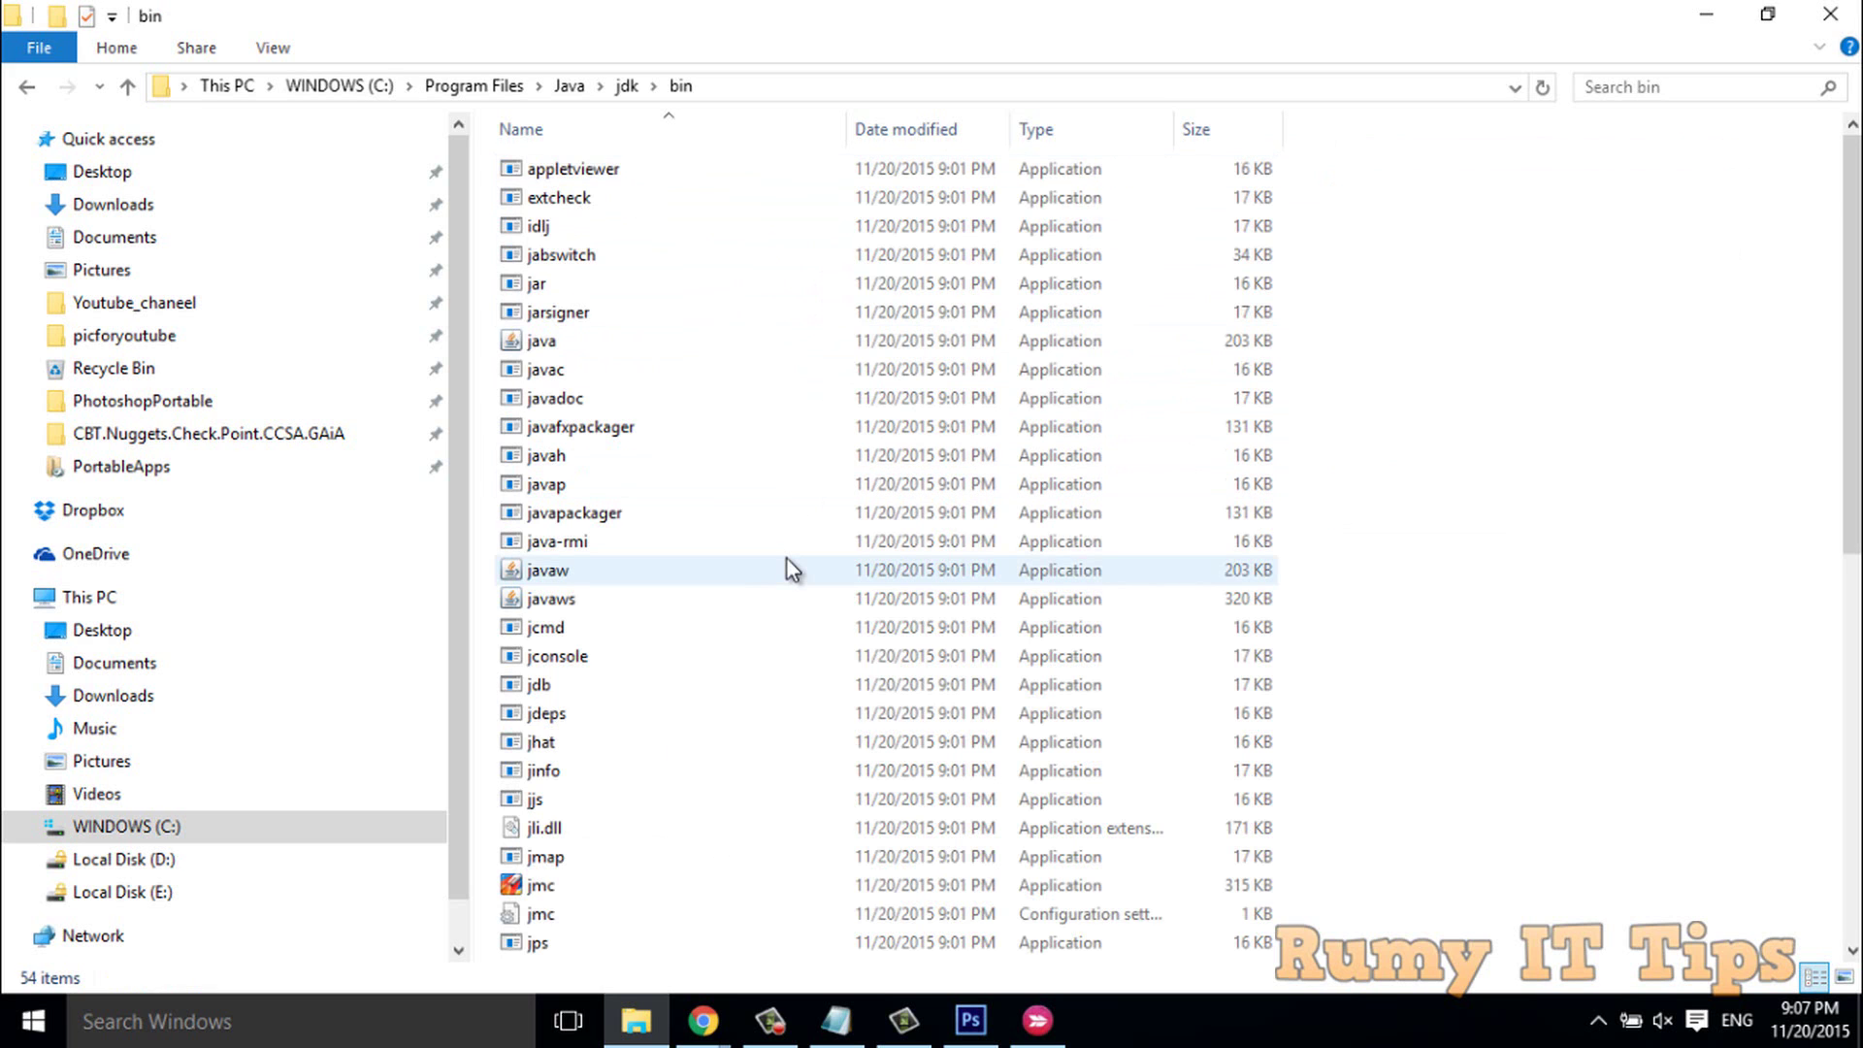
pyautogui.click(824, 85)
pyautogui.hotkey('ctrl', 'c')
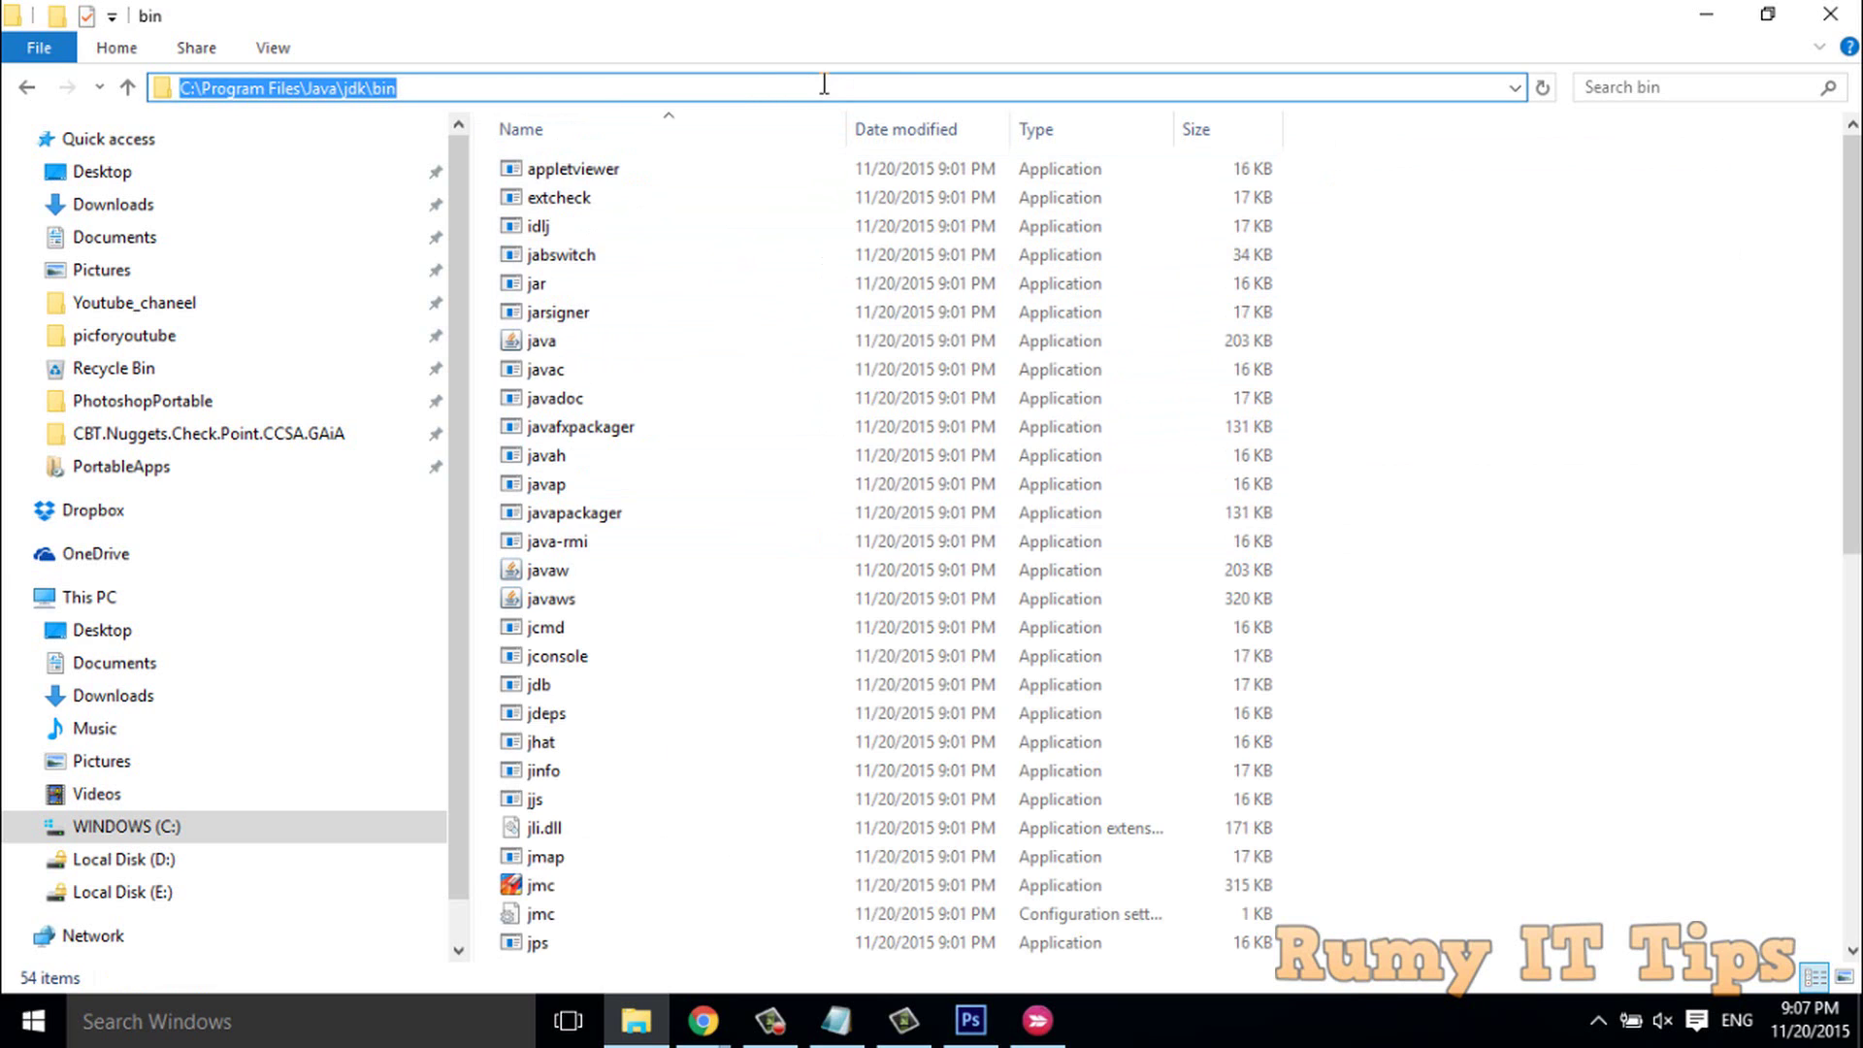
pyautogui.press('super+r')
pyautogui.write('n')
pyautogui.press('Down')
pyautogui.press('Down')
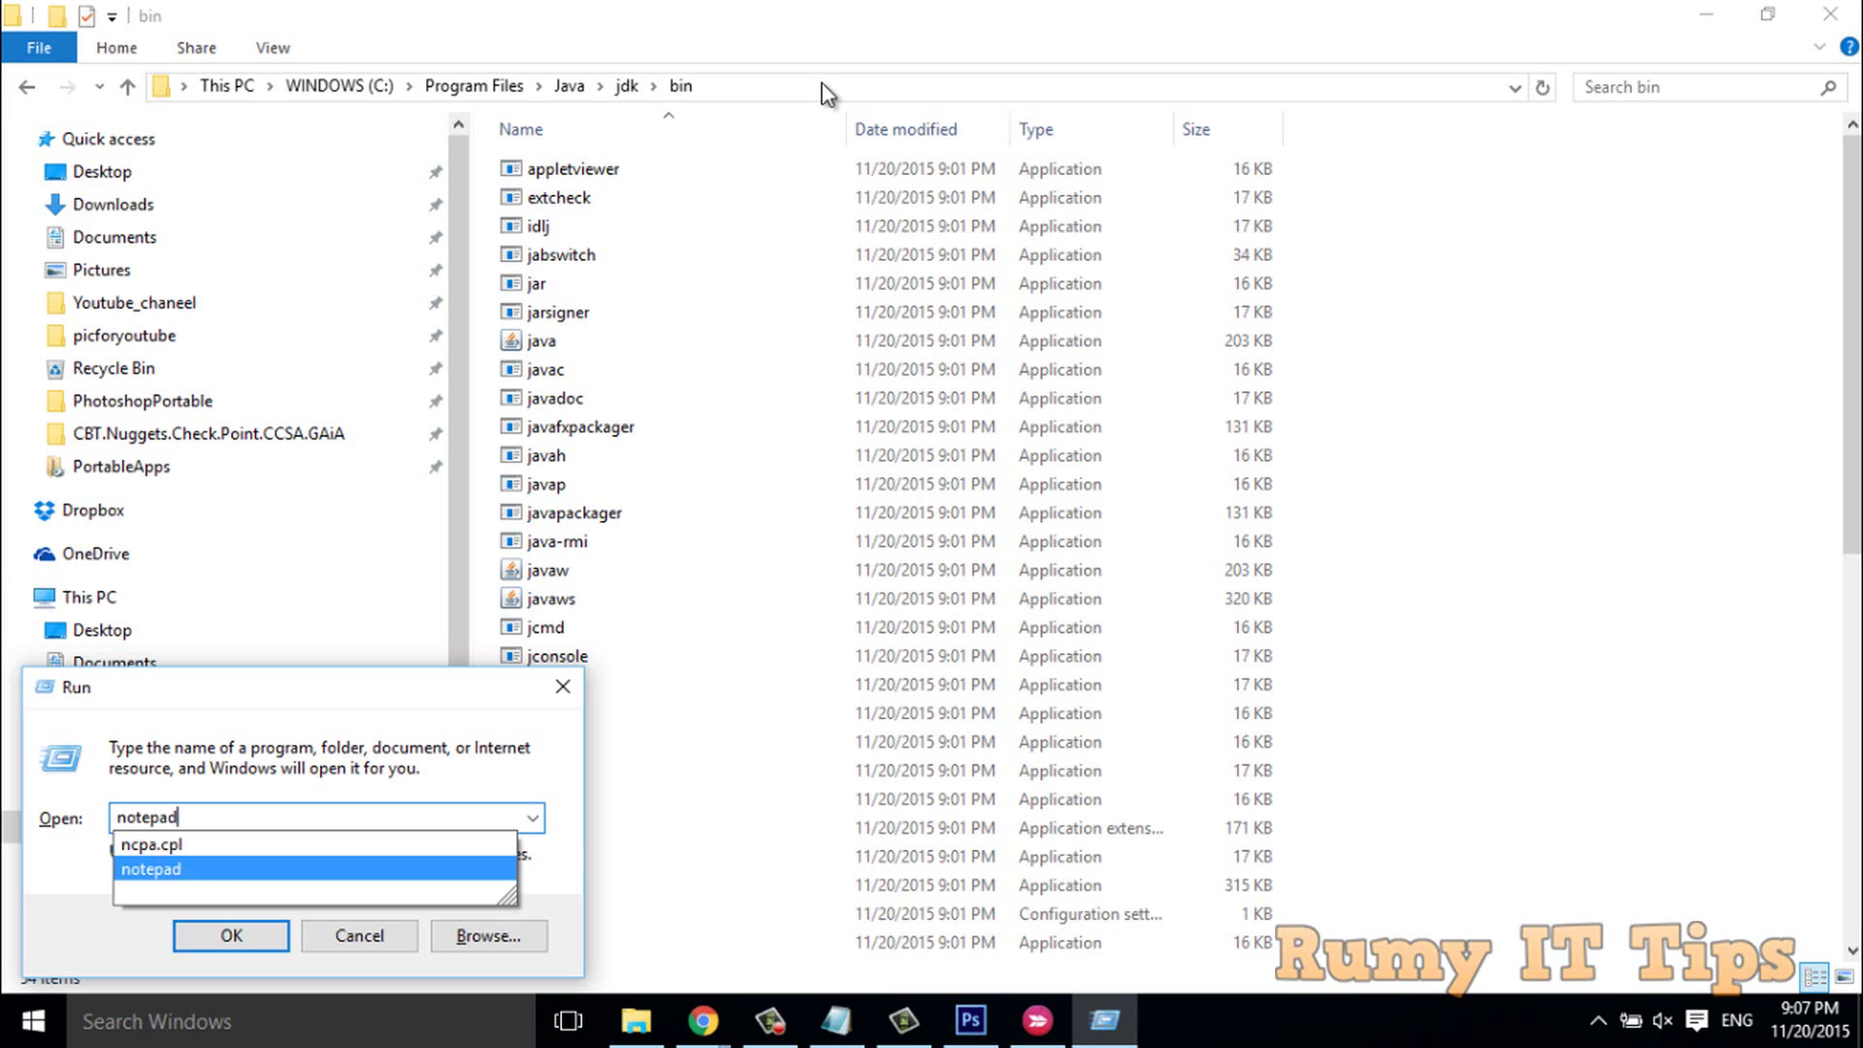
pyautogui.press('Return')
pyautogui.hotkey('ctrl', 'v')
pyautogui.press('Return')
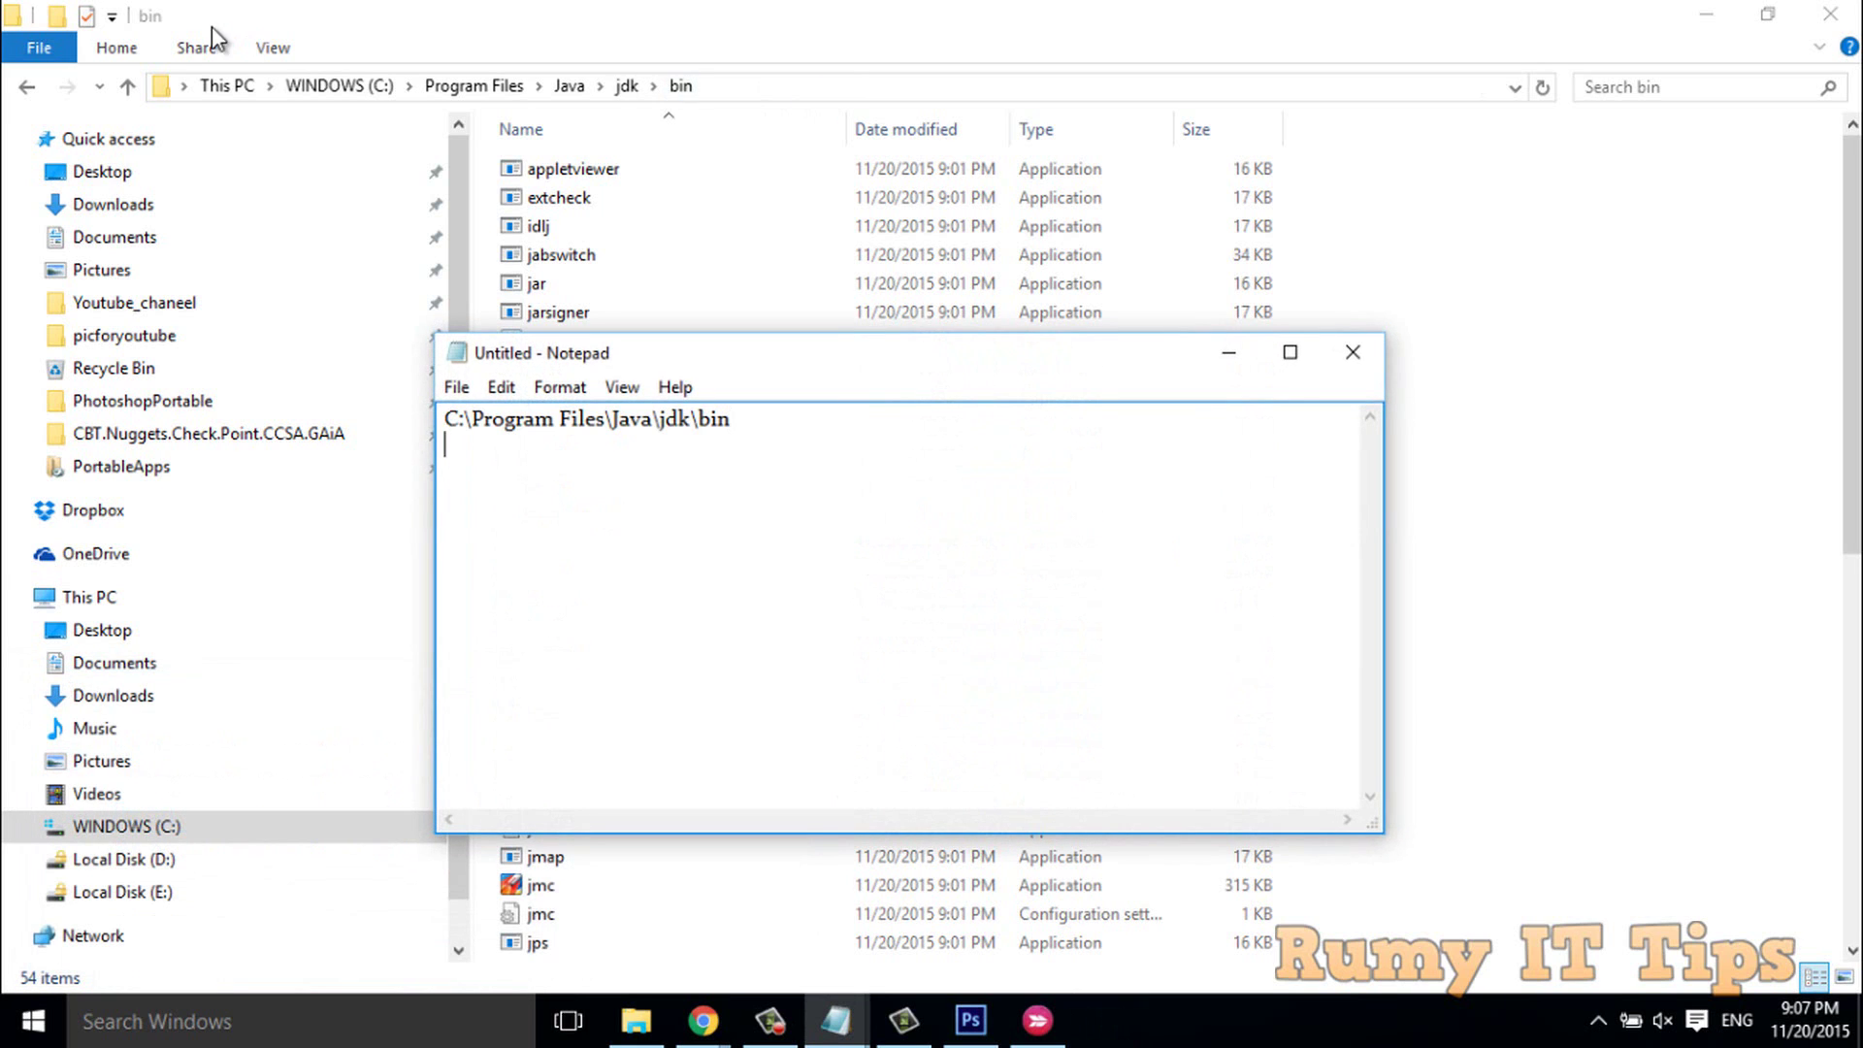
# Step: Add the C:\Program Files\Java\jre\bin path on line two and close Explorer
pyautogui.click(27, 86)
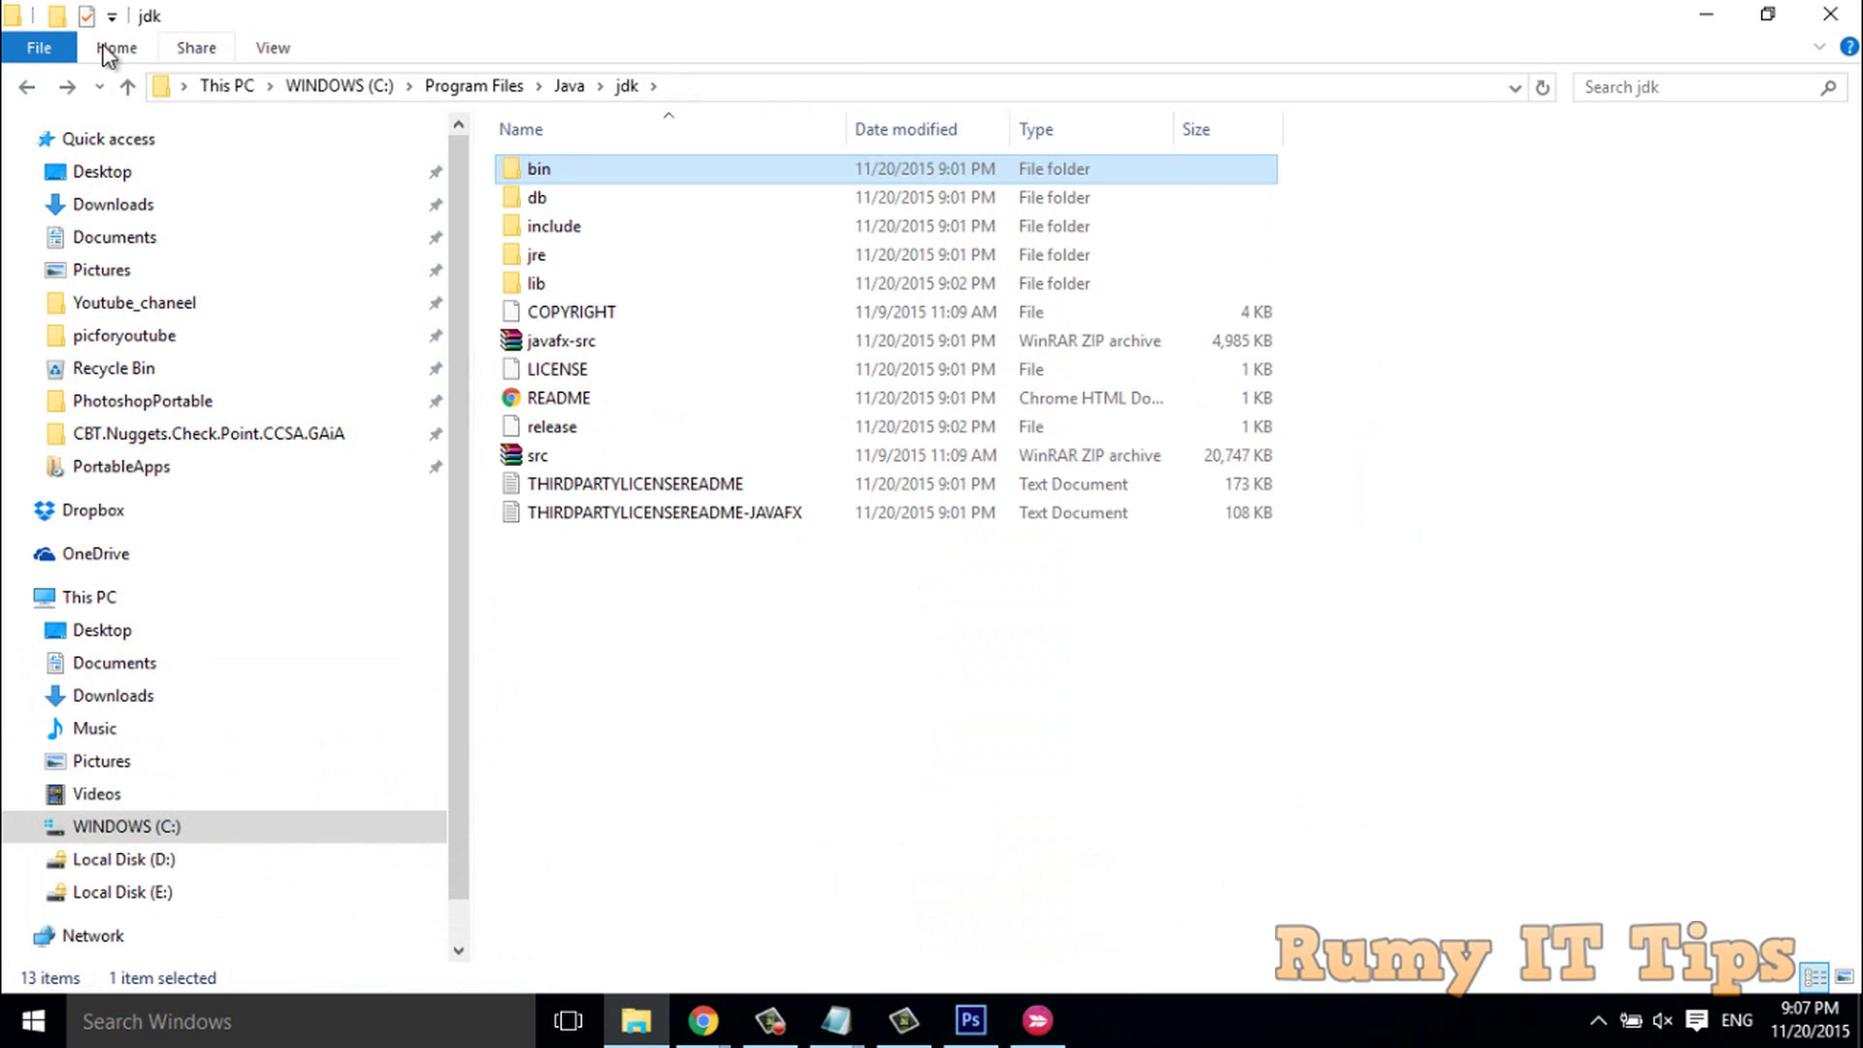
pyautogui.click(27, 85)
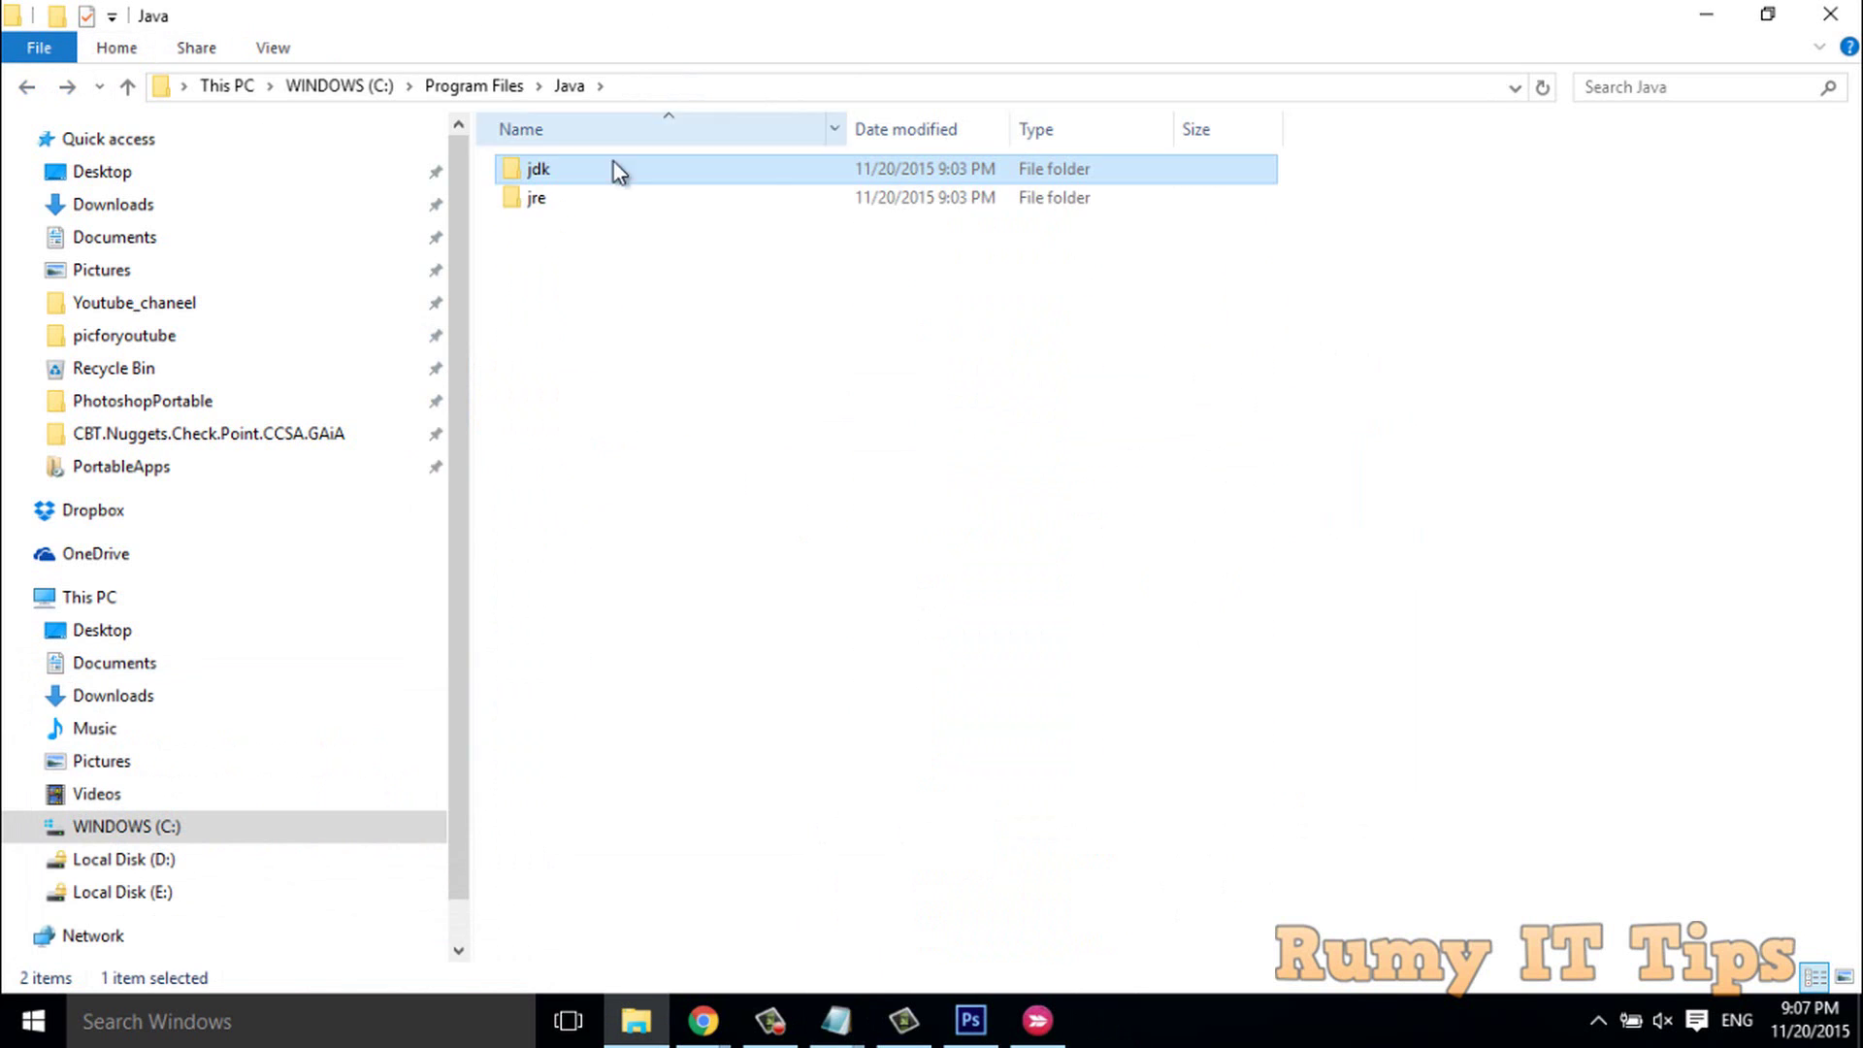
pyautogui.doubleClick(590, 205)
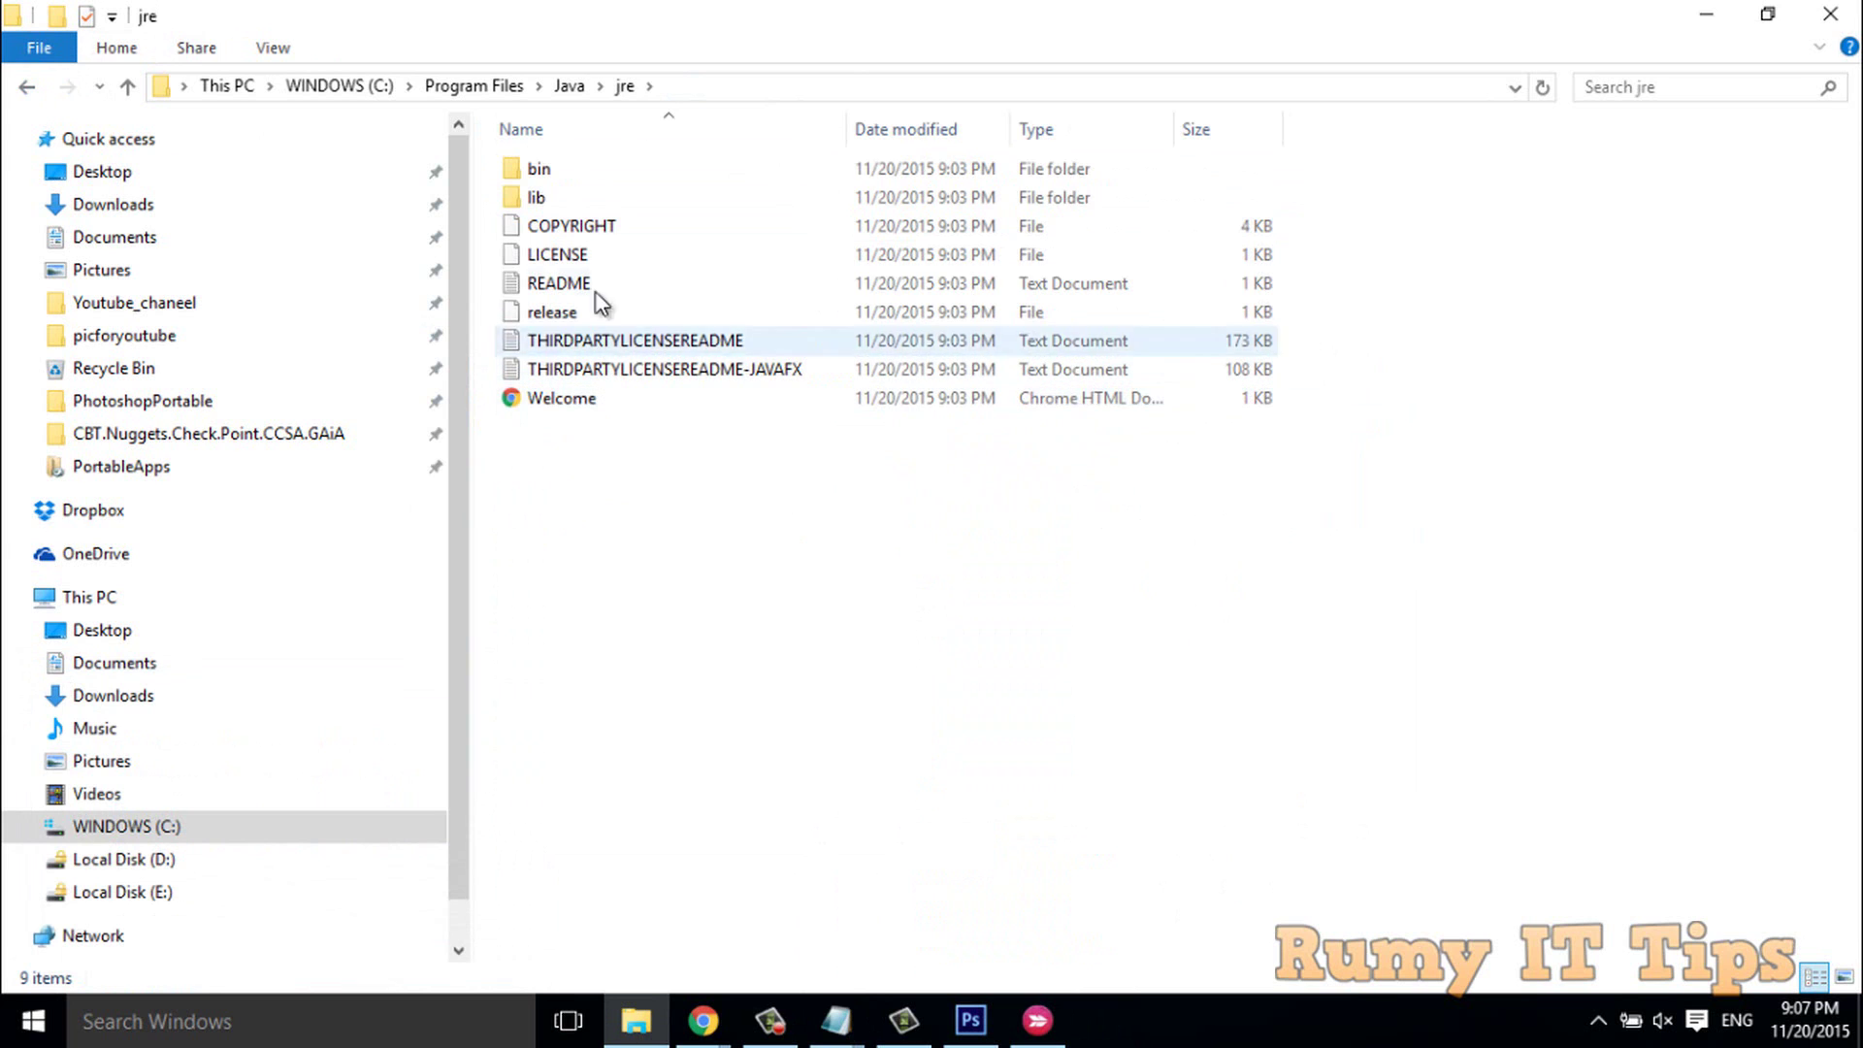
pyautogui.doubleClick(589, 171)
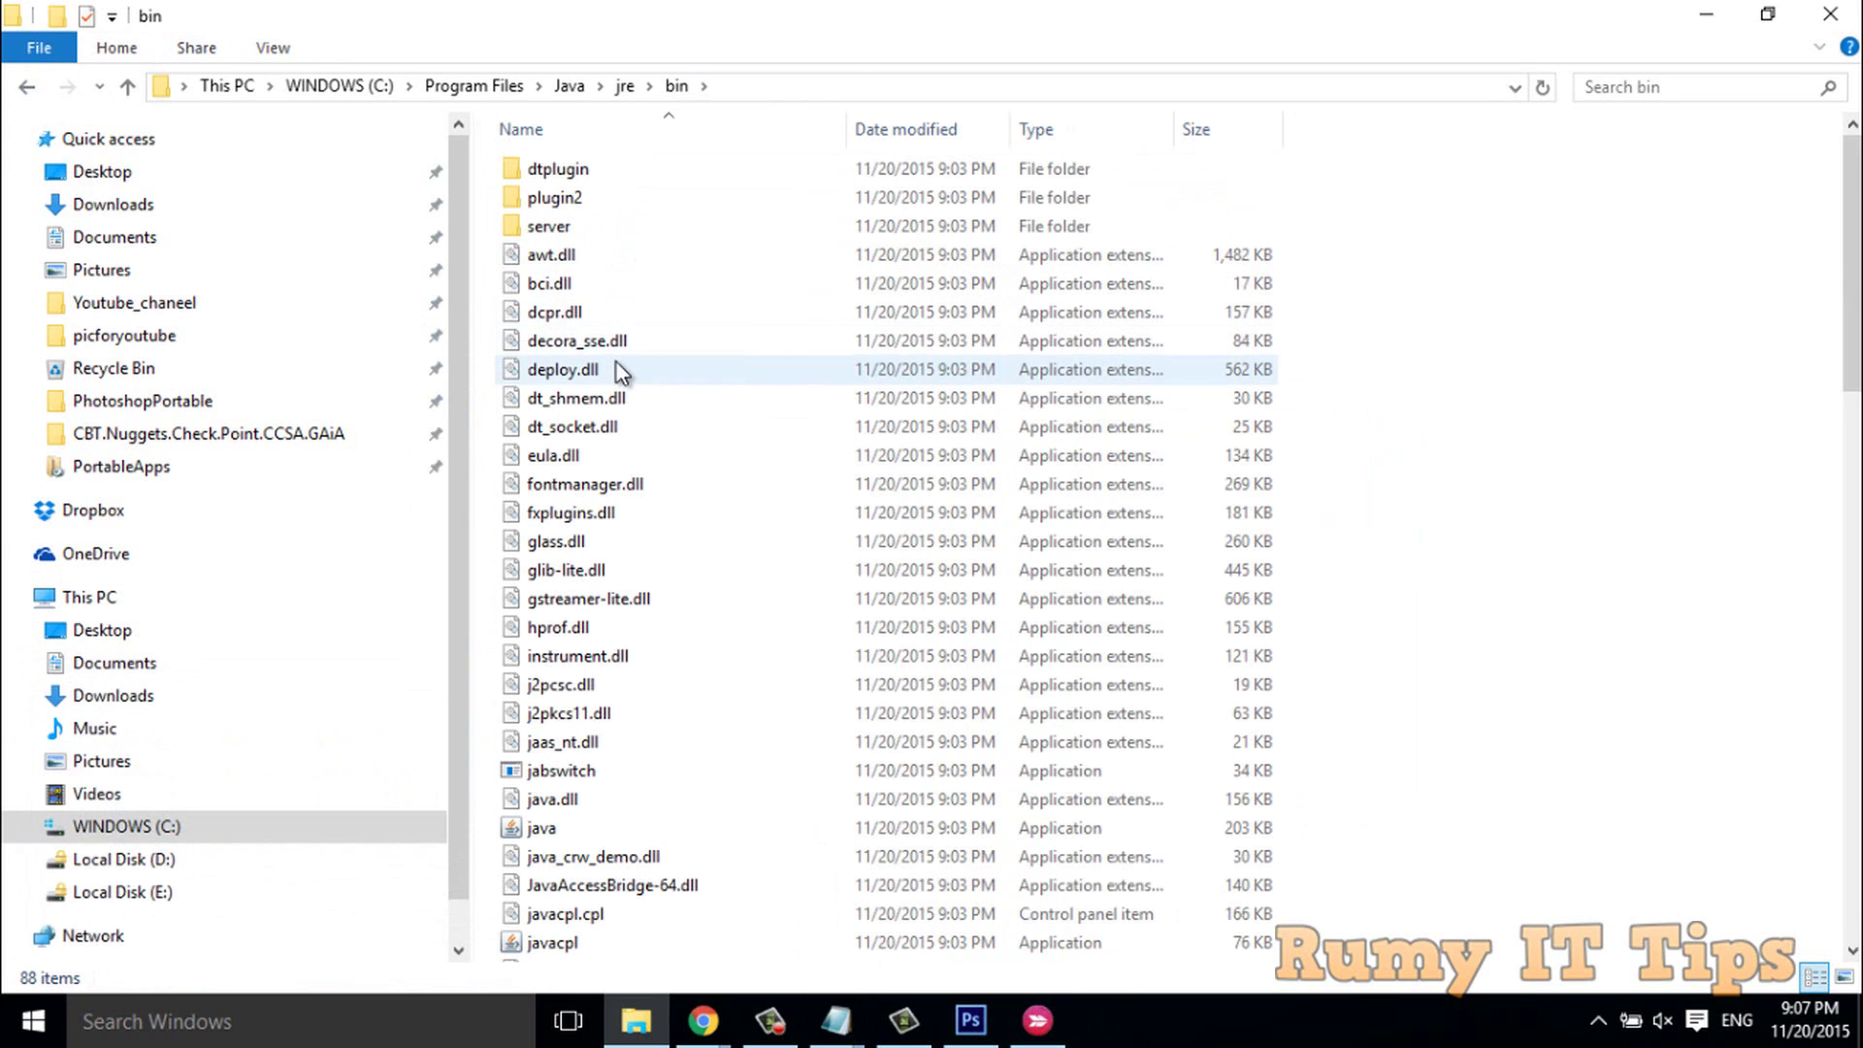
pyautogui.click(768, 86)
pyautogui.hotkey('ctrl', 'c')
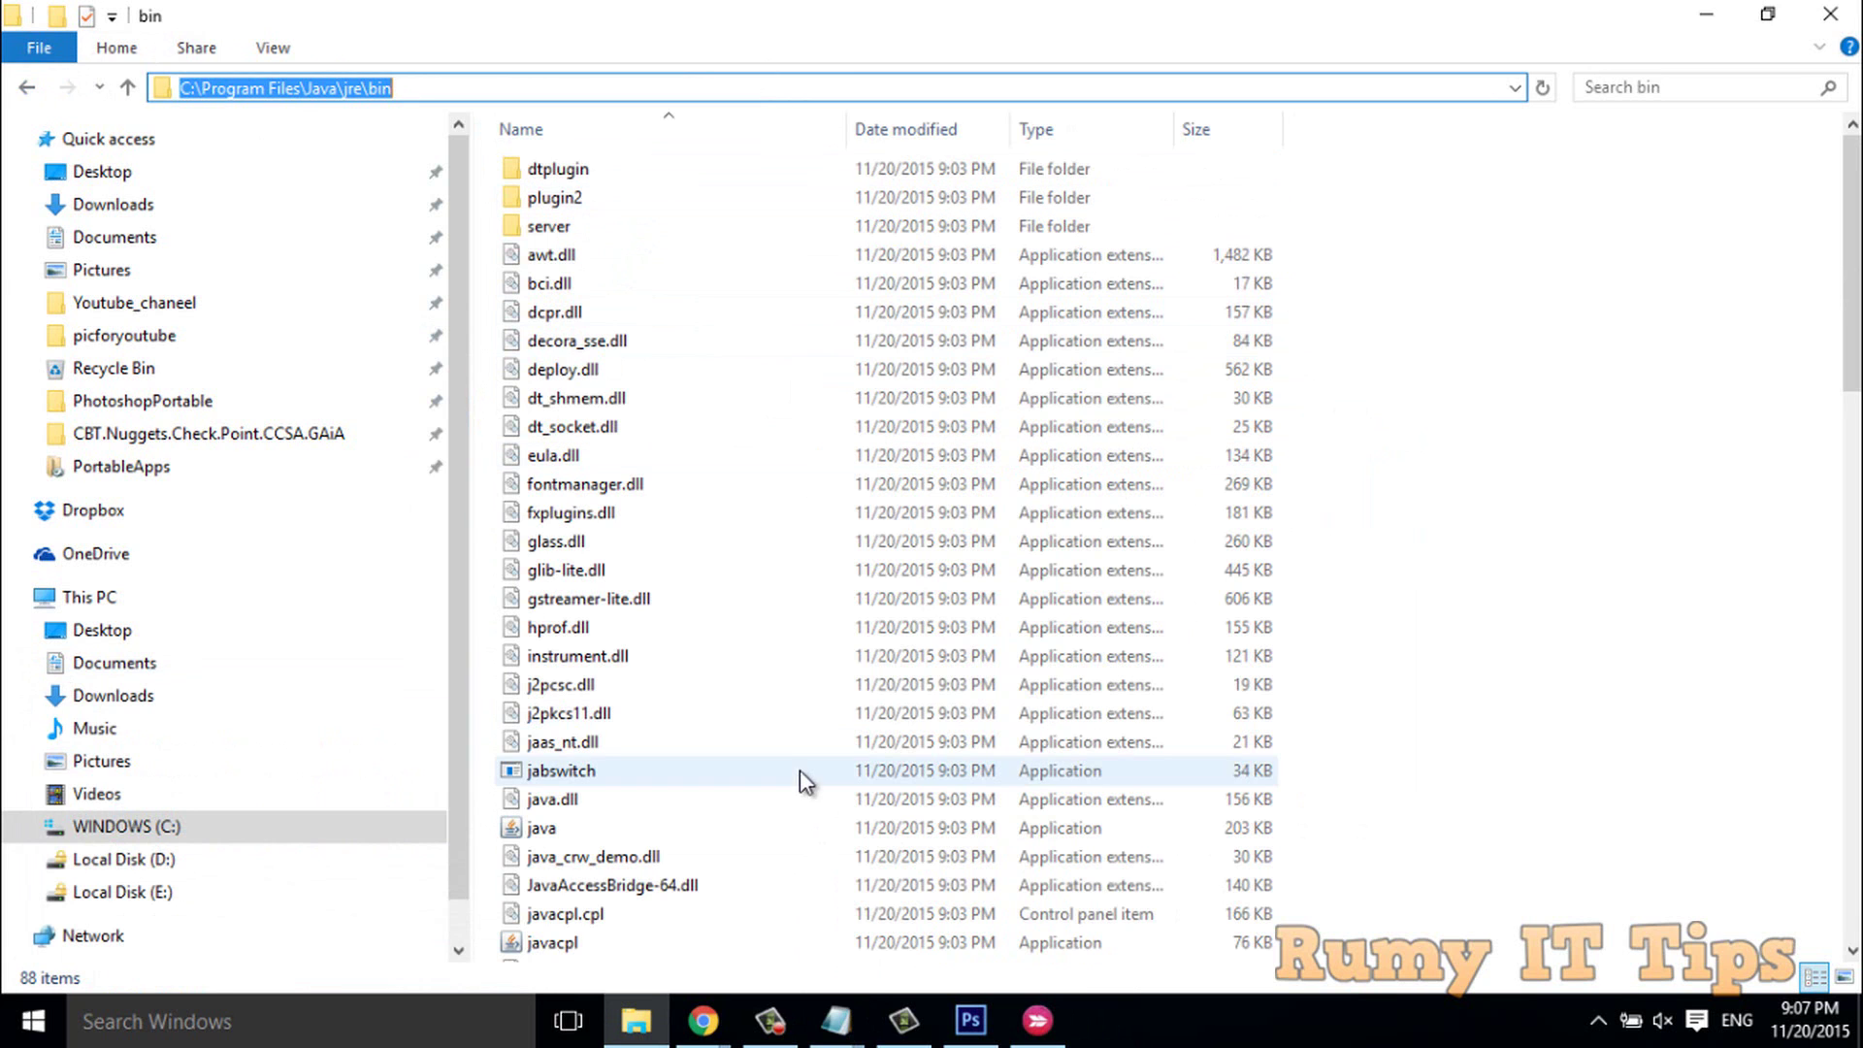
pyautogui.click(836, 1018)
pyautogui.click(975, 947)
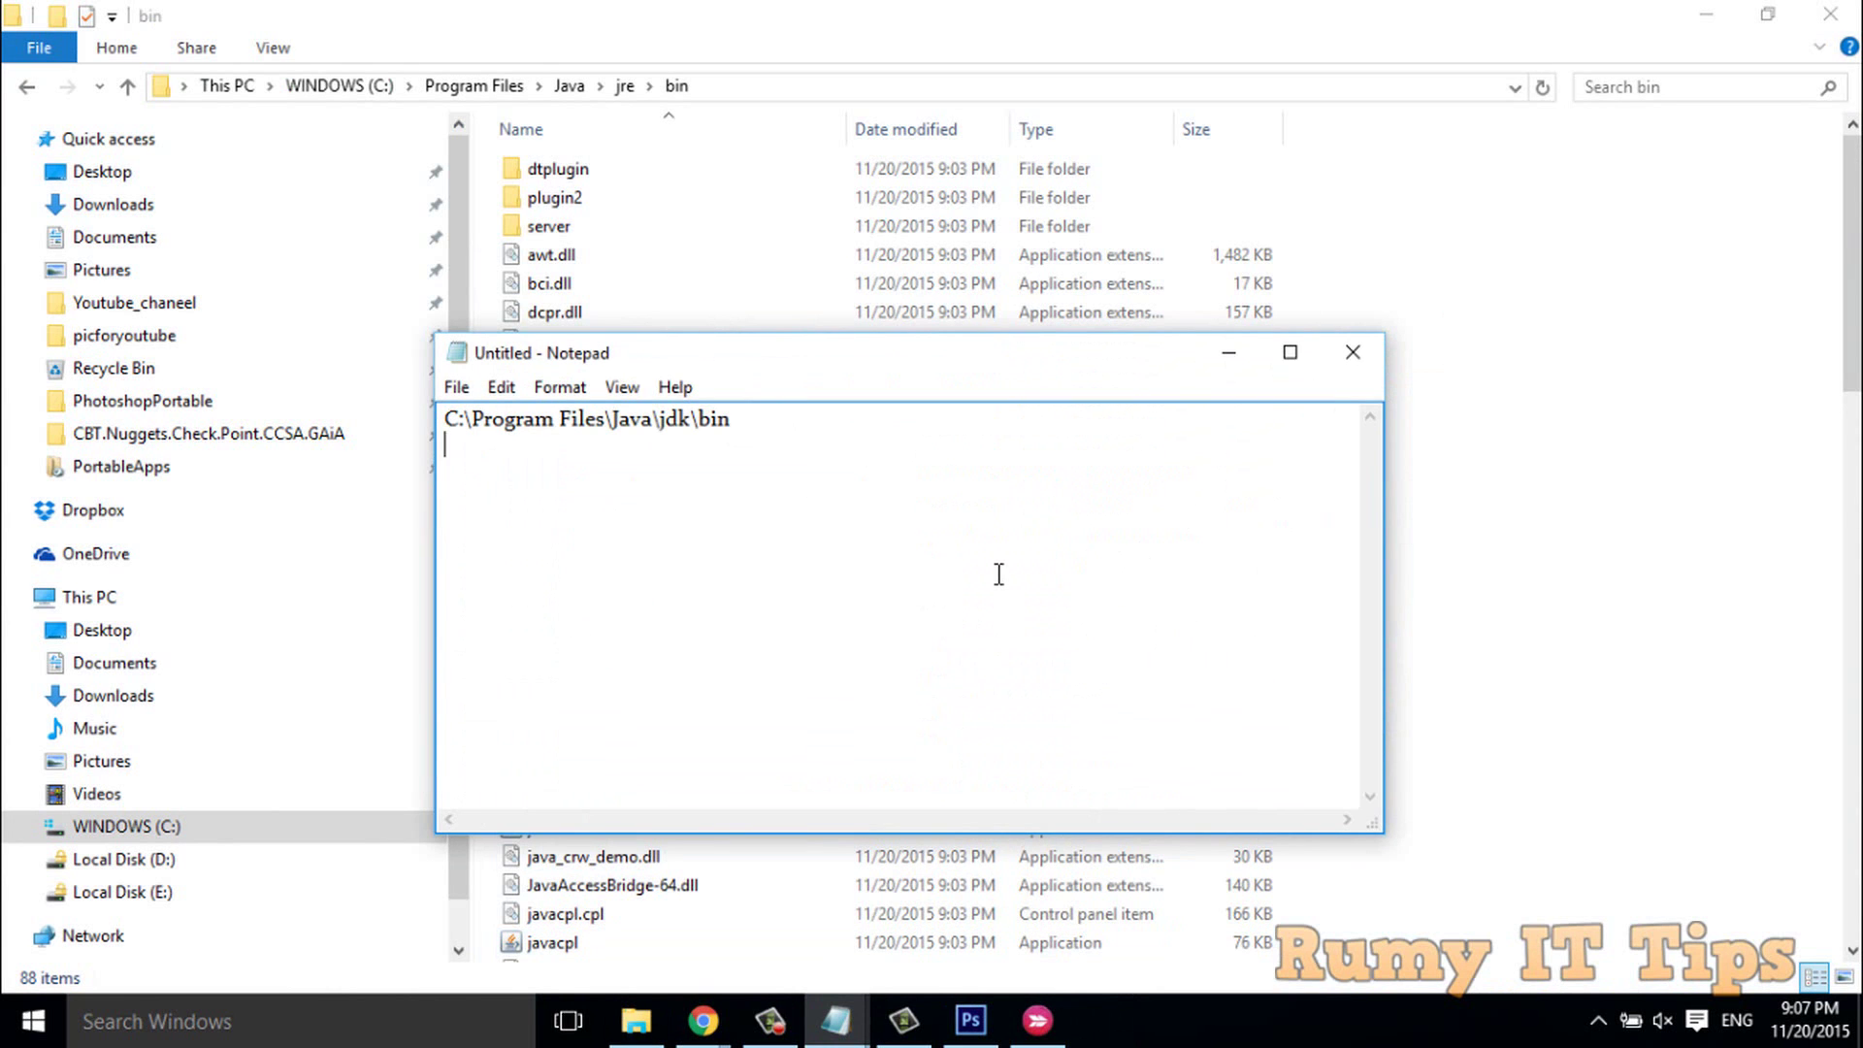
pyautogui.hotkey('ctrl', 'v')
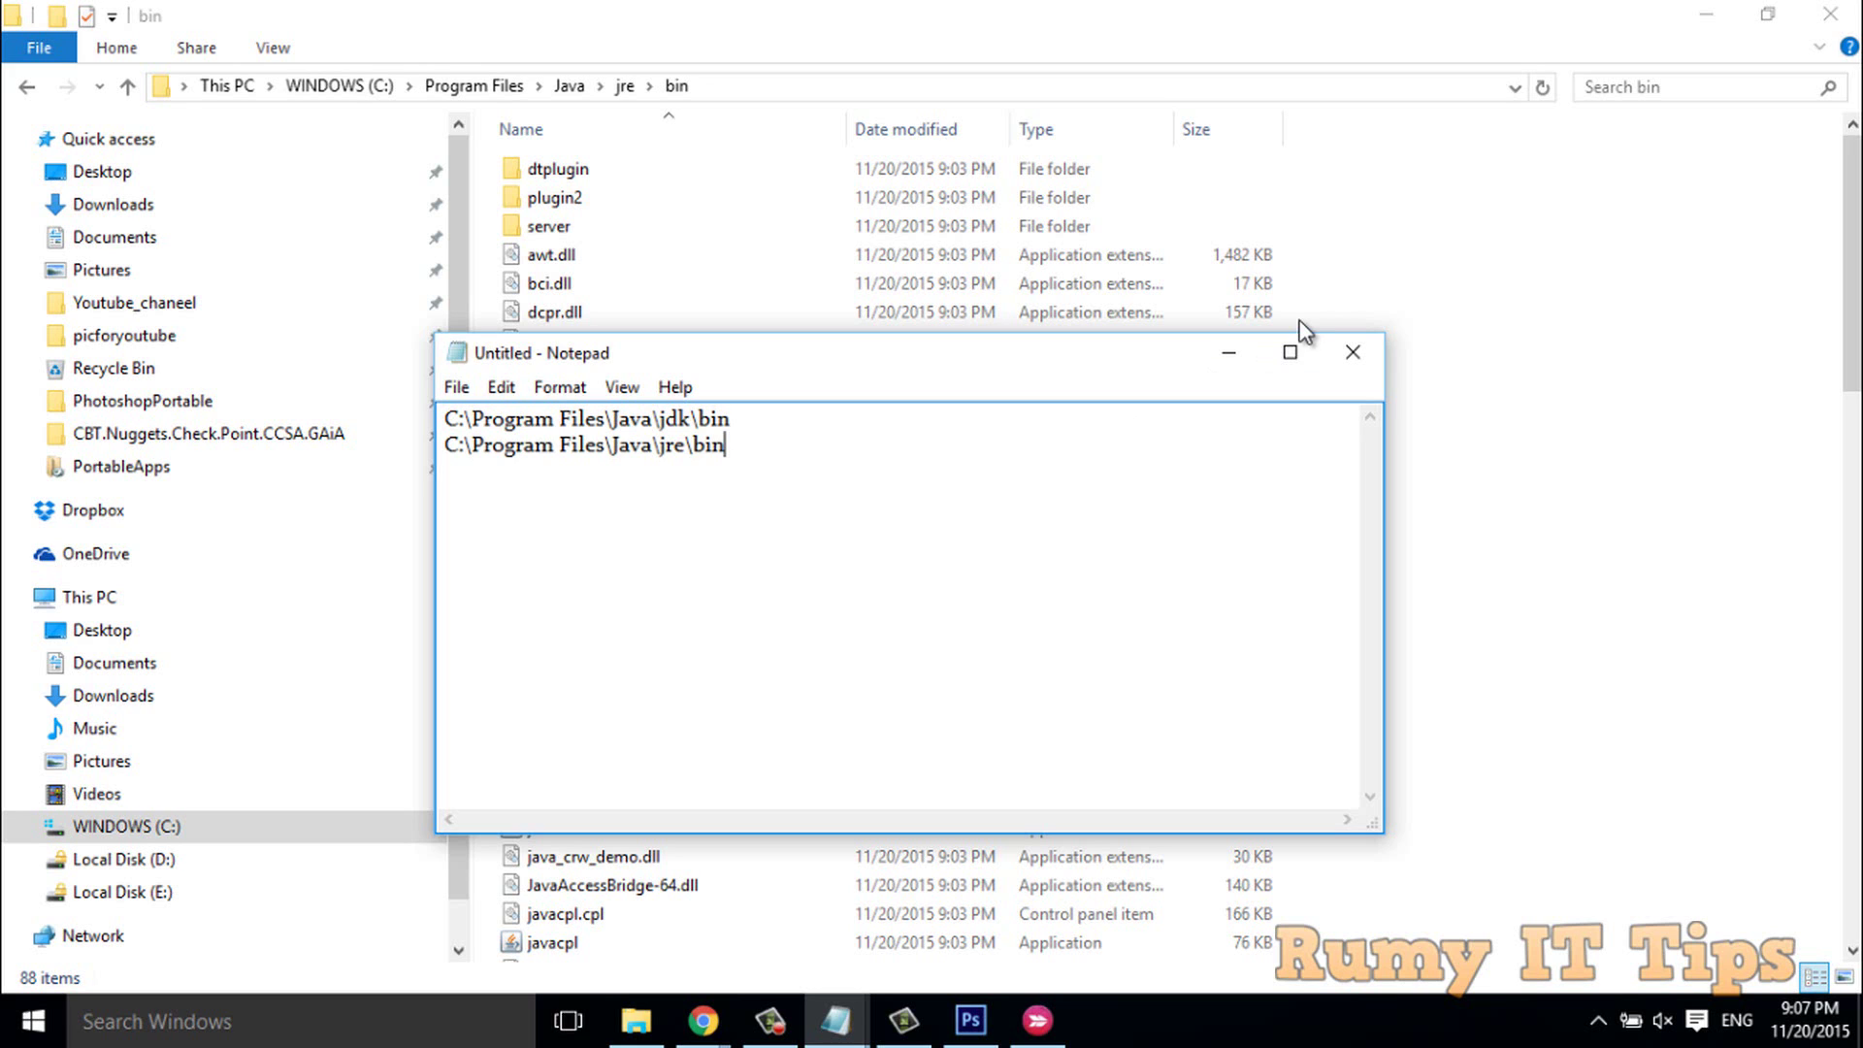
pyautogui.press('super+Home')
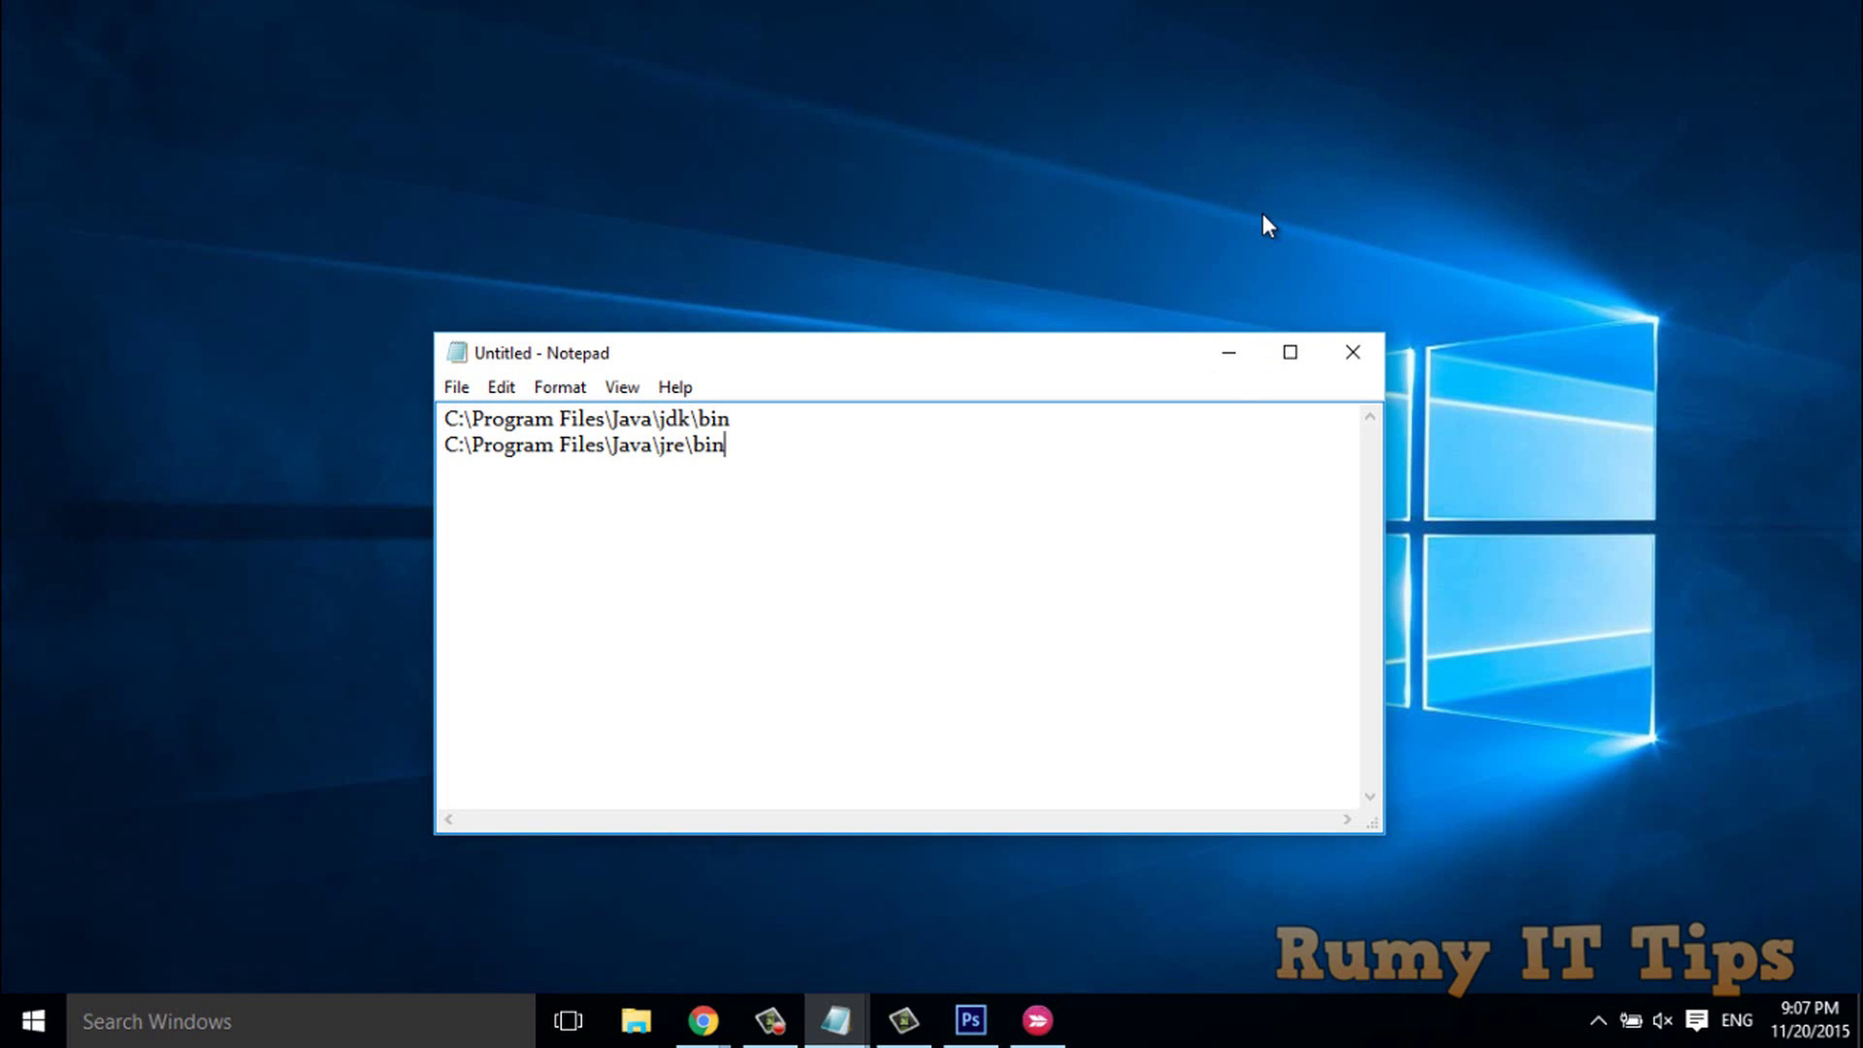
# Step: Launch System Properties with sysdm.cpl and open Environment Variables from its Advanced tab
pyautogui.press('super+r')
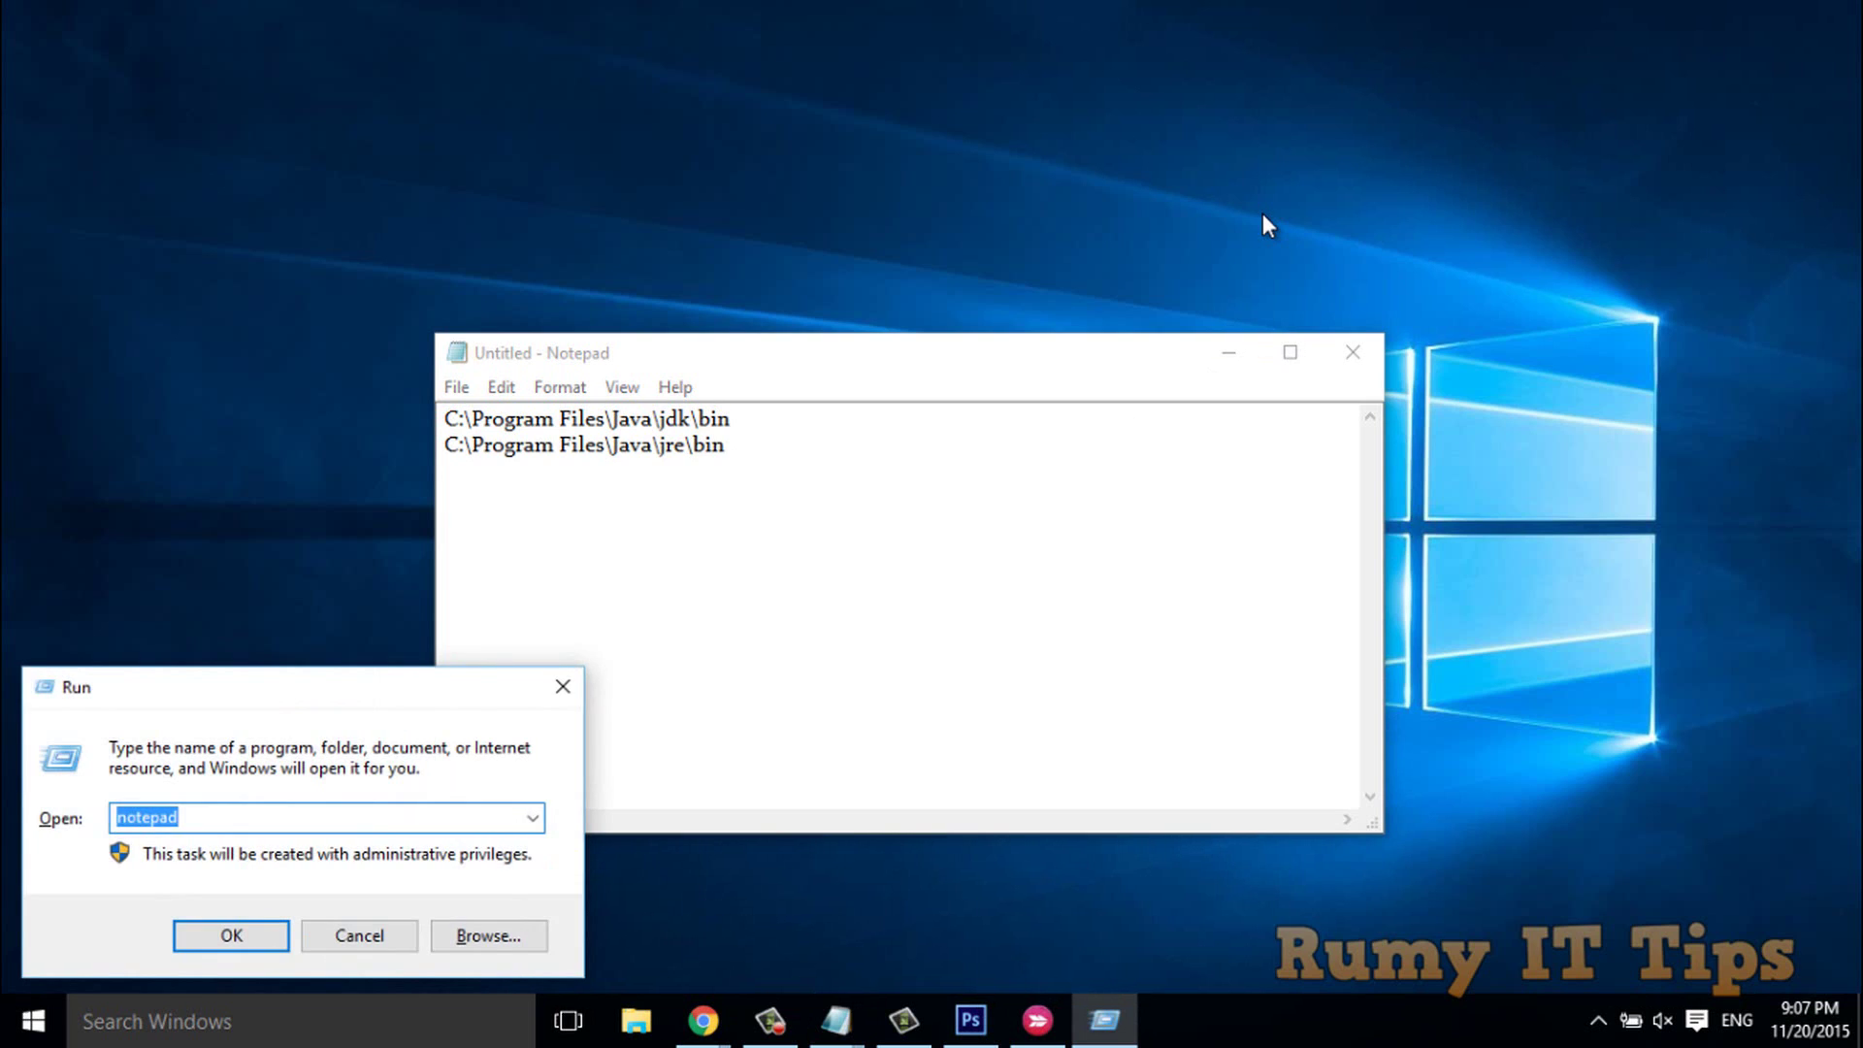
pyautogui.write('s')
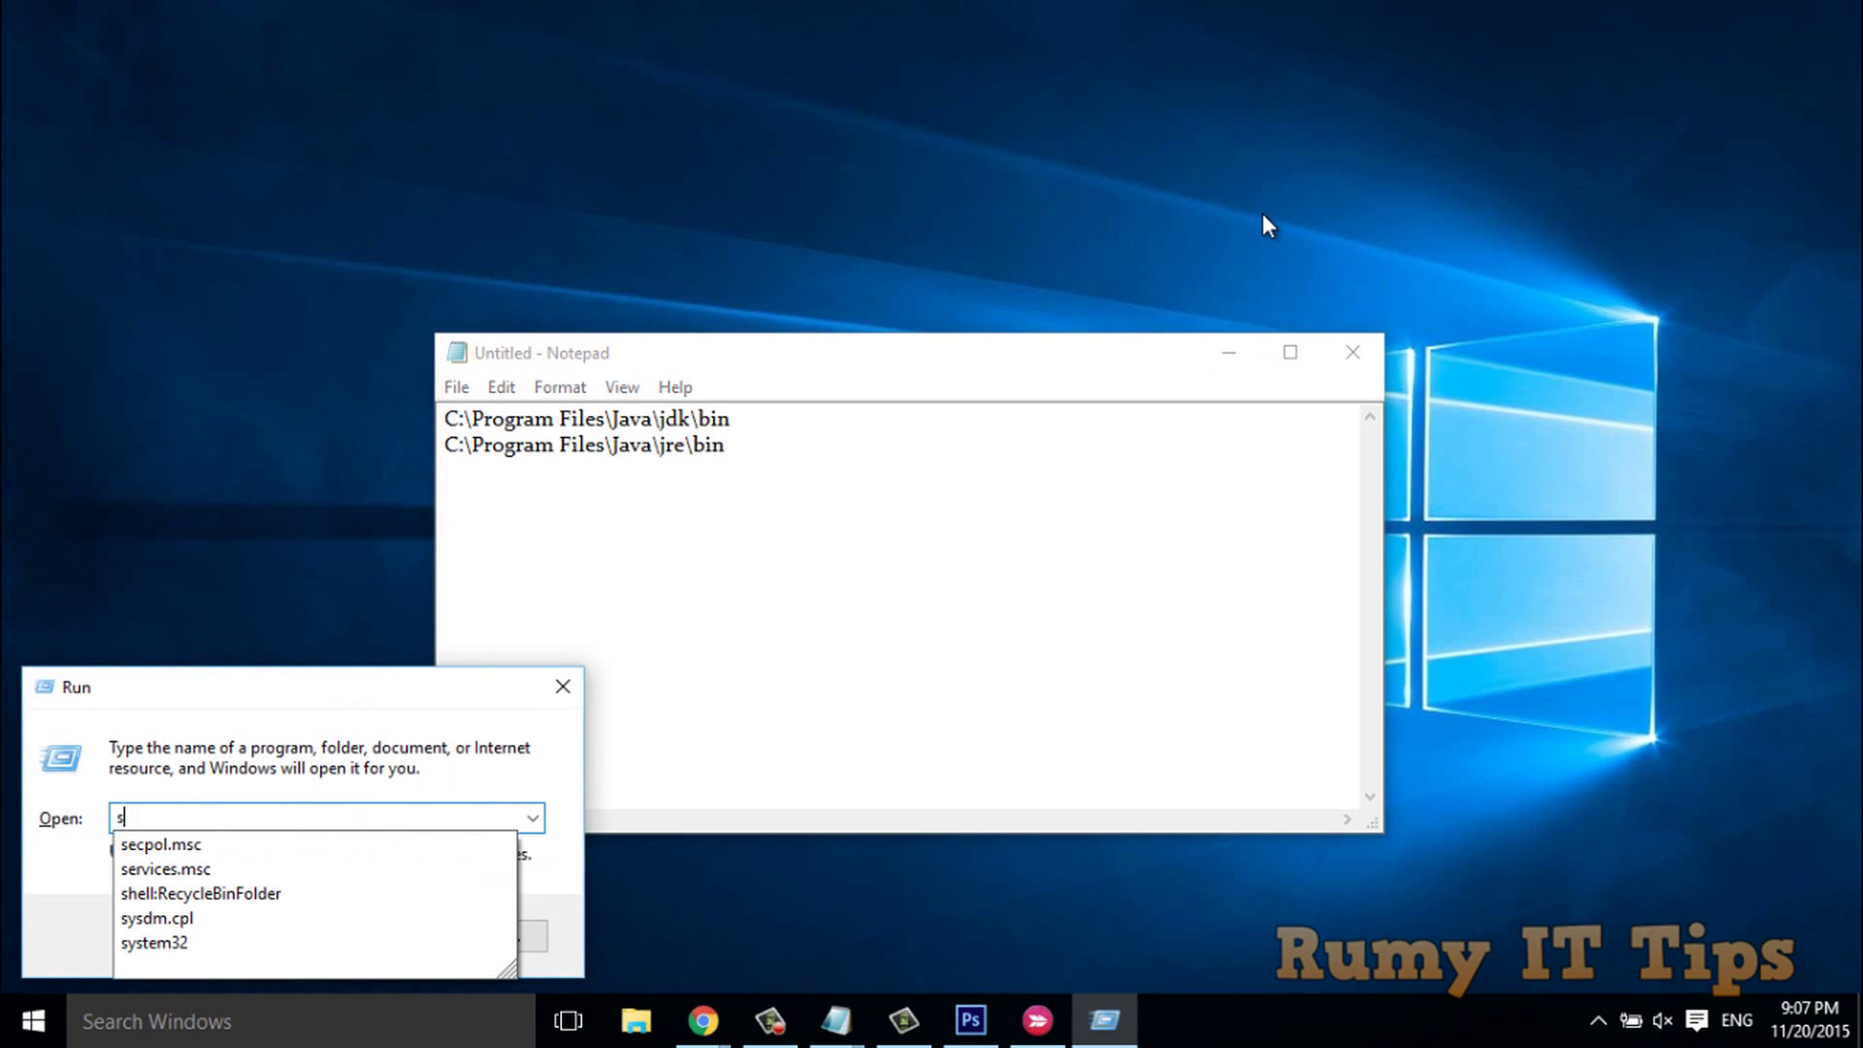
pyautogui.write('ys')
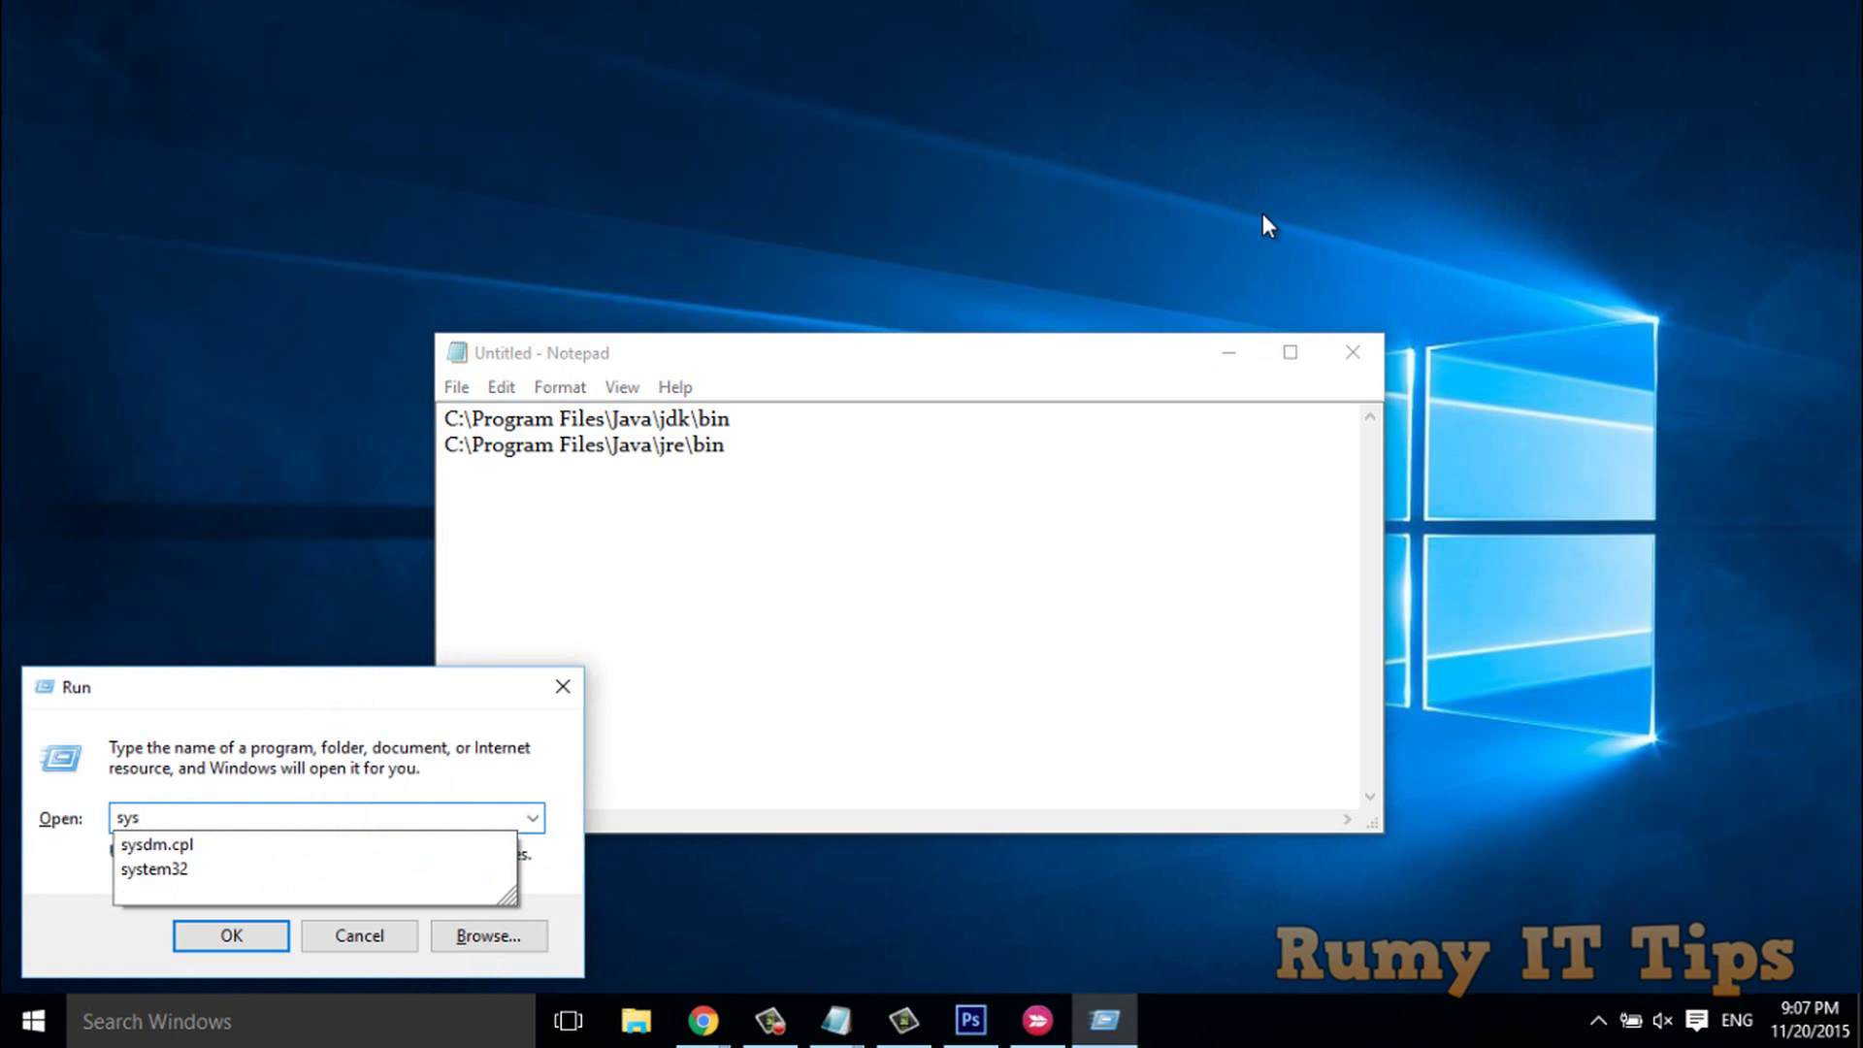
pyautogui.write('dm')
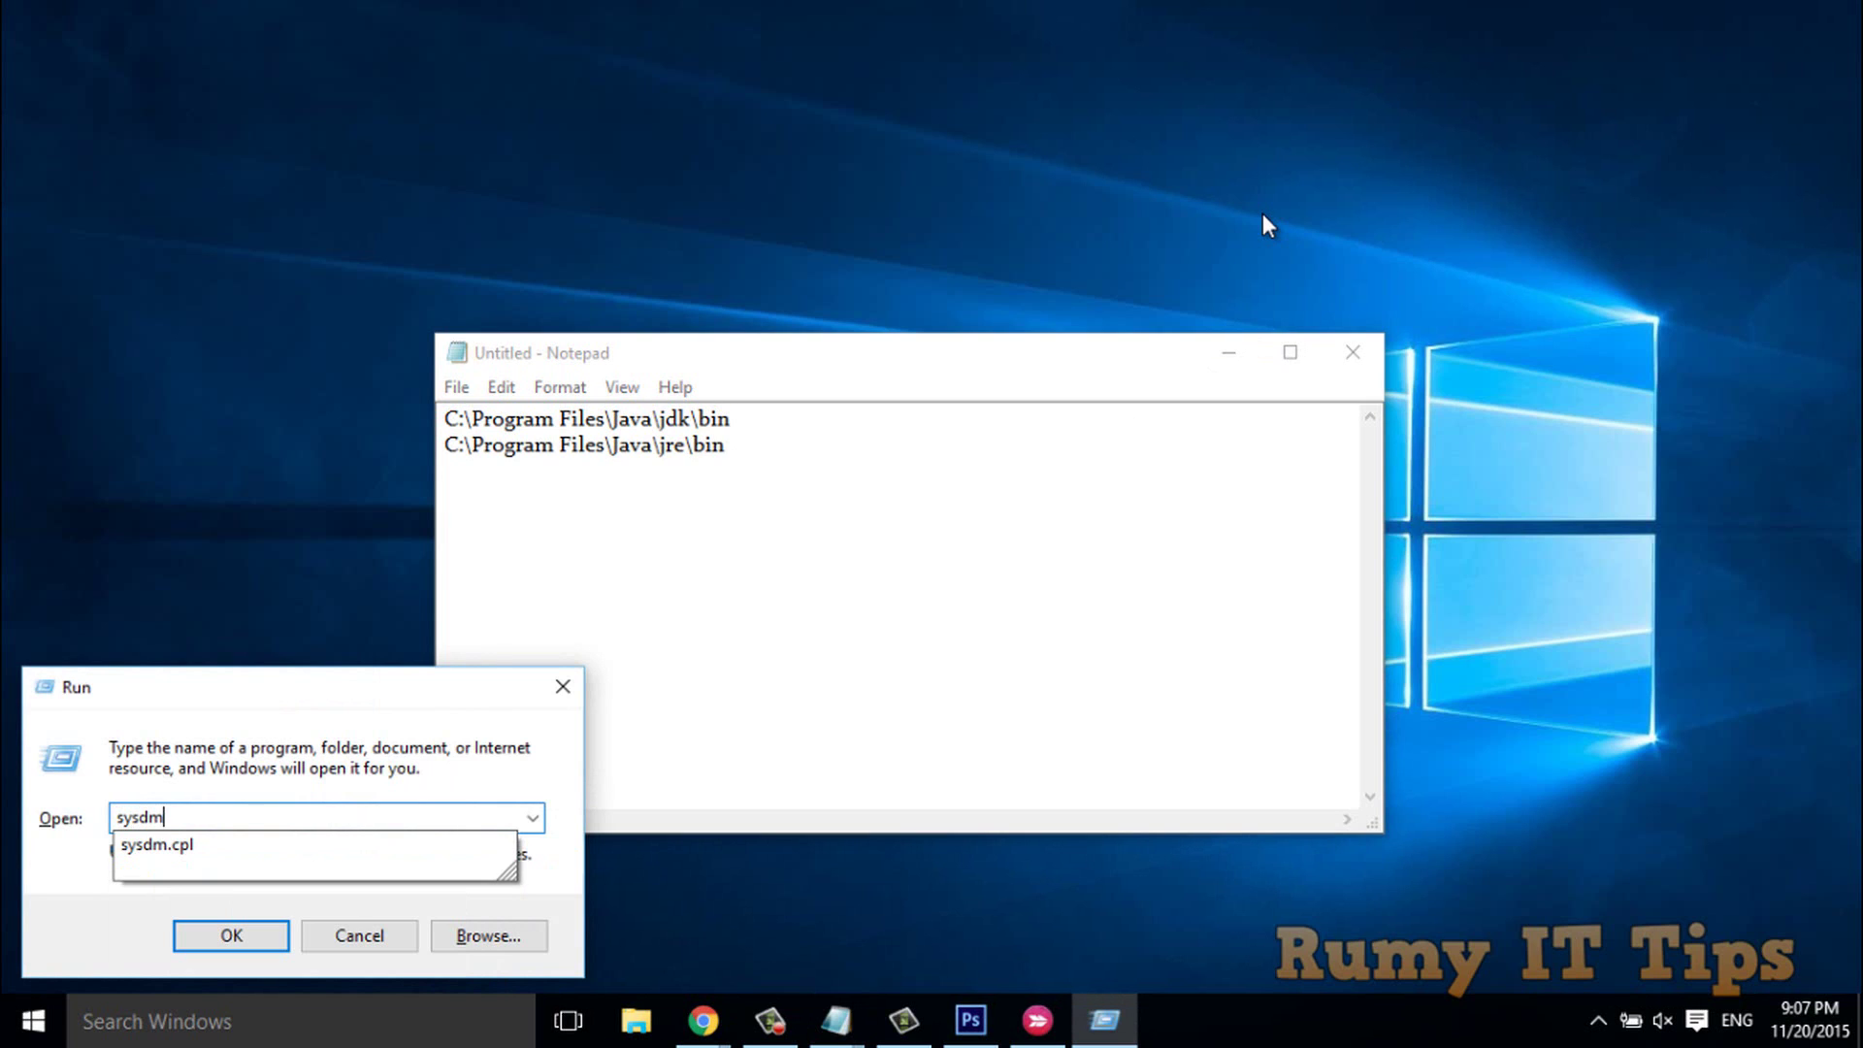
pyautogui.write('.cpl')
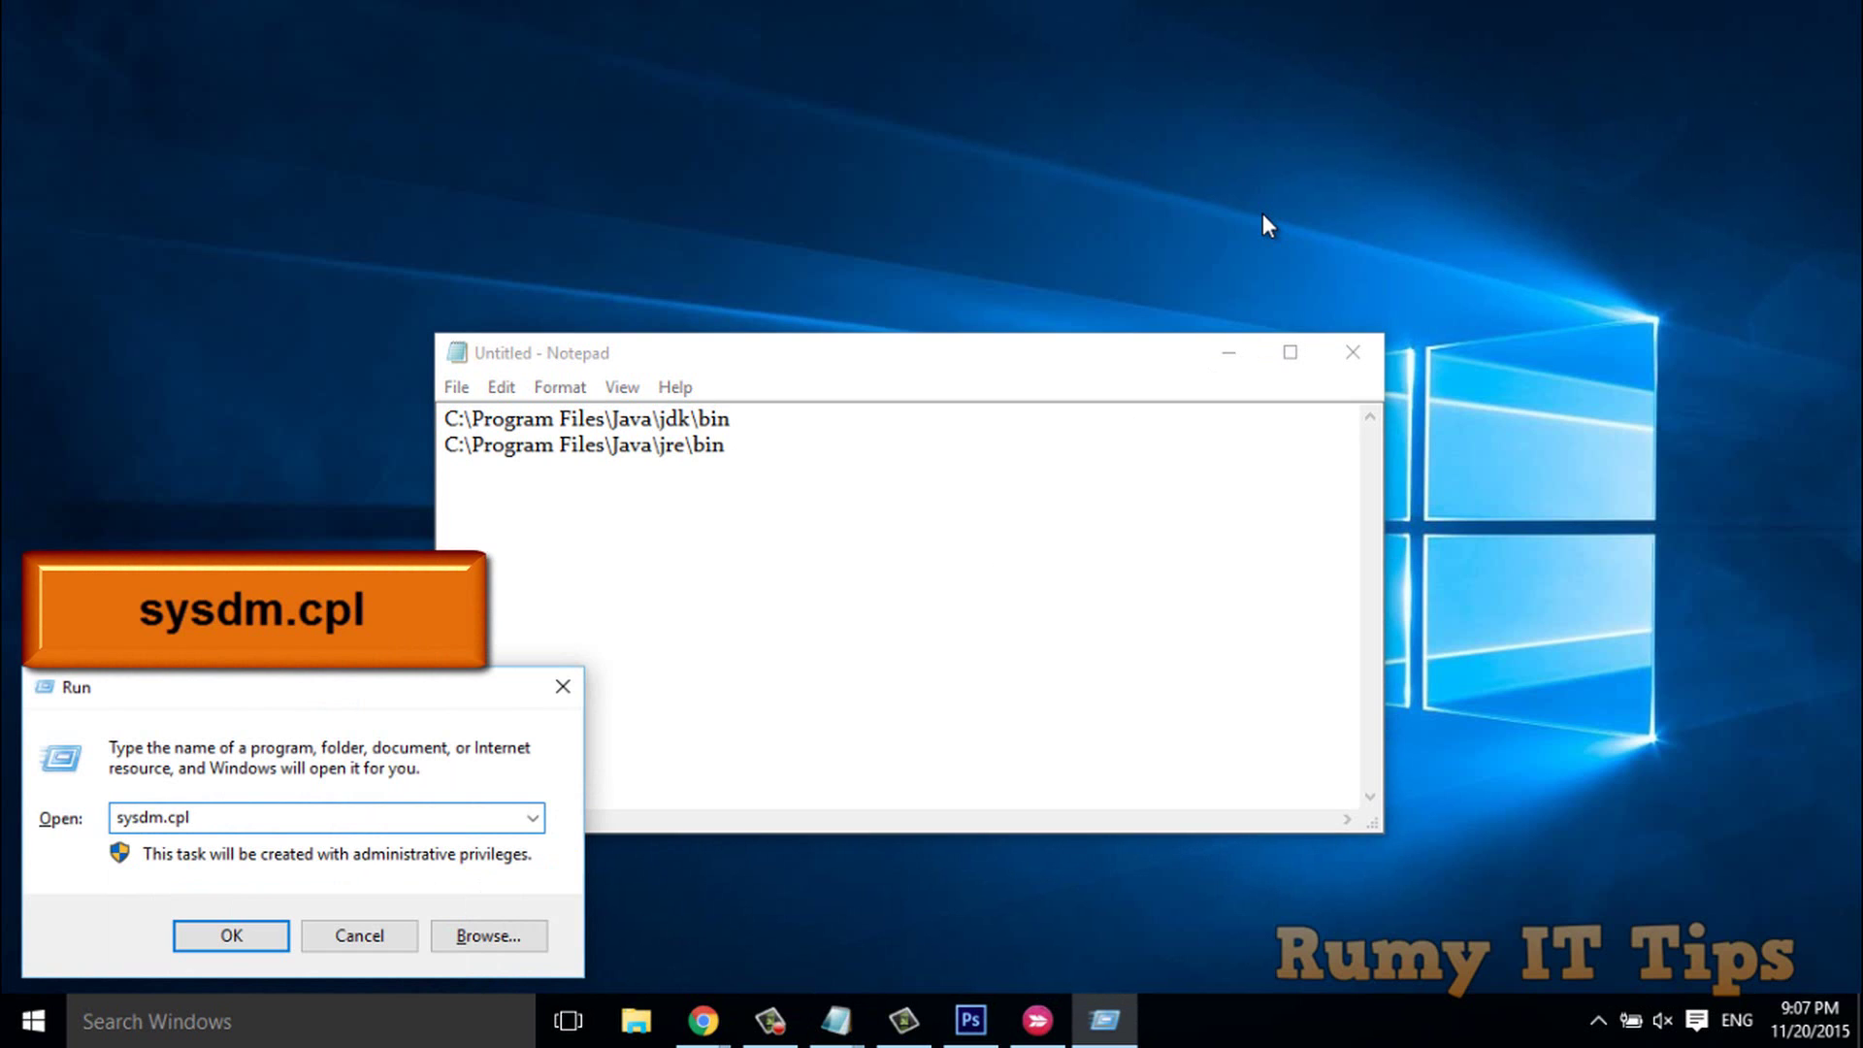
pyautogui.click(1228, 351)
pyautogui.click(231, 934)
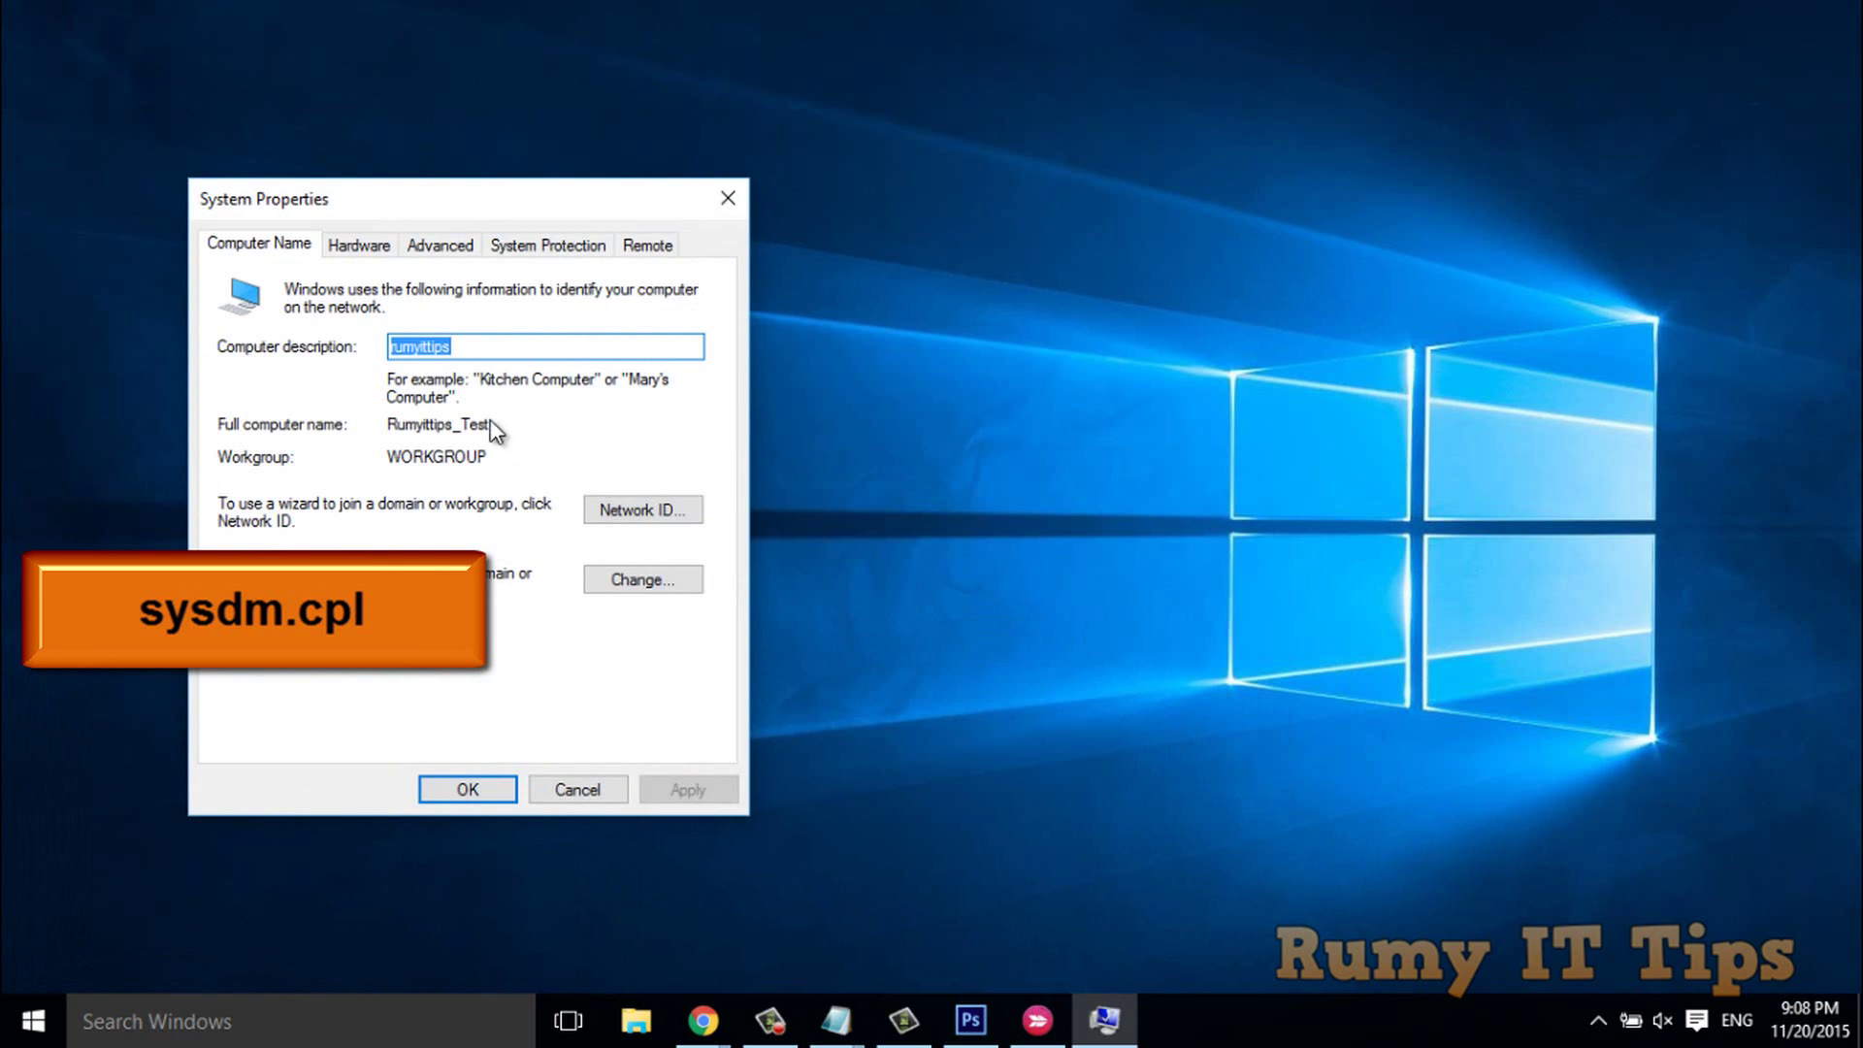
pyautogui.moveTo(375, 201); pyautogui.dragTo(634, 157)
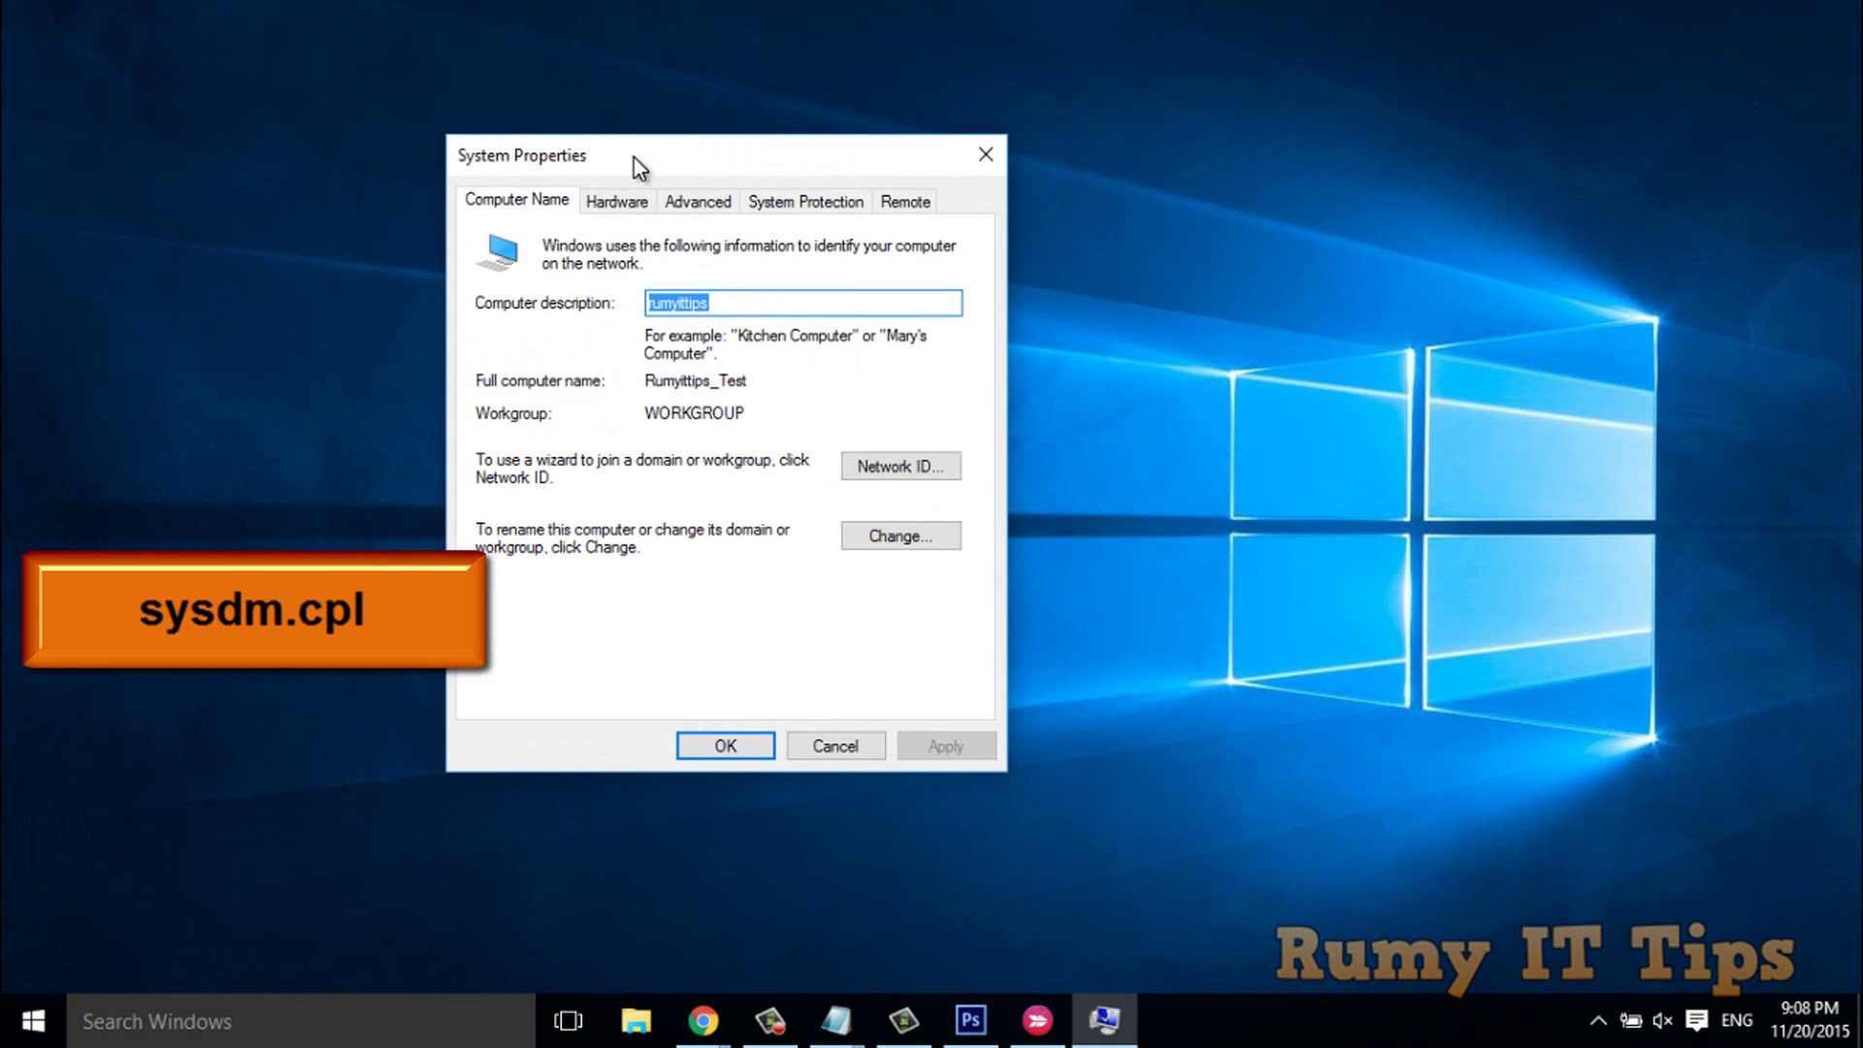
pyautogui.click(689, 202)
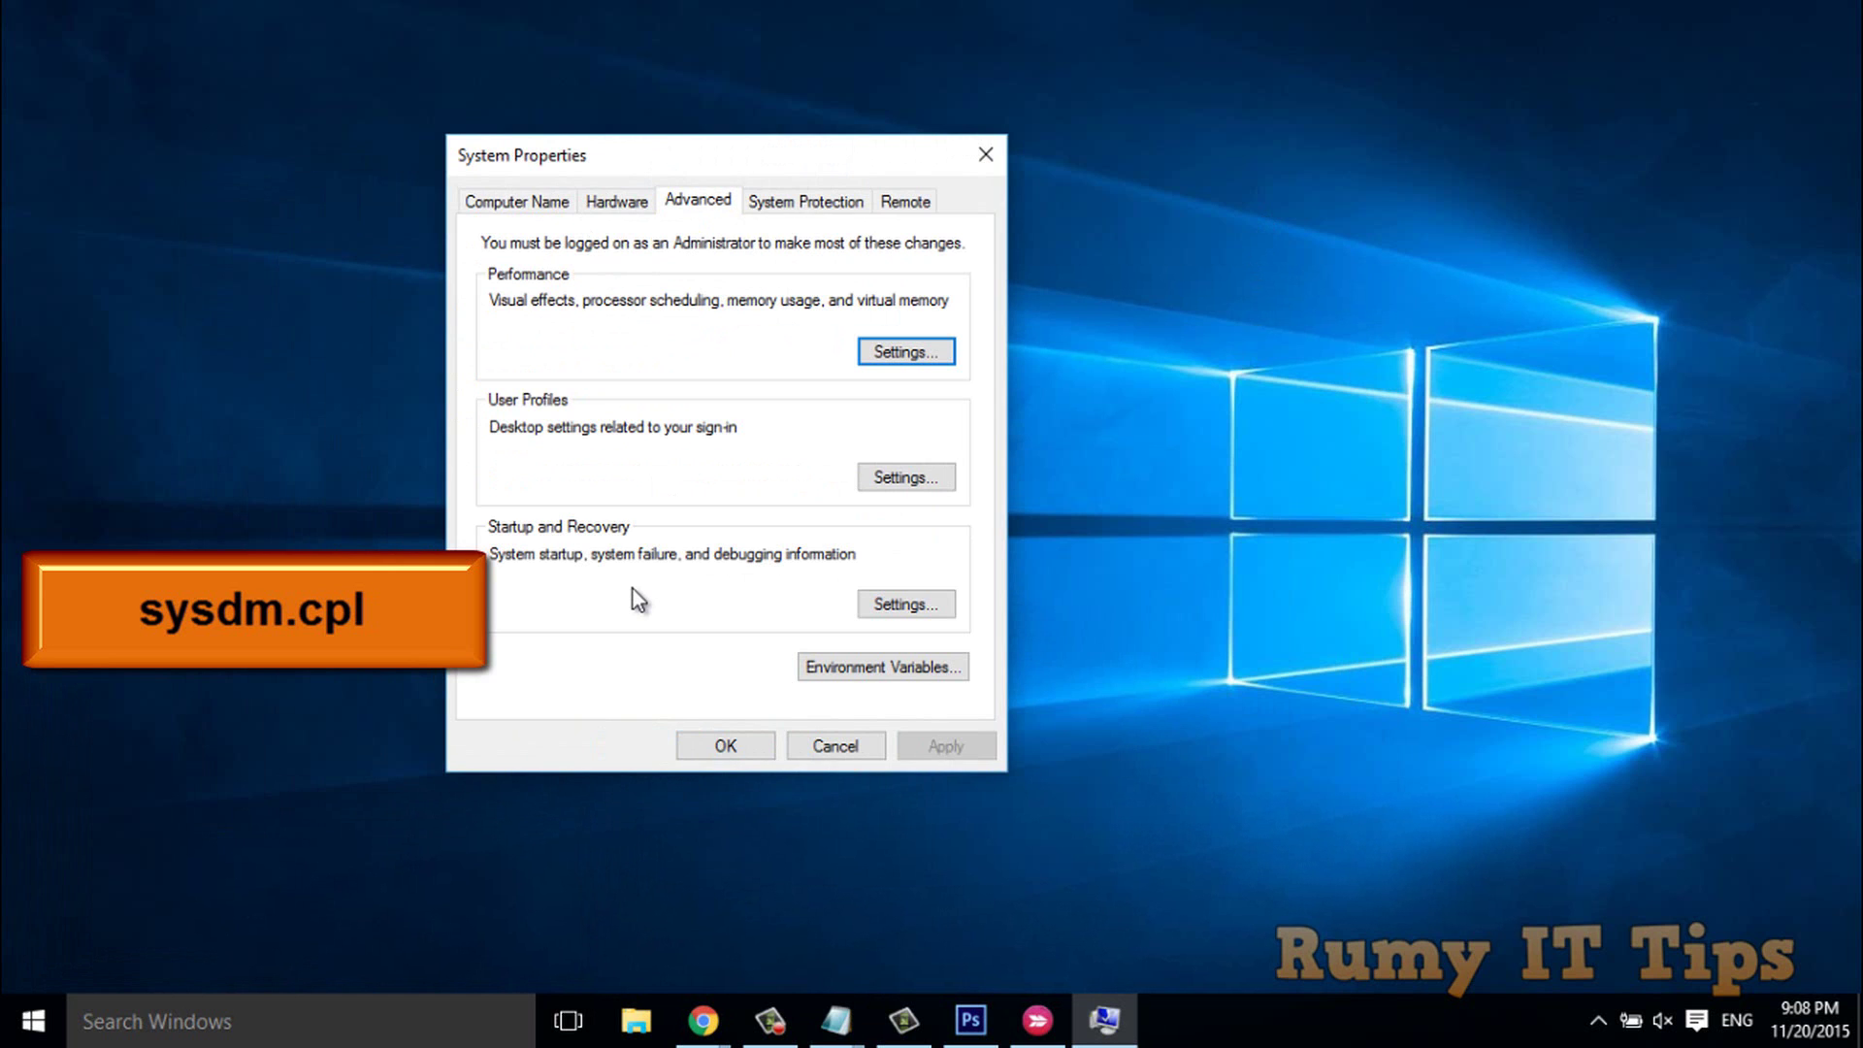
pyautogui.click(929, 669)
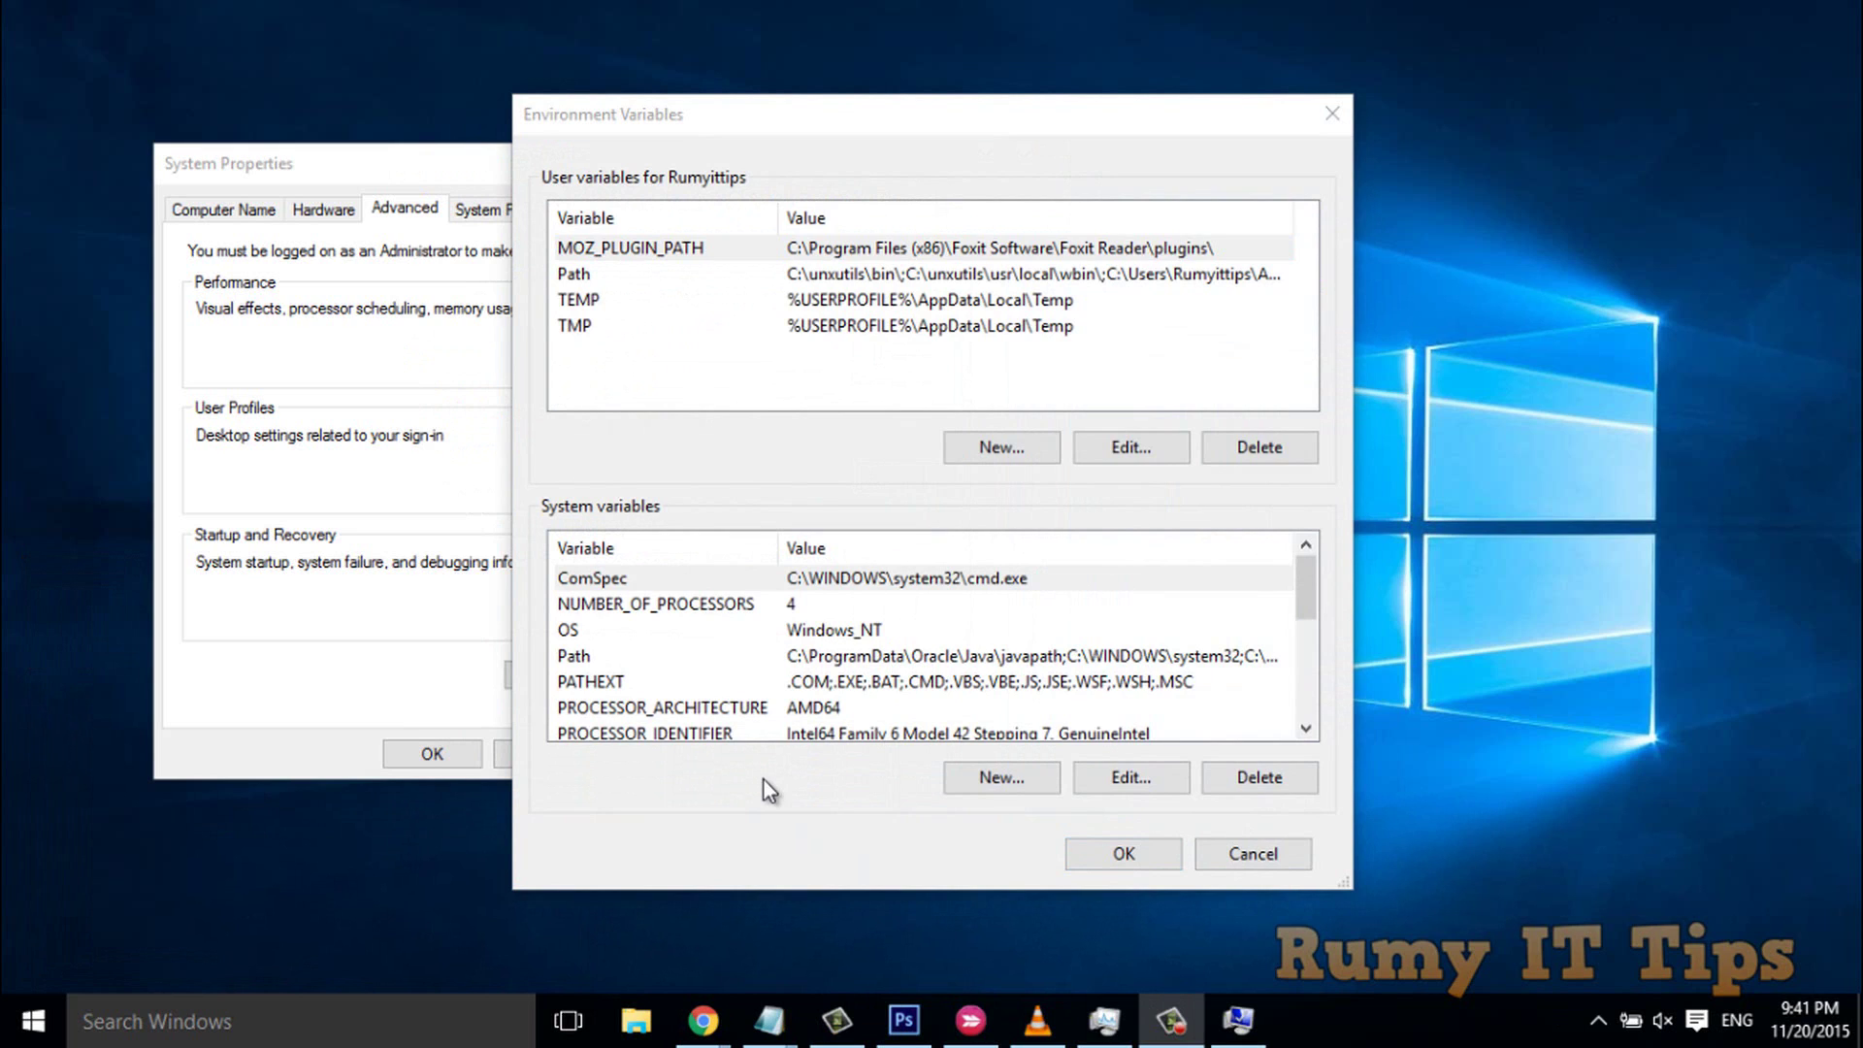
# Step: Open the system Path variable in the single-line Edit text view
pyautogui.click(826, 657)
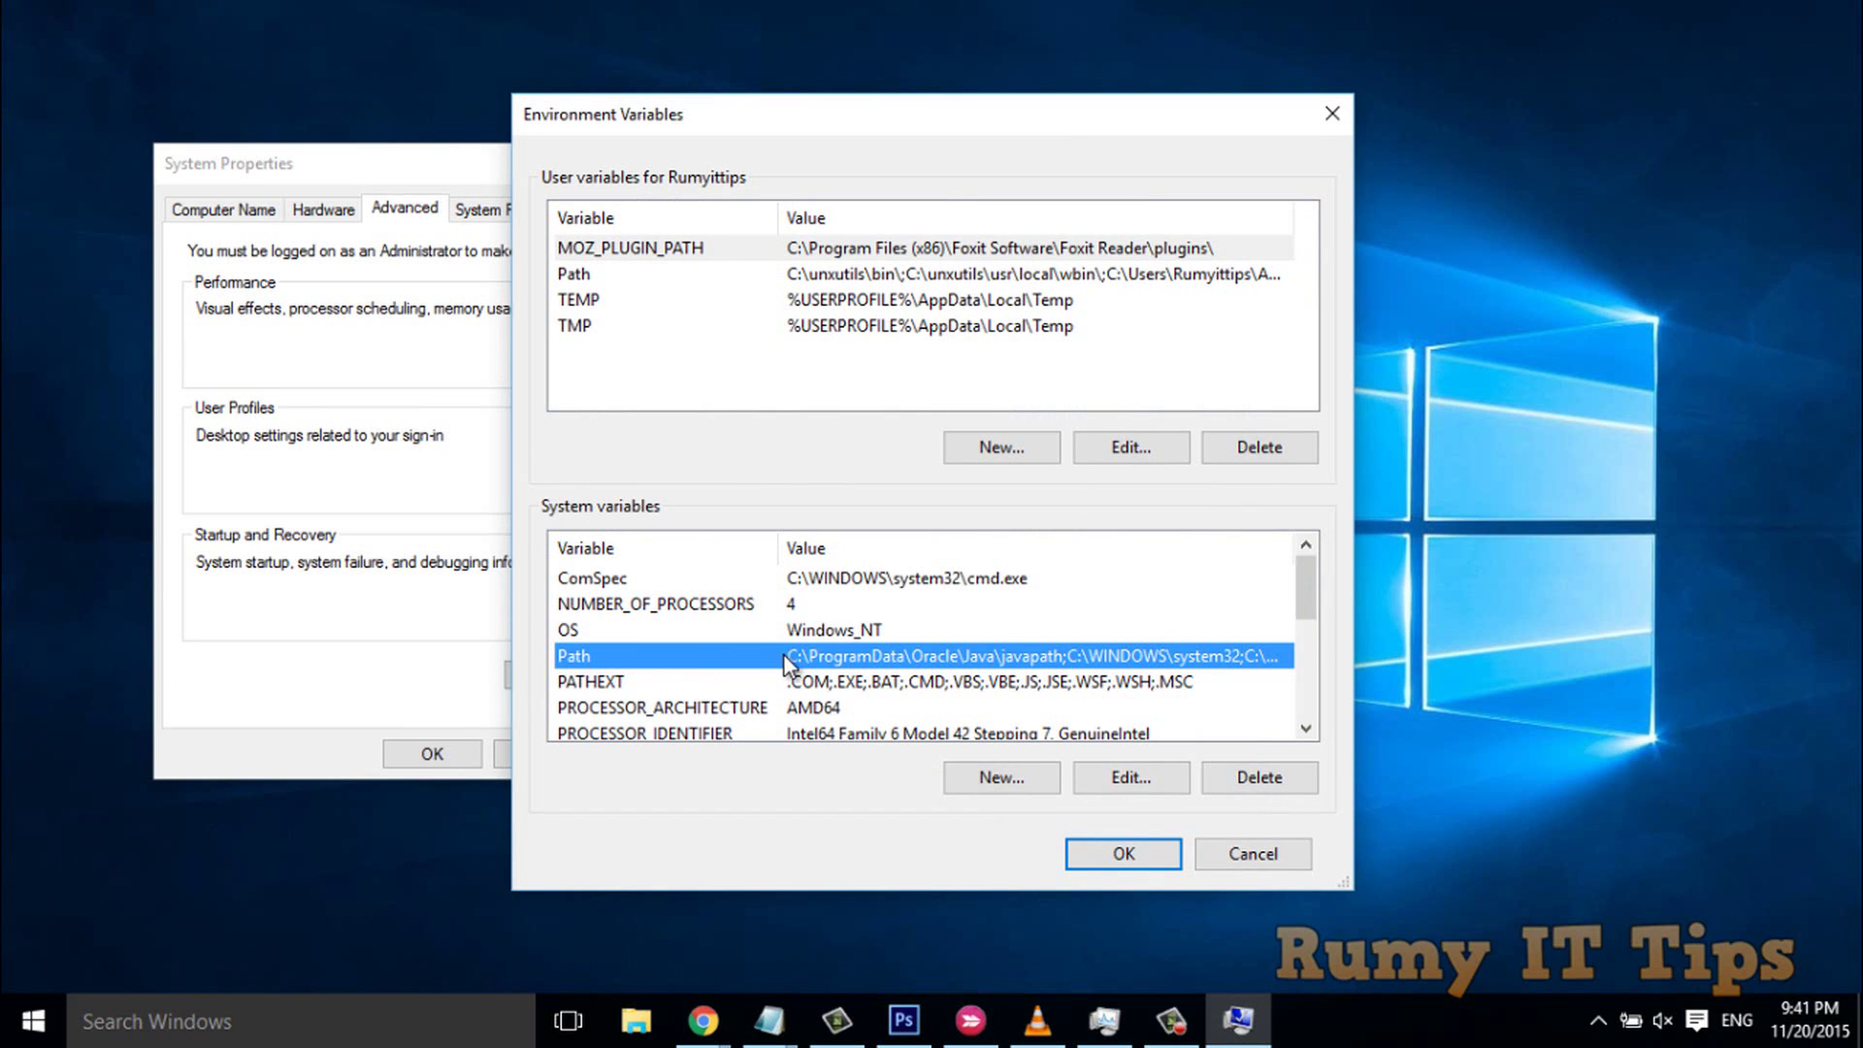
pyautogui.doubleClick(784, 656)
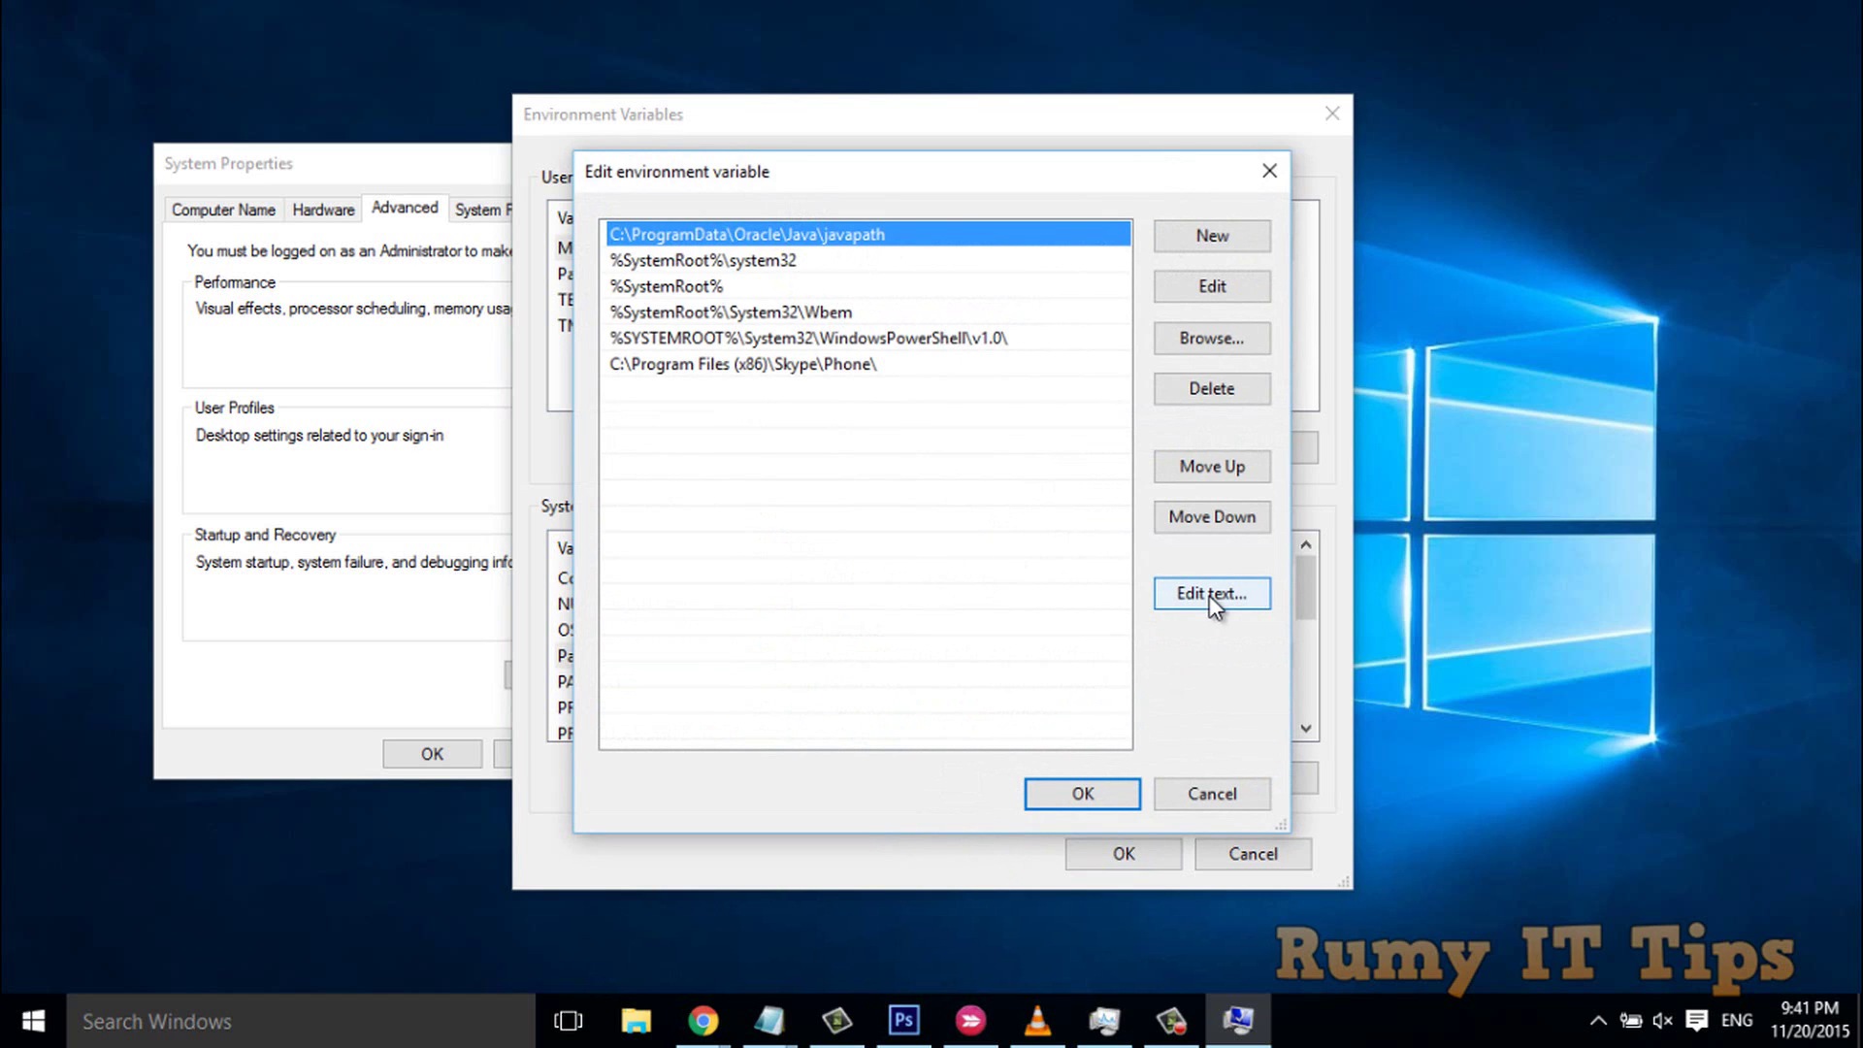
pyautogui.click(1247, 589)
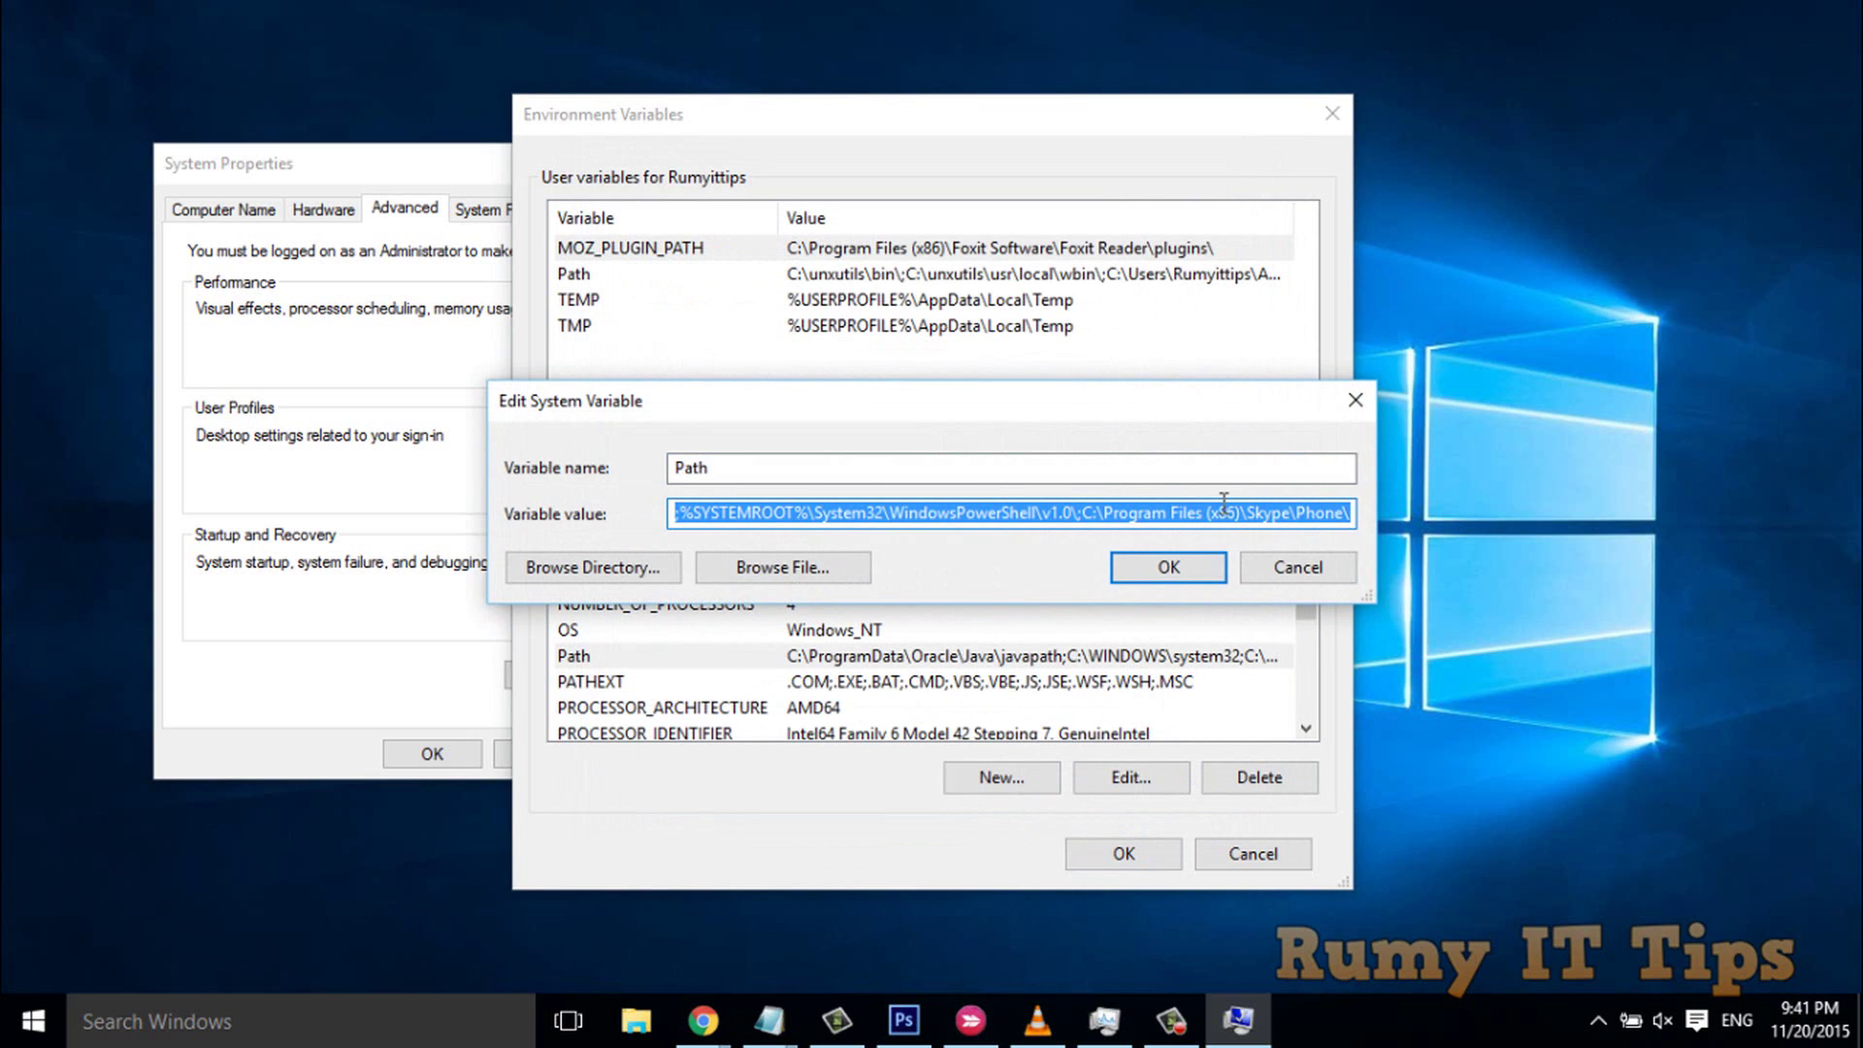
# Step: Append C:\Program Files\Java\jdk\bin from Notepad to the Path value, followed by a semicolon
pyautogui.click(1349, 514)
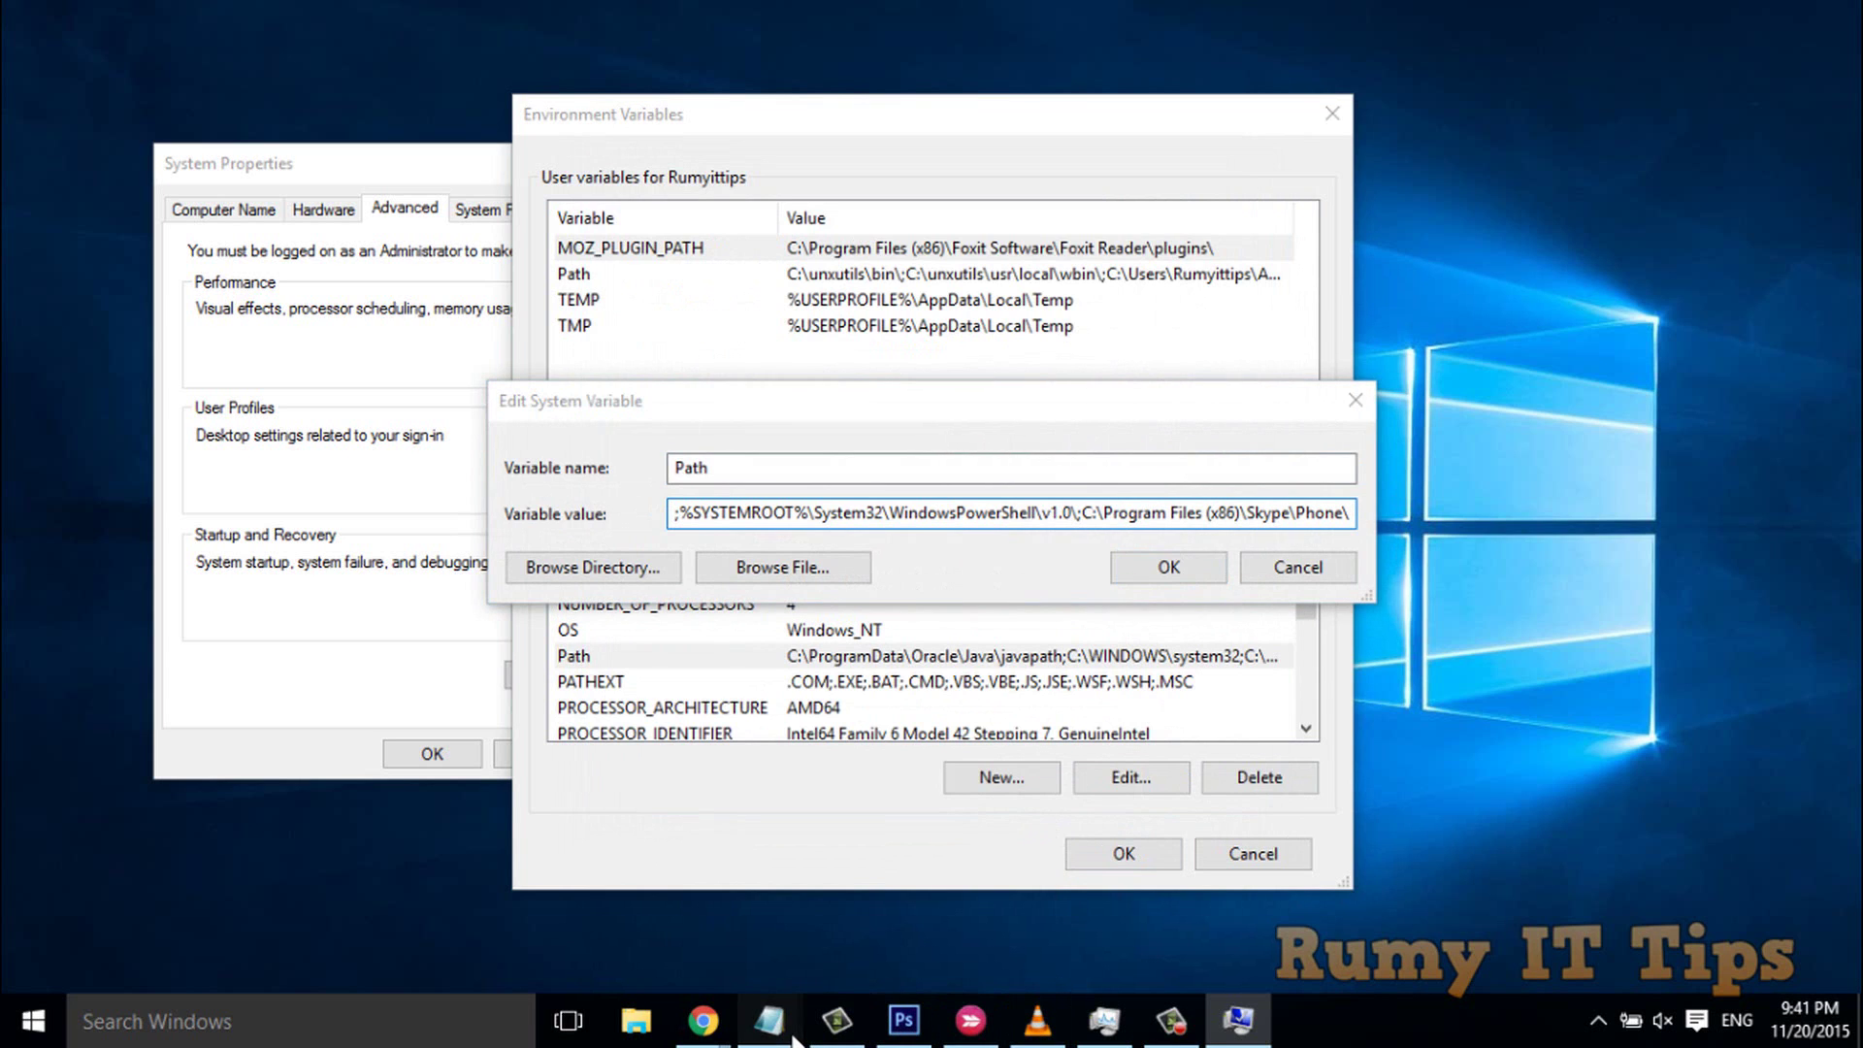
pyautogui.moveTo(768, 1018)
pyautogui.click(863, 960)
pyautogui.click(978, 603)
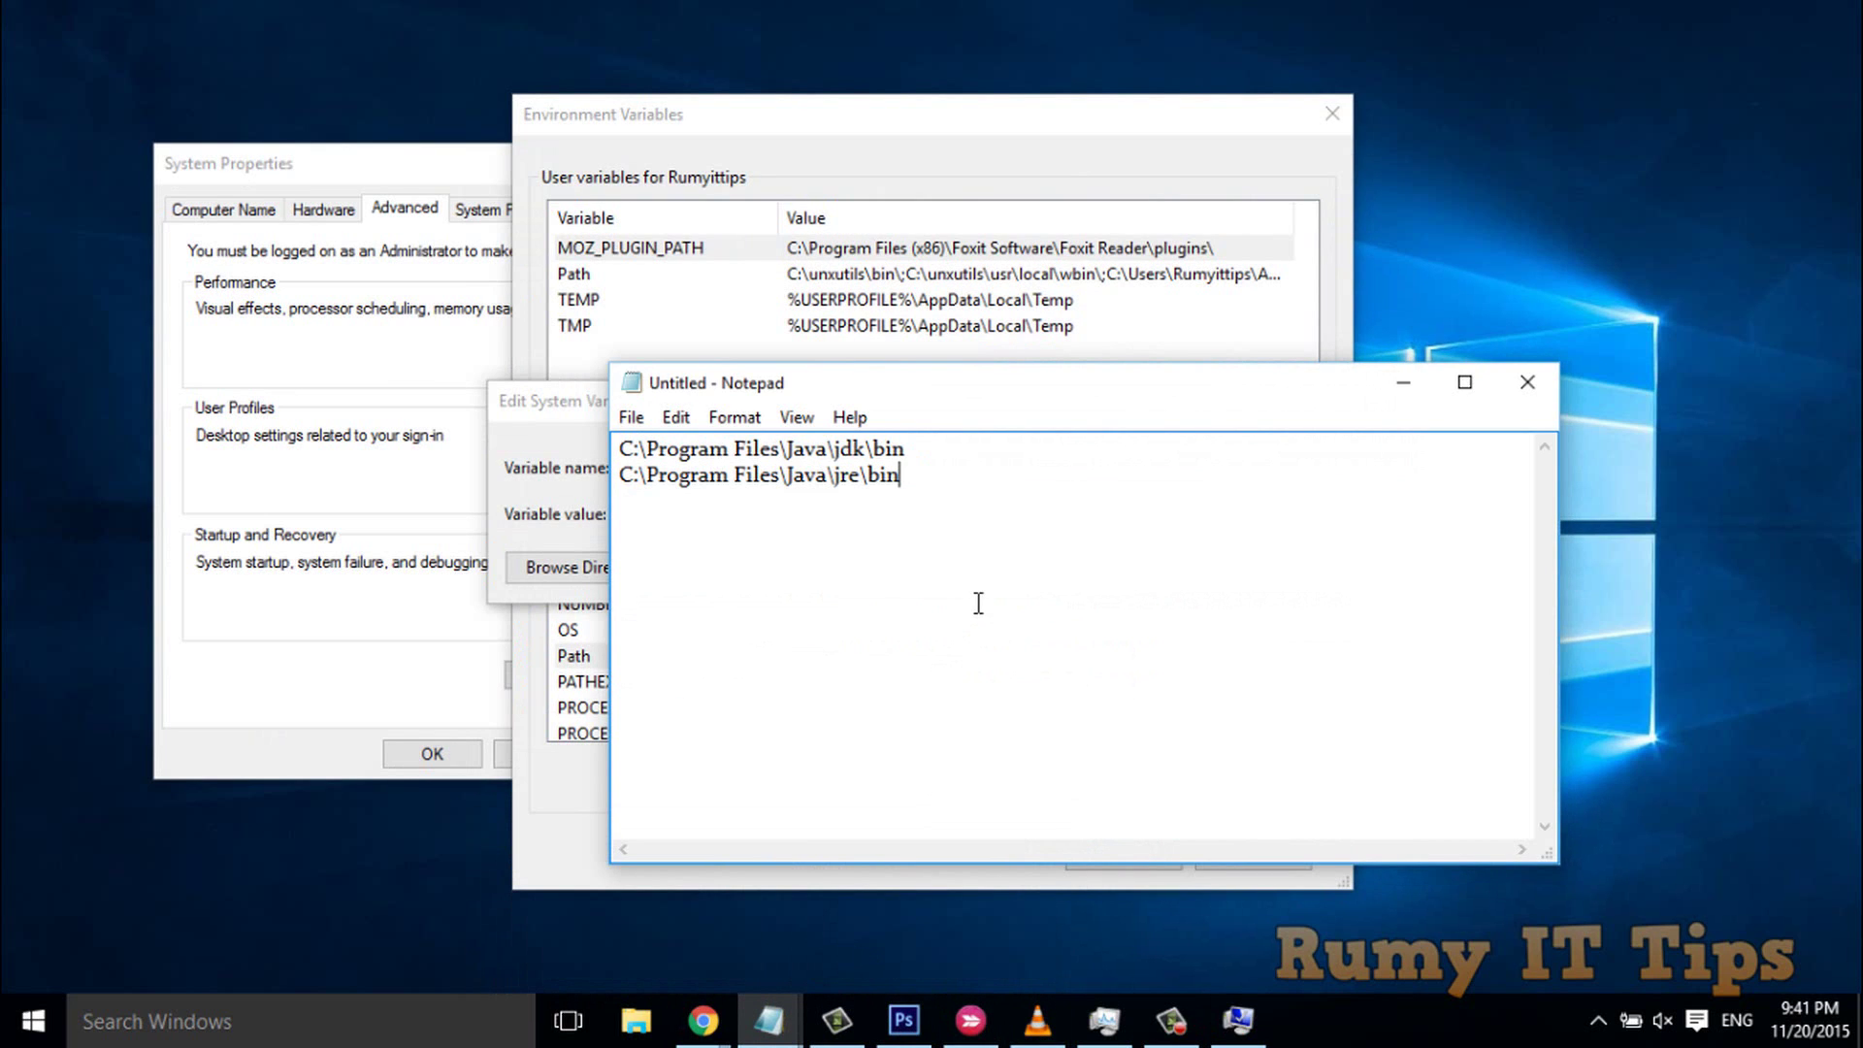
pyautogui.moveTo(920, 448); pyautogui.dragTo(624, 454)
pyautogui.hotkey('ctrl', 'c')
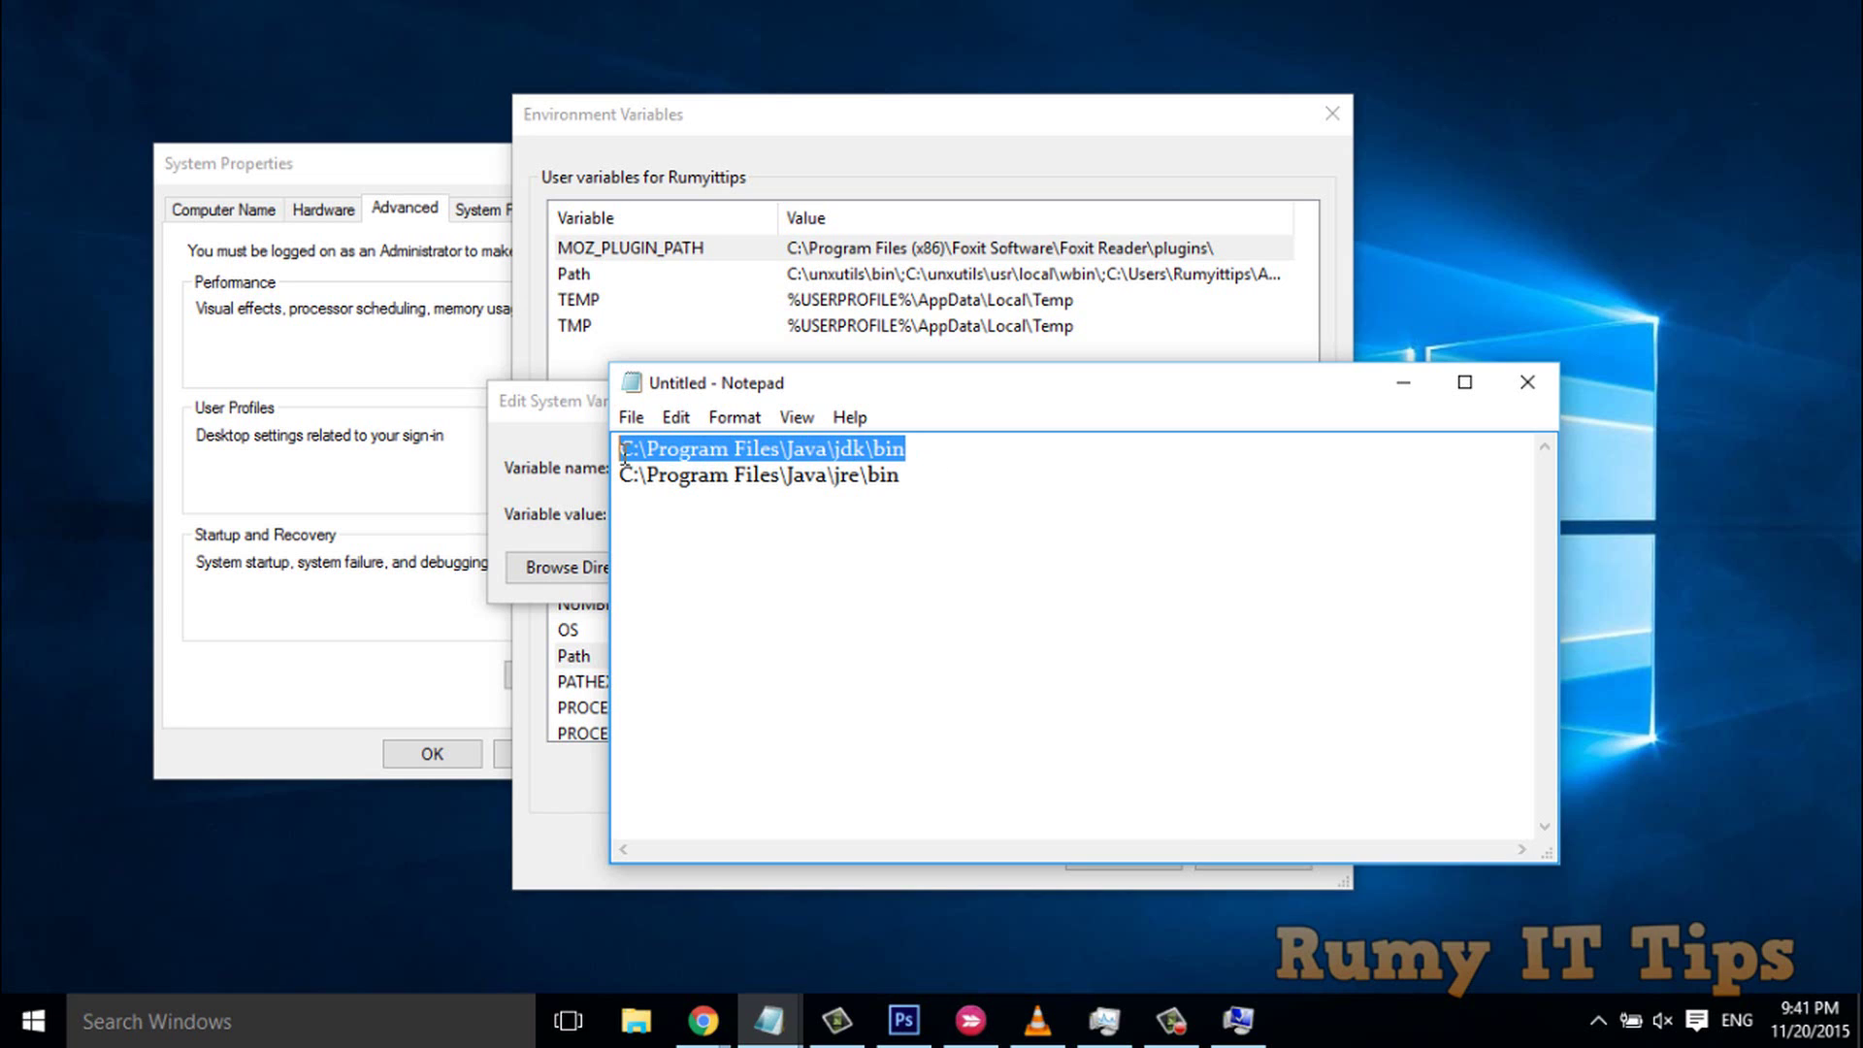
pyautogui.click(1402, 382)
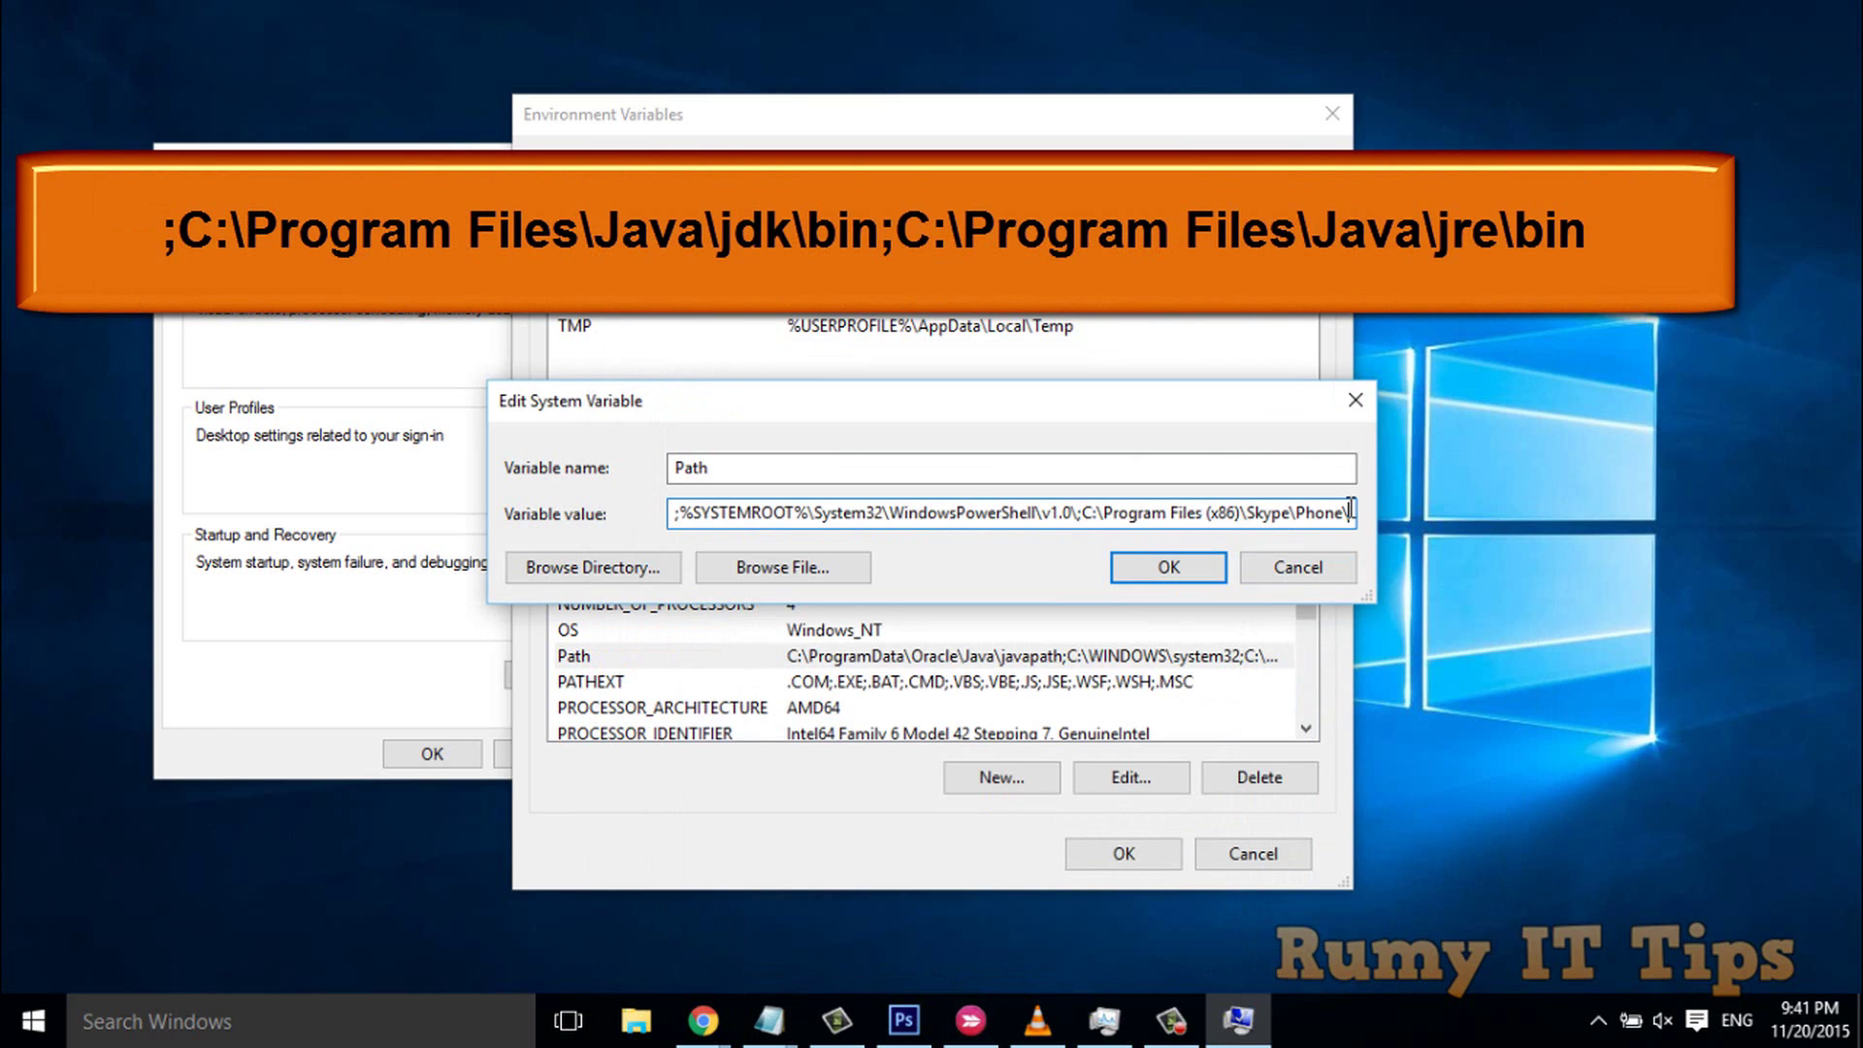
pyautogui.click(1350, 506)
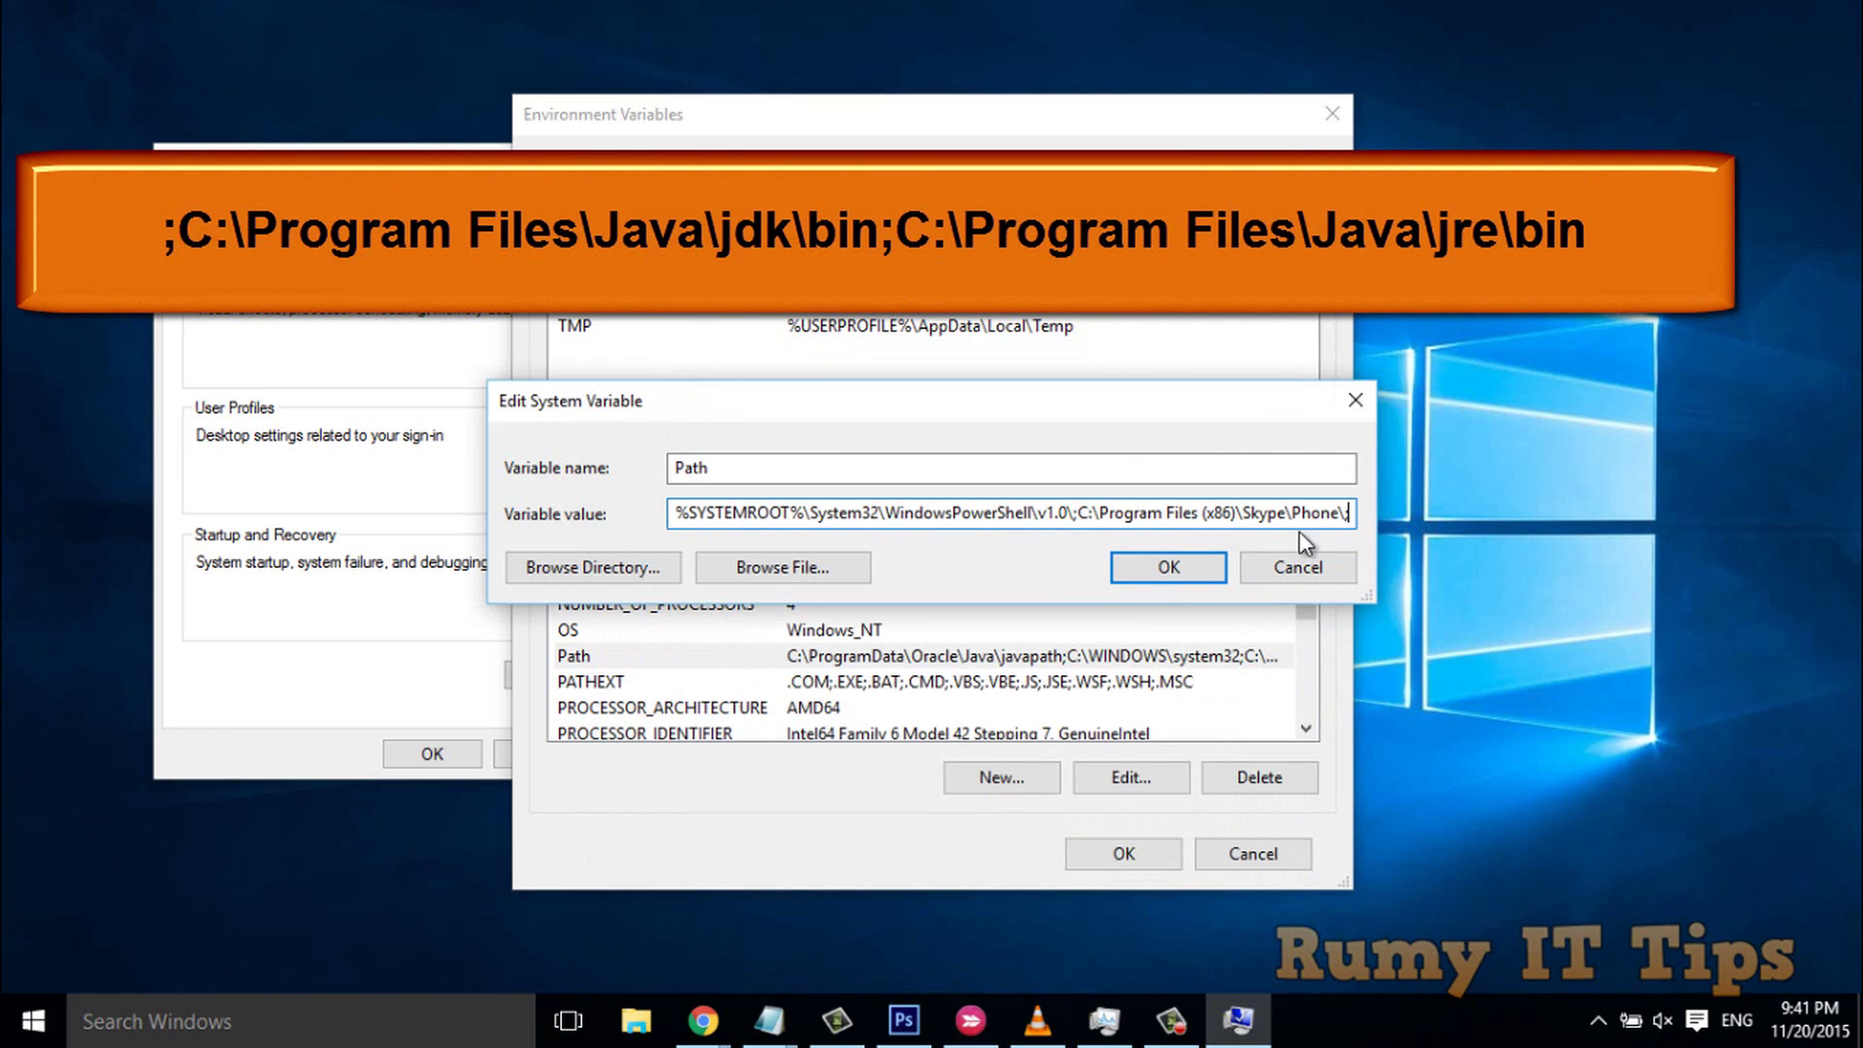
pyautogui.hotkey('ctrl', 'v')
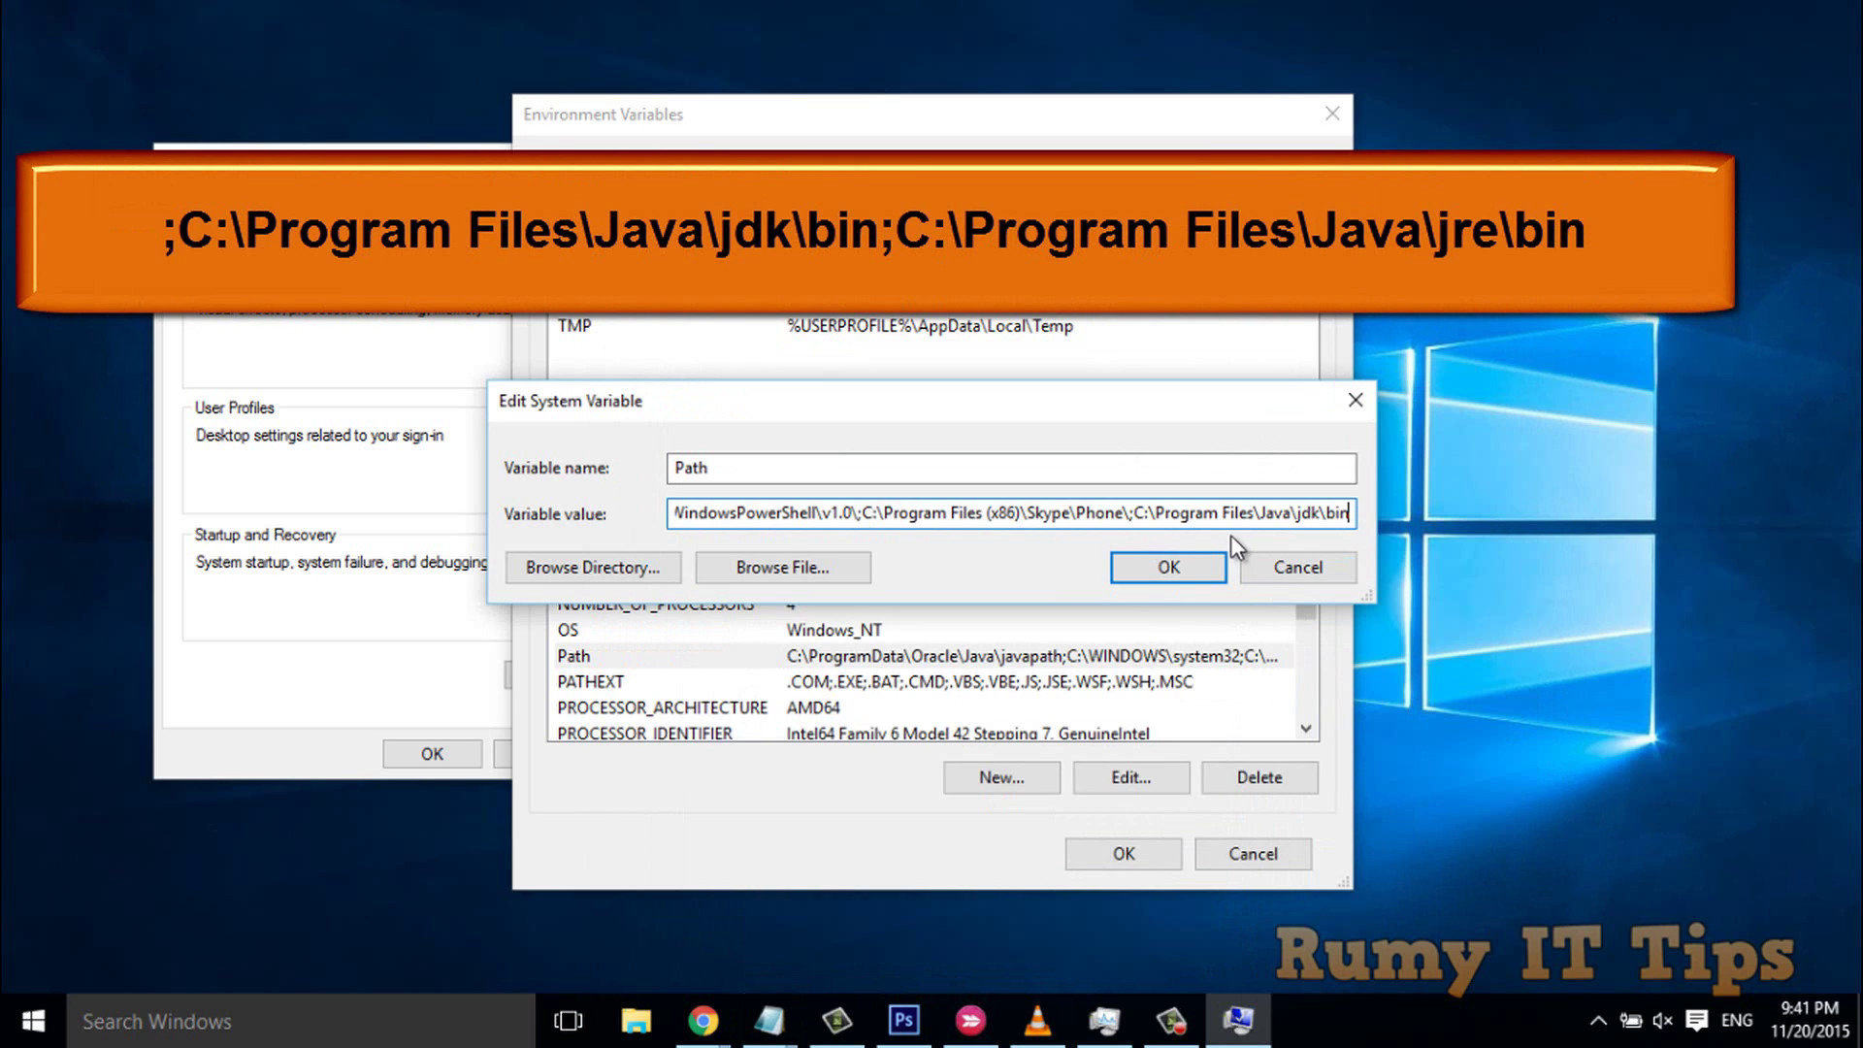
pyautogui.write(';')
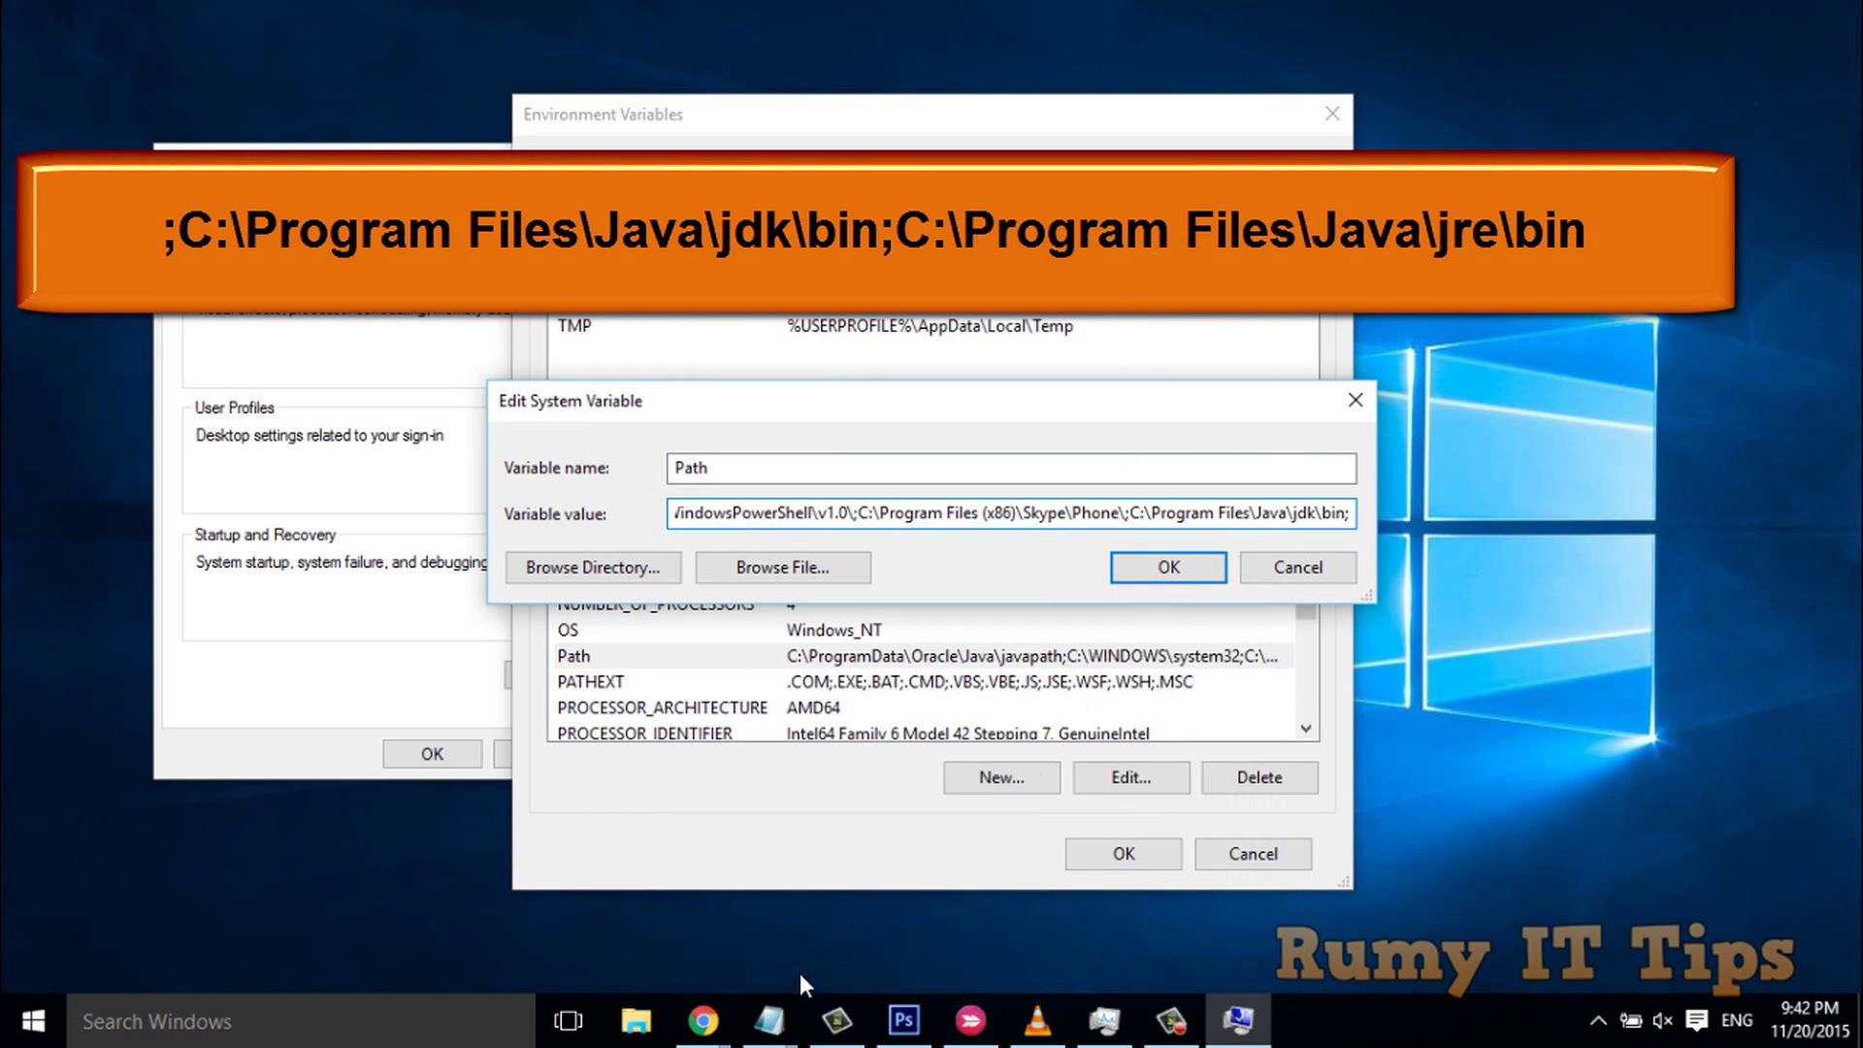
# Step: Copy the C:\Program Files\Java\jre\bin line from Notepad for the end of the Path value
pyautogui.click(768, 1019)
pyautogui.click(902, 929)
pyautogui.click(914, 565)
pyautogui.moveTo(916, 478); pyautogui.dragTo(624, 475)
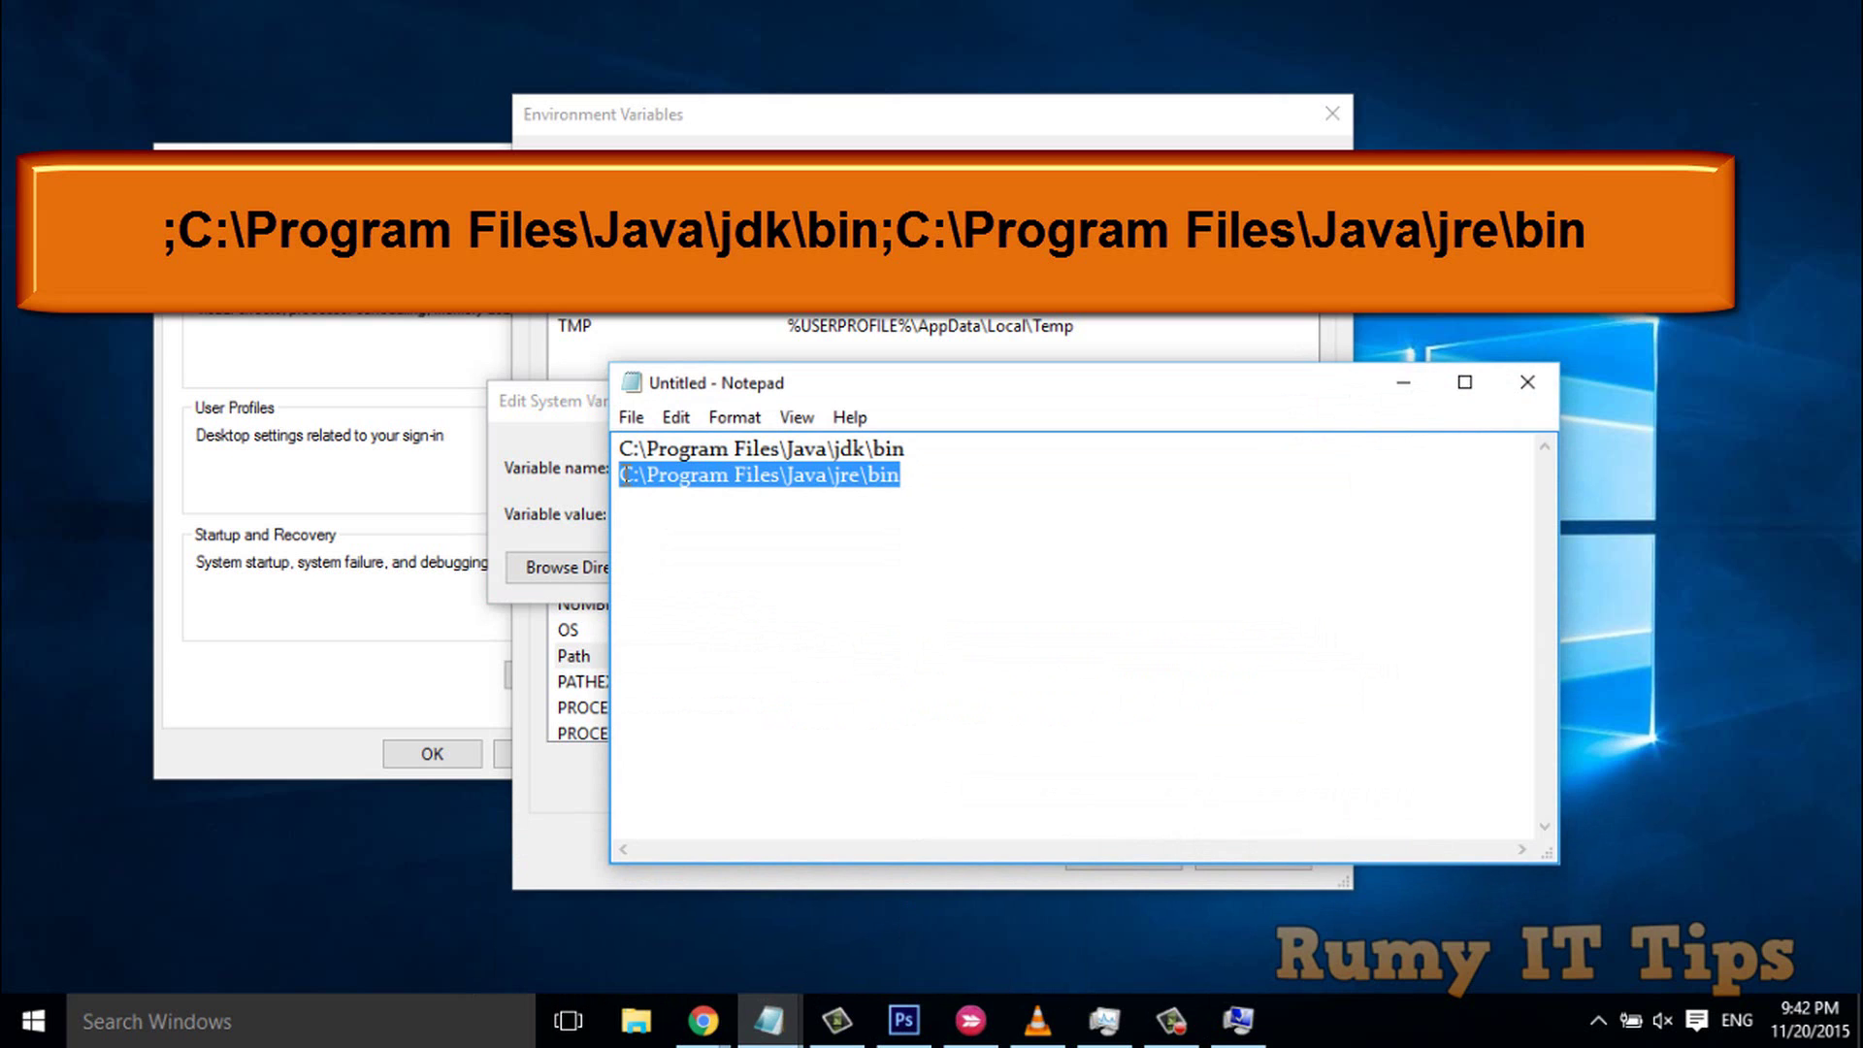
pyautogui.click(1401, 384)
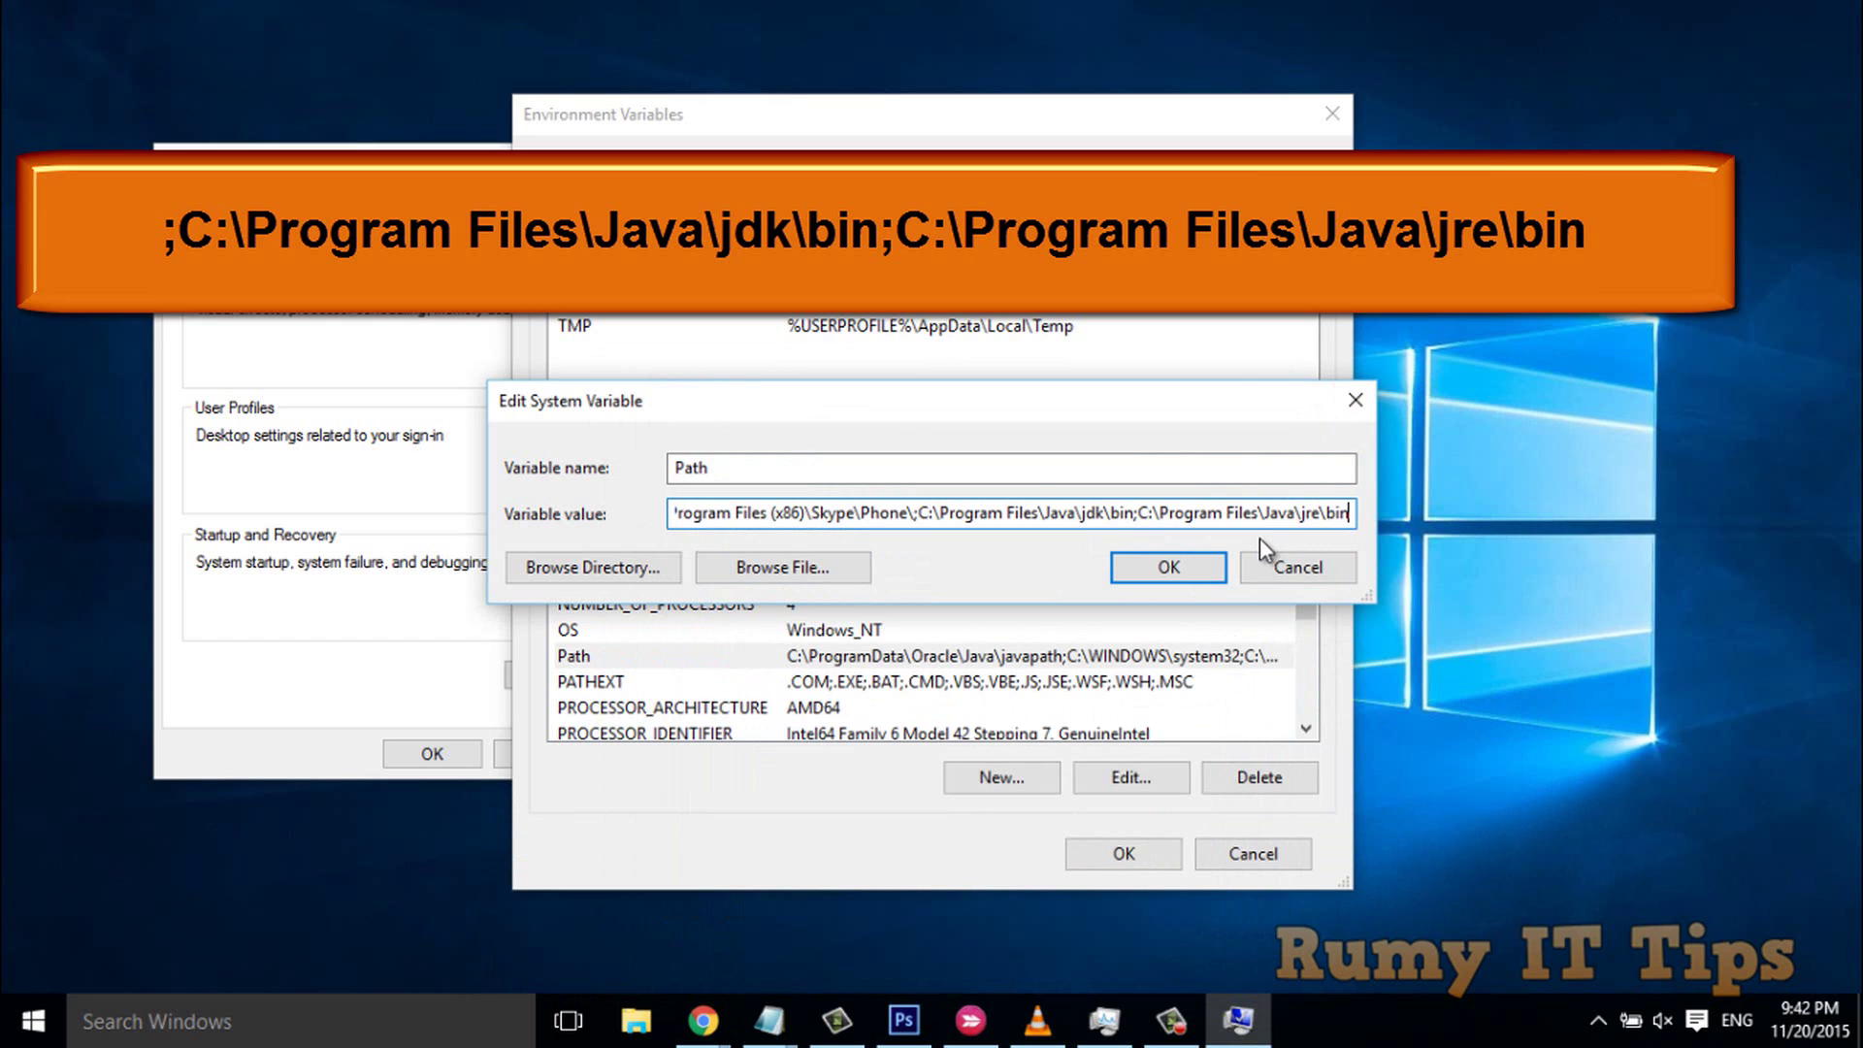
pyautogui.moveTo(829, 410); pyautogui.dragTo(1029, 341)
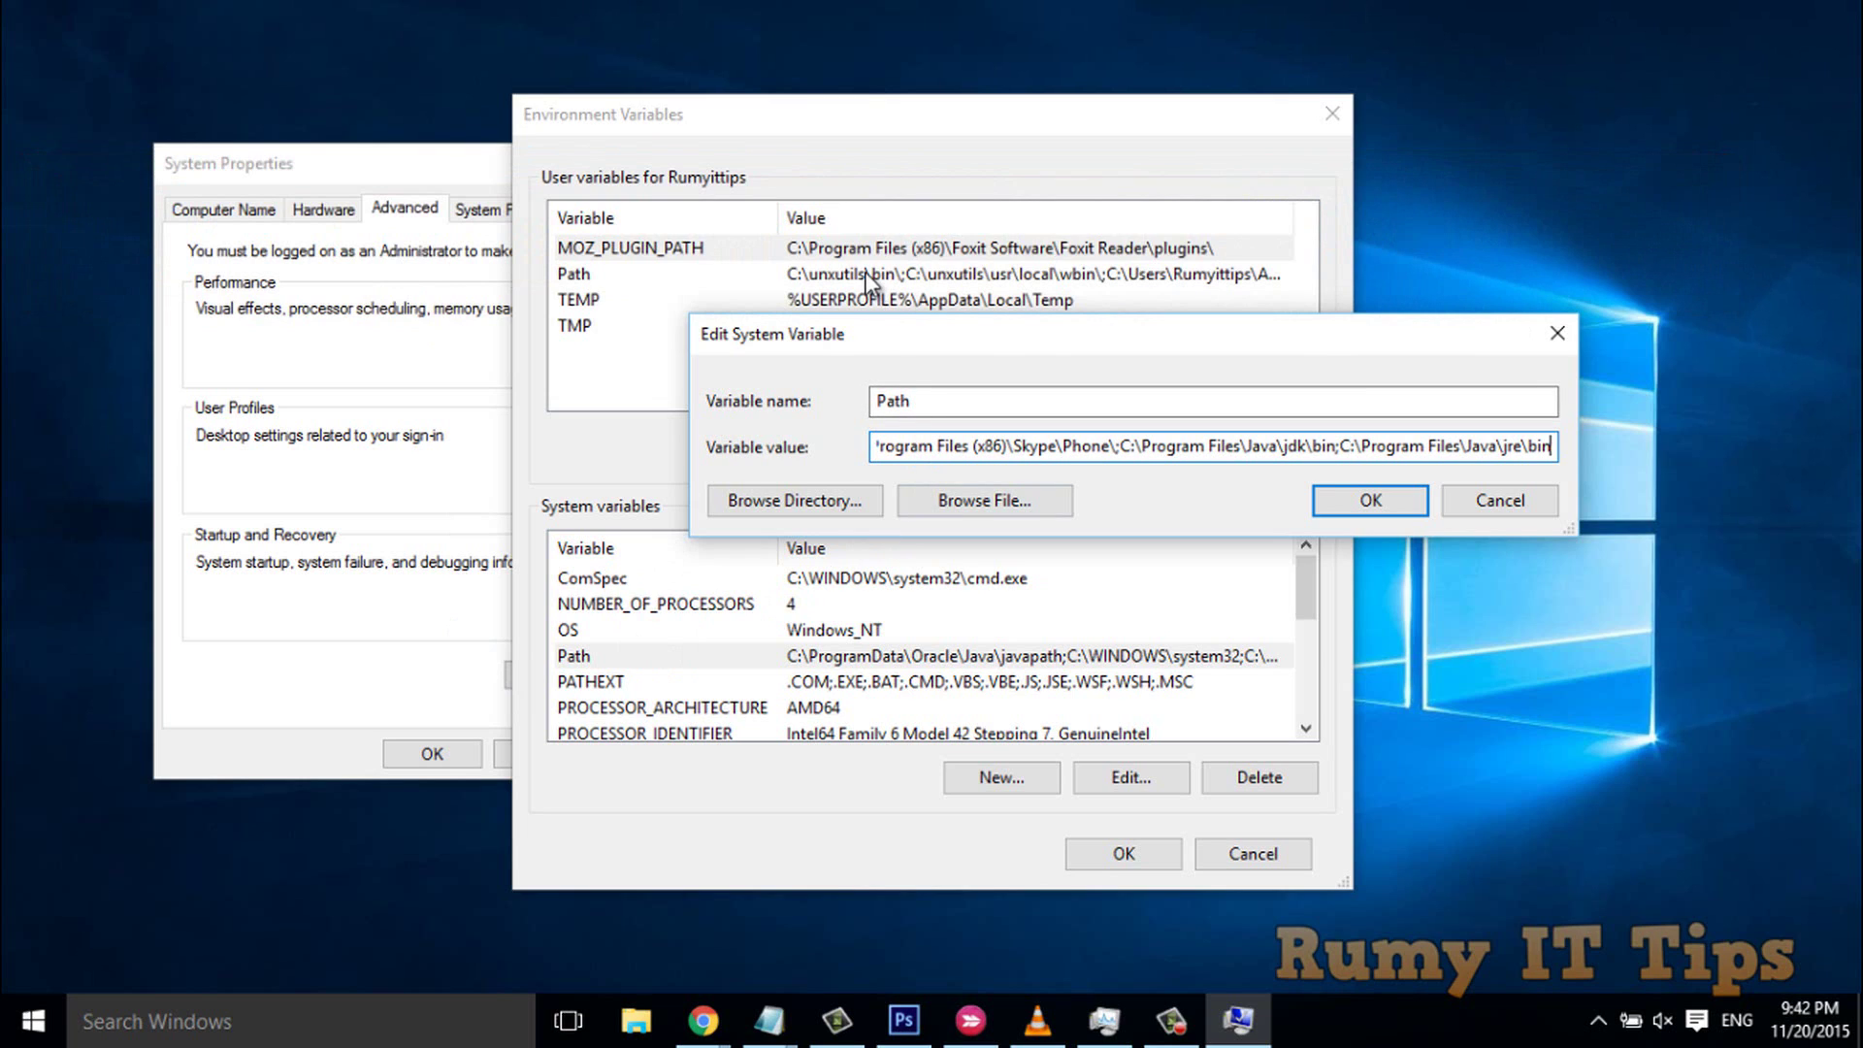
# Step: Step through the Path value to review its entries, ending at the end
pyautogui.press('Left')
pyautogui.press('Left')
pyautogui.press('Left')
pyautogui.press('Left')
pyautogui.press('Left')
pyautogui.press('Left')
pyautogui.press('Left')
pyautogui.press('Left')
pyautogui.press('Left')
pyautogui.press('Left')
pyautogui.press('Left')
pyautogui.press('Left')
pyautogui.press('Left')
pyautogui.press('Left')
pyautogui.press('Left')
pyautogui.press('Left')
pyautogui.press('Left')
pyautogui.press('Left')
pyautogui.press('Left')
pyautogui.press('Left')
pyautogui.press('Left')
pyautogui.press('Left')
pyautogui.press('Left')
pyautogui.press('Left')
pyautogui.press('Left')
pyautogui.press('Left')
pyautogui.press('Left')
pyautogui.press('Left')
pyautogui.press('Left')
pyautogui.press('Left')
pyautogui.press('Left')
pyautogui.press('Left')
pyautogui.press('Left')
pyautogui.press('Left')
pyautogui.press('Left')
pyautogui.press('Left')
pyautogui.press('Left')
pyautogui.press('Left')
pyautogui.press('Left')
pyautogui.press('Left')
pyautogui.press('Left')
pyautogui.press('Left')
pyautogui.press('Left')
pyautogui.press('Left')
pyautogui.press('Left')
pyautogui.press('Left')
pyautogui.press('Left')
pyautogui.press('Left')
pyautogui.press('Left')
pyautogui.press('Left')
pyautogui.press('Left')
pyautogui.press('Left')
pyautogui.press('Left')
pyautogui.press('Left')
pyautogui.press('Left')
pyautogui.press('Left')
pyautogui.press('Left')
pyautogui.press('Left')
pyautogui.press('Left')
pyautogui.press('Left')
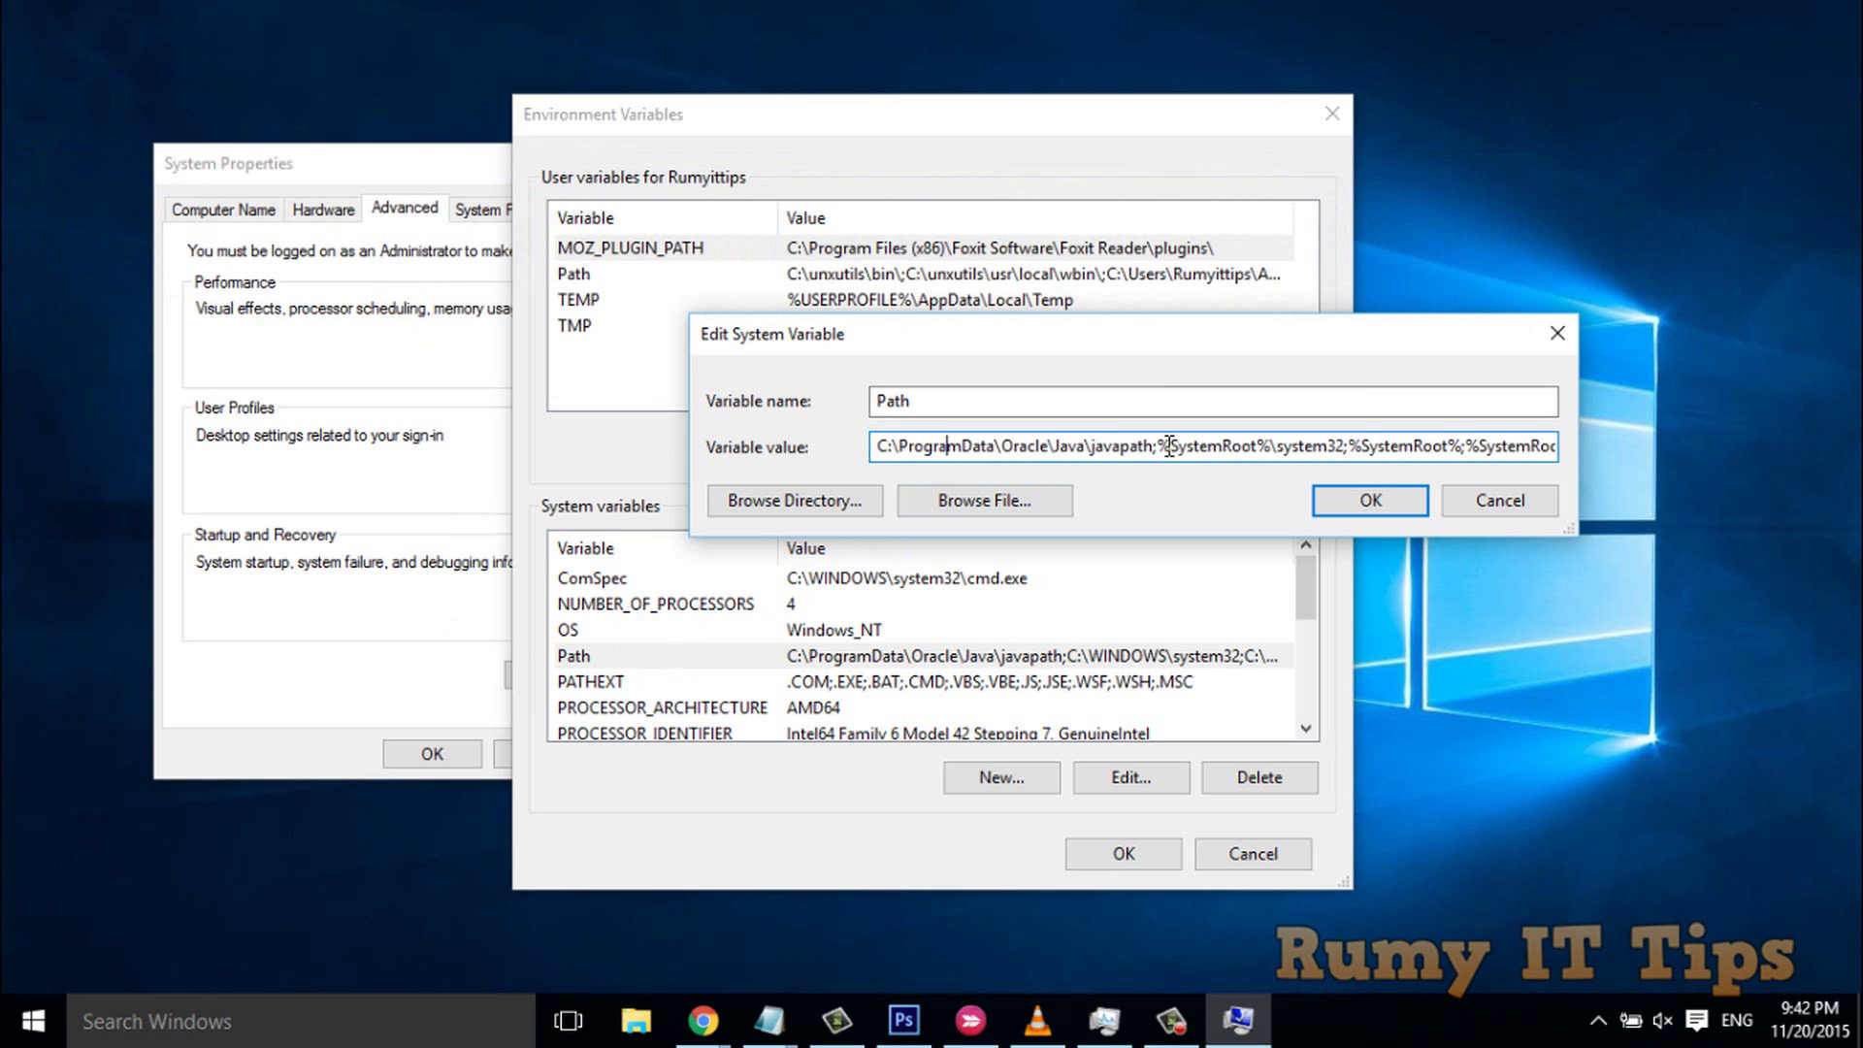
pyautogui.press('Right')
pyautogui.press('Right')
pyautogui.press('Right')
pyautogui.press('Right')
pyautogui.press('Right')
pyautogui.press('Right')
pyautogui.press('Right')
pyautogui.press('Right')
pyautogui.press('Right')
pyautogui.press('Right')
pyautogui.press('Right')
pyautogui.press('Right')
pyautogui.press('Right')
pyautogui.press('Right')
pyautogui.press('Right')
pyautogui.press('Right')
pyautogui.press('Right')
pyautogui.press('Right')
pyautogui.press('Right')
pyautogui.press('Right')
pyautogui.press('Right')
pyautogui.press('Right')
pyautogui.press('Right')
pyautogui.press('Right')
pyautogui.press('Right')
pyautogui.press('Right')
pyautogui.press('Right')
pyautogui.press('Right')
pyautogui.press('Right')
pyautogui.press('Right')
pyautogui.press('Right')
pyautogui.press('Right')
pyautogui.press('Right')
pyautogui.press('Right')
pyautogui.press('Right')
pyautogui.press('Right')
pyautogui.press('Right')
pyautogui.press('Right')
pyautogui.press('Right')
pyautogui.press('Right')
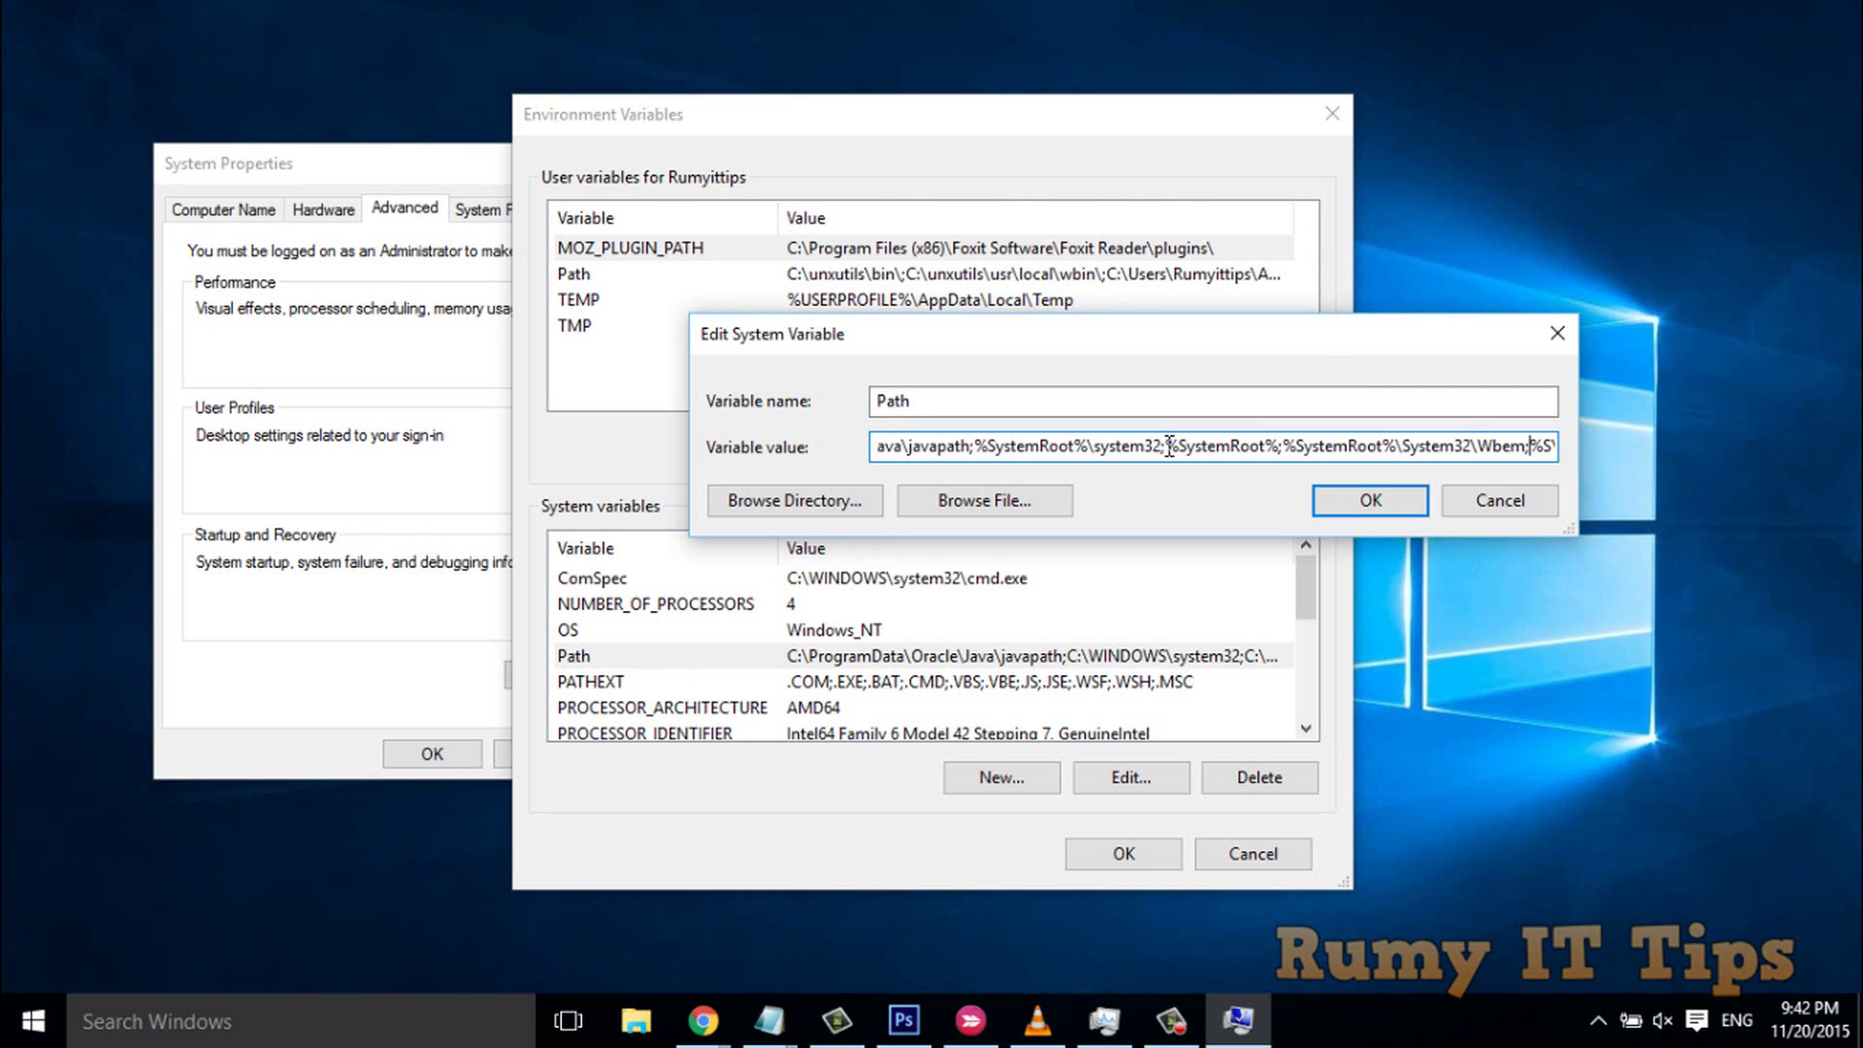
pyautogui.press('Right')
pyautogui.press('Right')
pyautogui.press('Right')
pyautogui.press('Right')
pyautogui.press('Right')
pyautogui.press('Right')
pyautogui.press('Right')
pyautogui.press('Right')
pyautogui.press('Right')
pyautogui.press('Right')
pyautogui.press('Right')
pyautogui.press('Right')
pyautogui.press('Right')
pyautogui.press('Right')
pyautogui.press('Right')
pyautogui.press('Right')
pyautogui.press('Right')
pyautogui.press('Right')
pyautogui.press('Right')
pyautogui.press('Right')
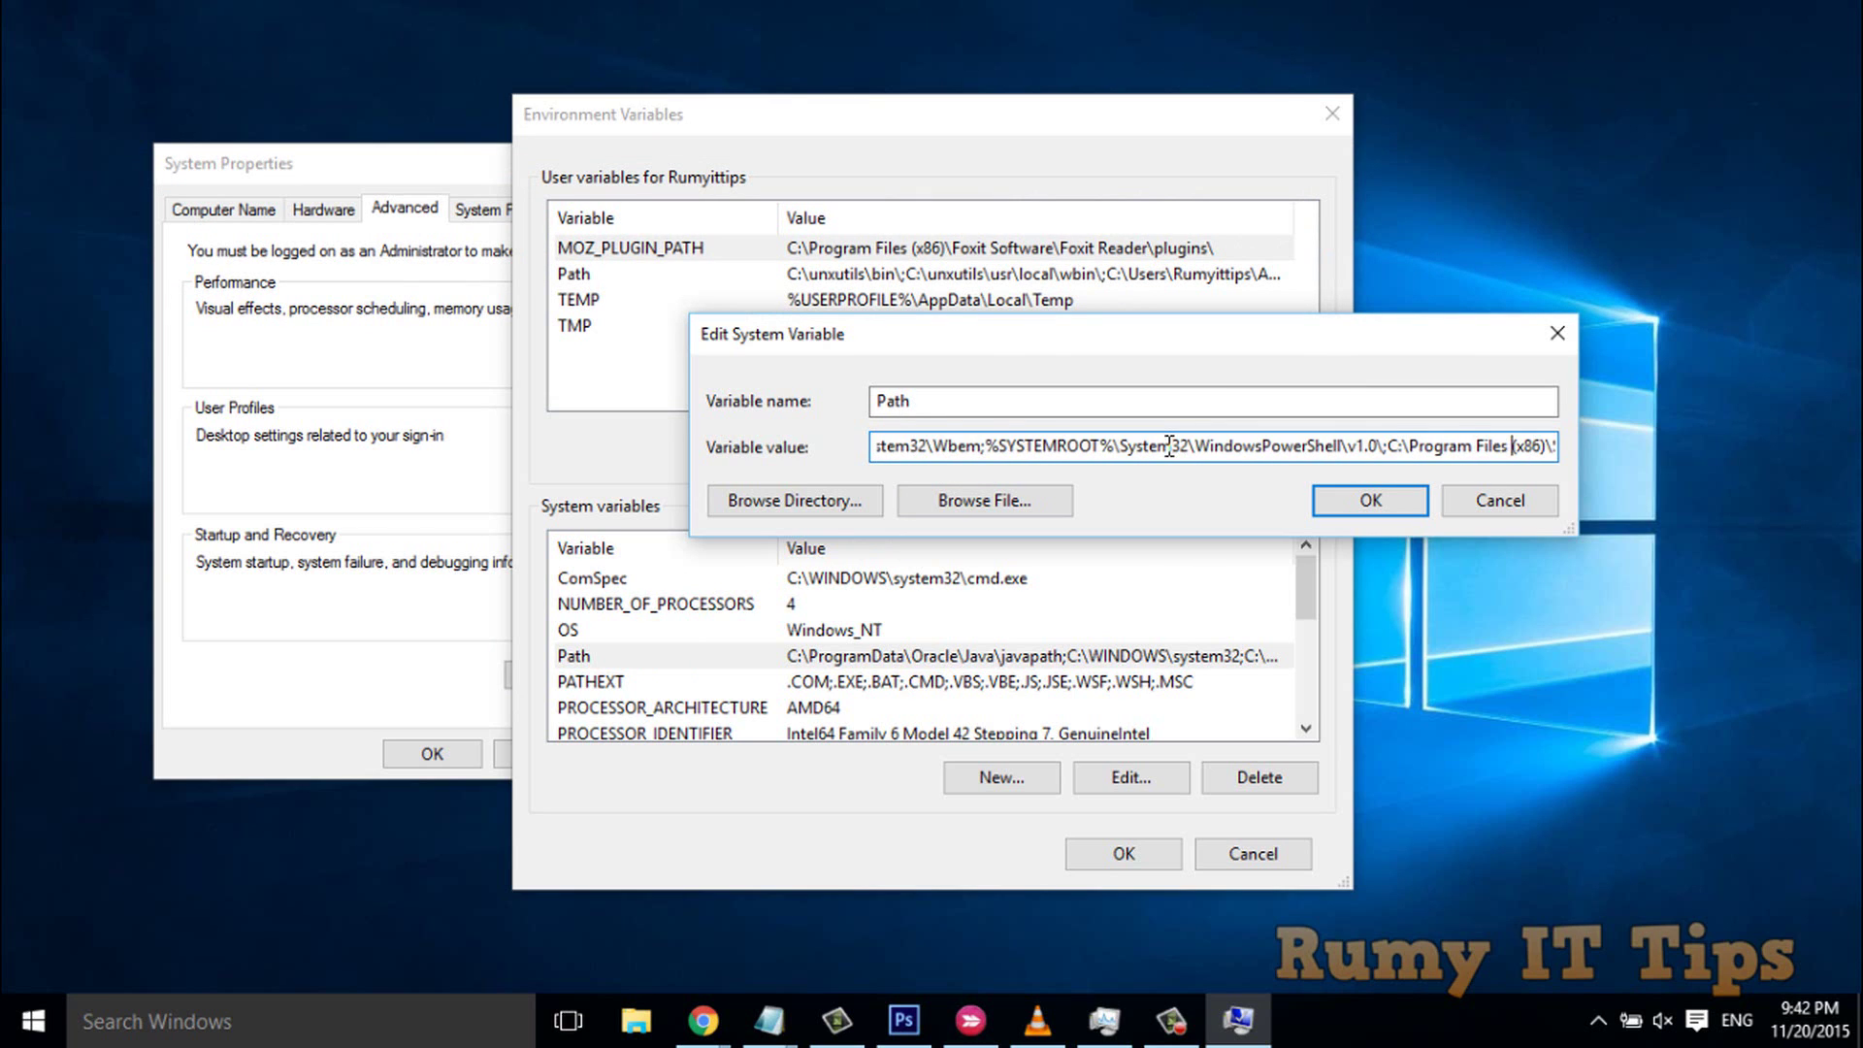
pyautogui.press('Right')
pyautogui.press('Right')
pyautogui.press('Right')
pyautogui.press('Right')
pyautogui.press('Right')
pyautogui.press('Right')
pyautogui.press('Right')
pyautogui.press('Right')
pyautogui.press('Right')
pyautogui.press('Right')
pyautogui.press('Right')
pyautogui.press('Right')
pyautogui.press('Right')
pyautogui.press('Right')
pyautogui.press('Right')
pyautogui.press('Right')
pyautogui.press('Right')
pyautogui.press('Right')
pyautogui.press('Right')
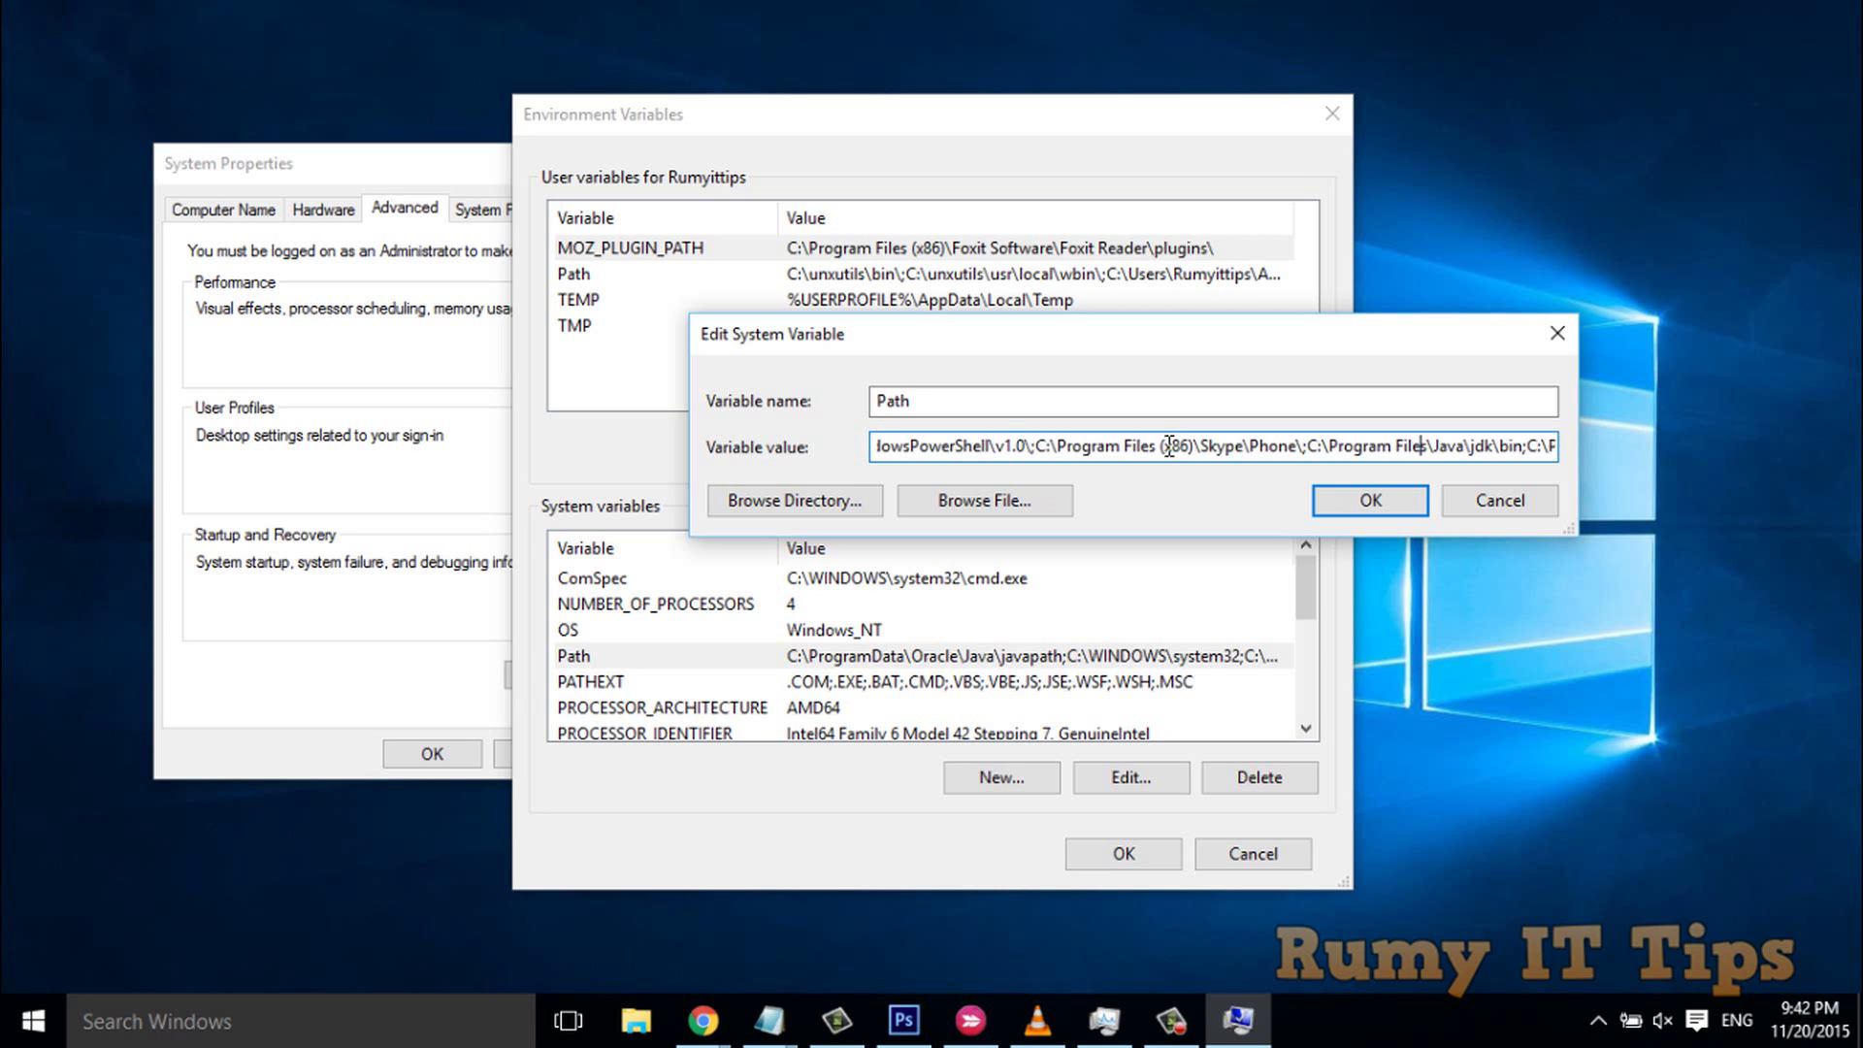
pyautogui.press('End')
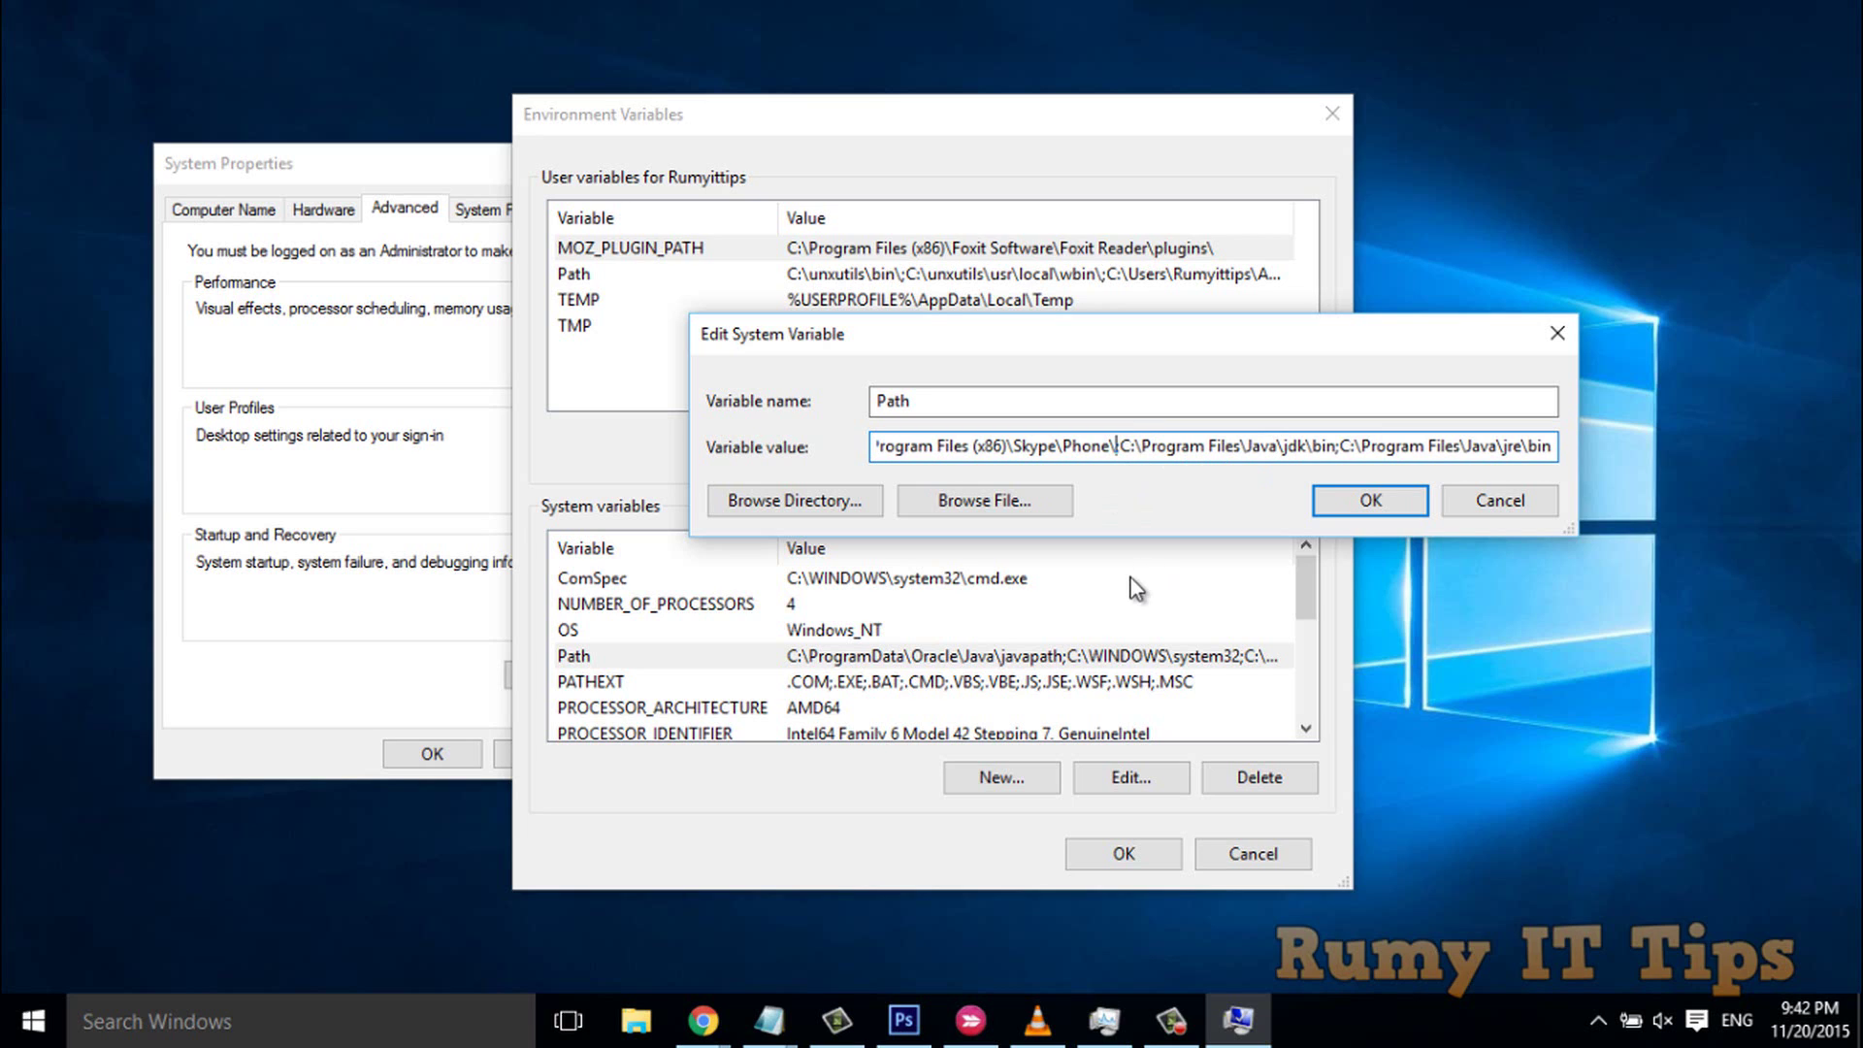
# Step: Highlight the added jdk\bin and jre\bin entries, then confirm Path and Environment Variables with OK
pyautogui.moveTo(1260, 447); pyautogui.dragTo(1325, 449)
pyautogui.click(1337, 446)
pyautogui.moveTo(1477, 445); pyautogui.dragTo(1548, 445)
pyautogui.click(1363, 499)
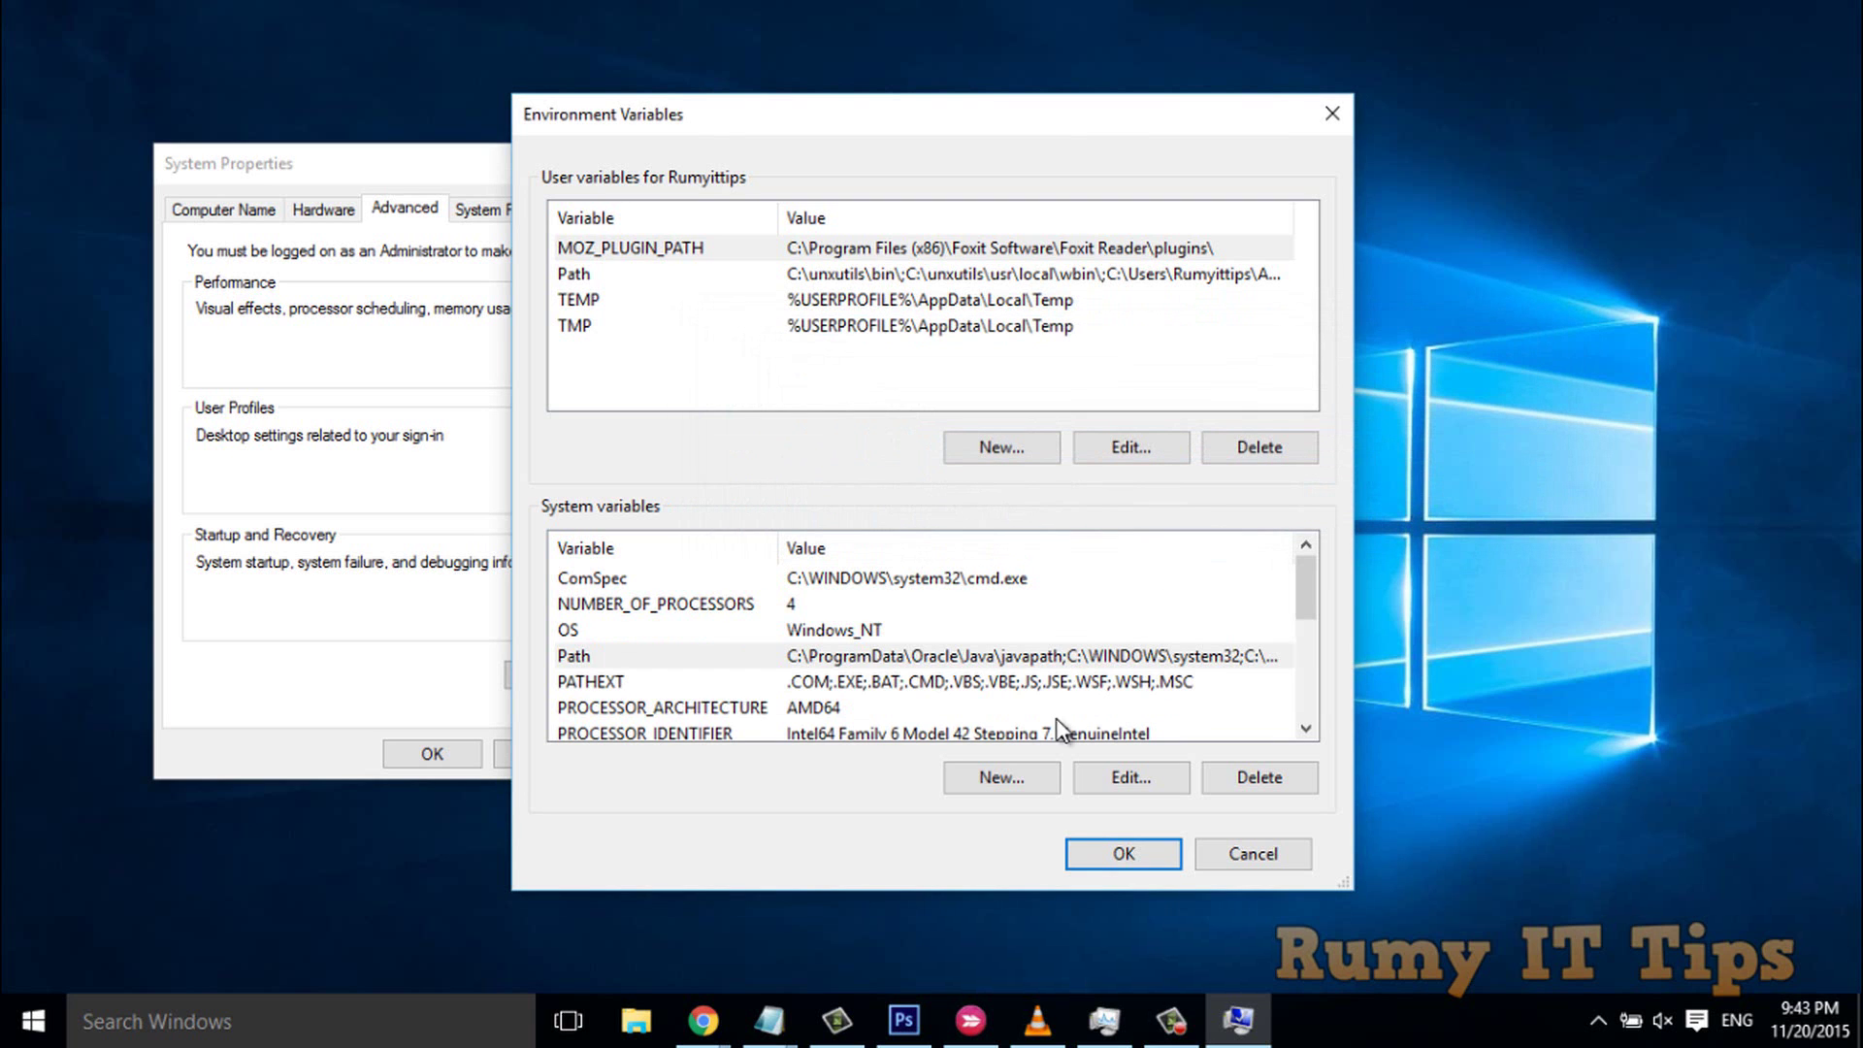
pyautogui.click(1099, 846)
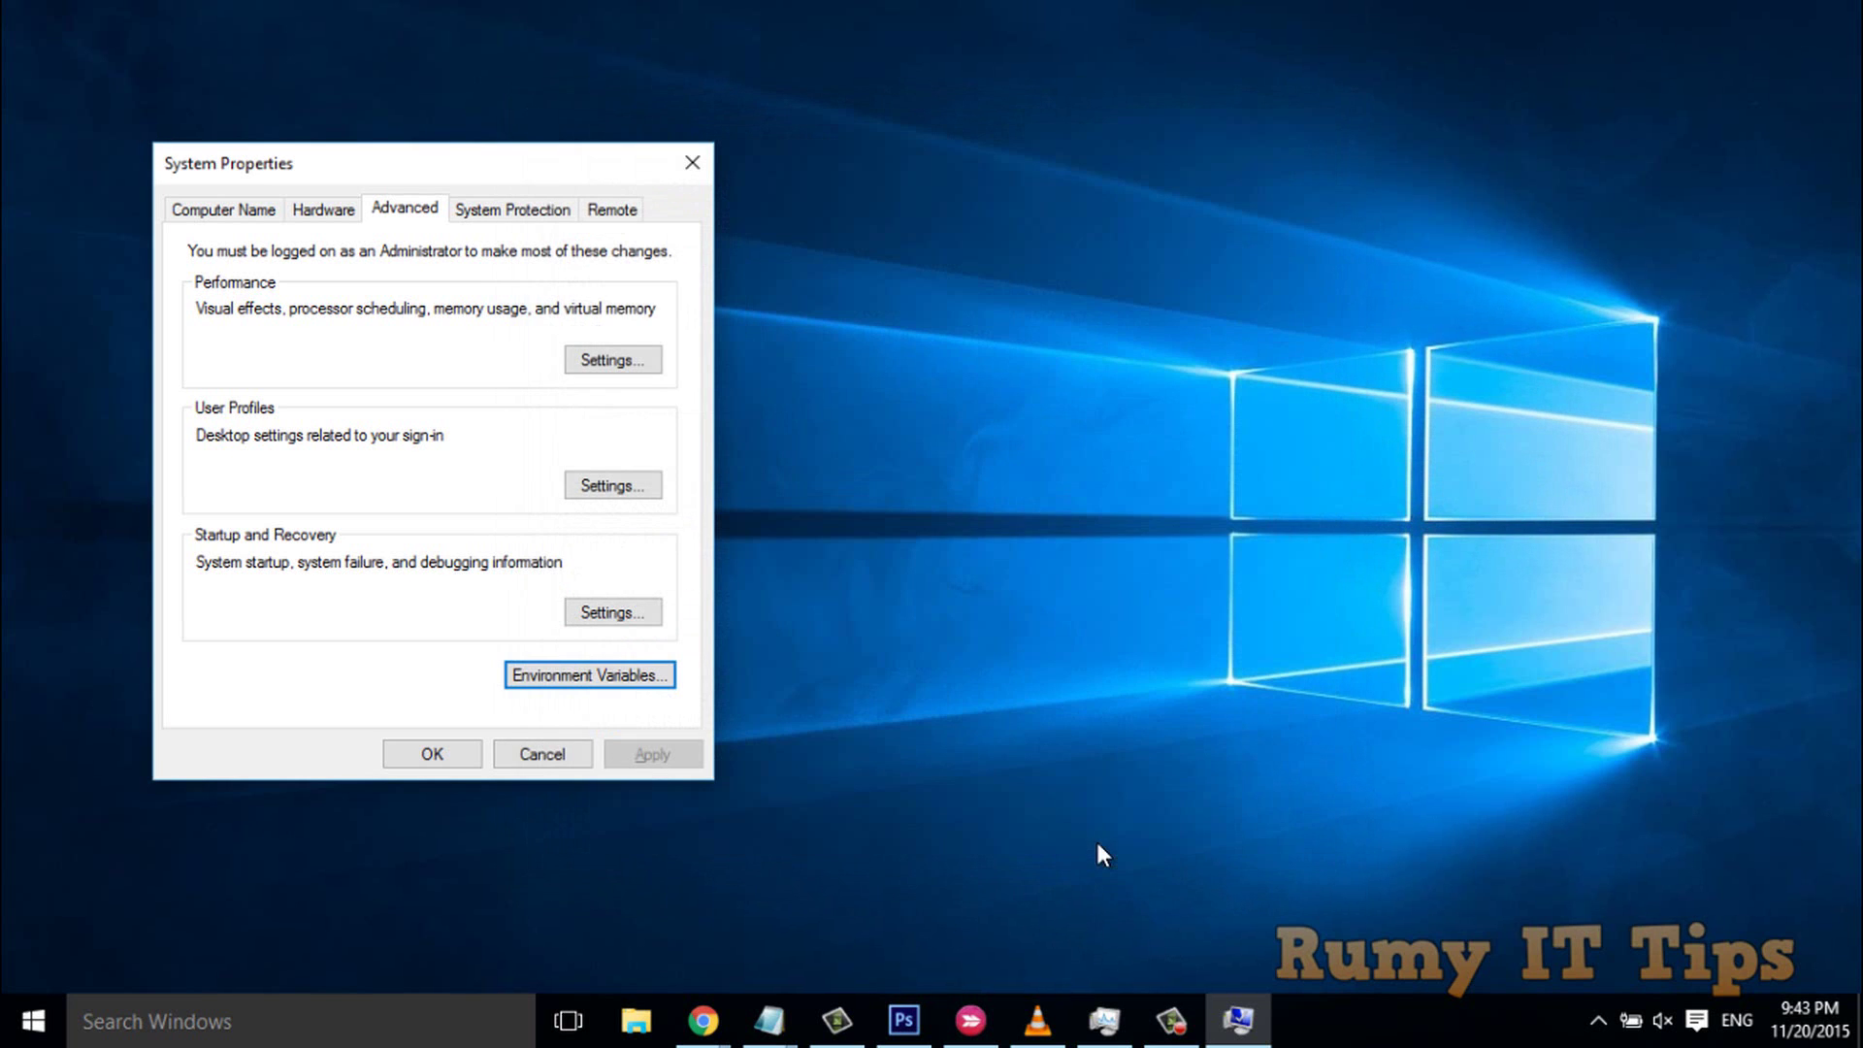
# Step: Close System Properties and run javac in an administrator Command Prompt
pyautogui.click(466, 753)
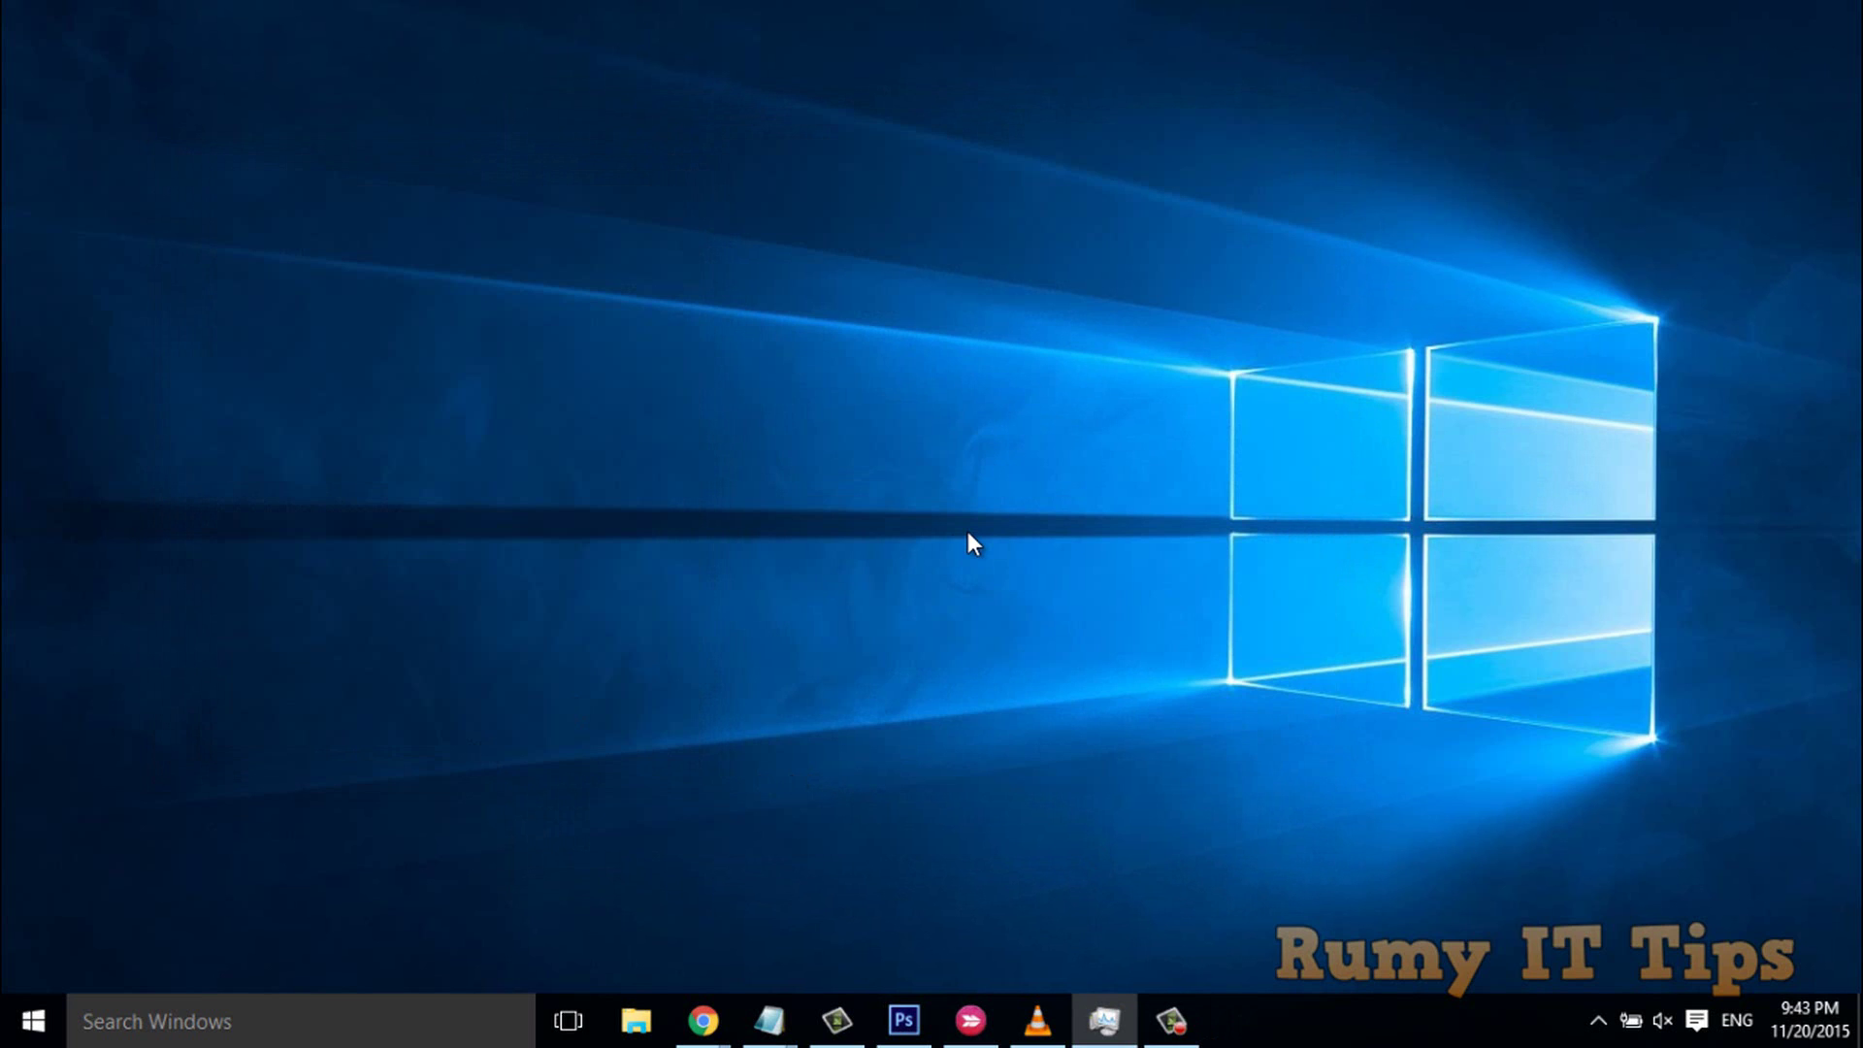
pyautogui.press('super+r')
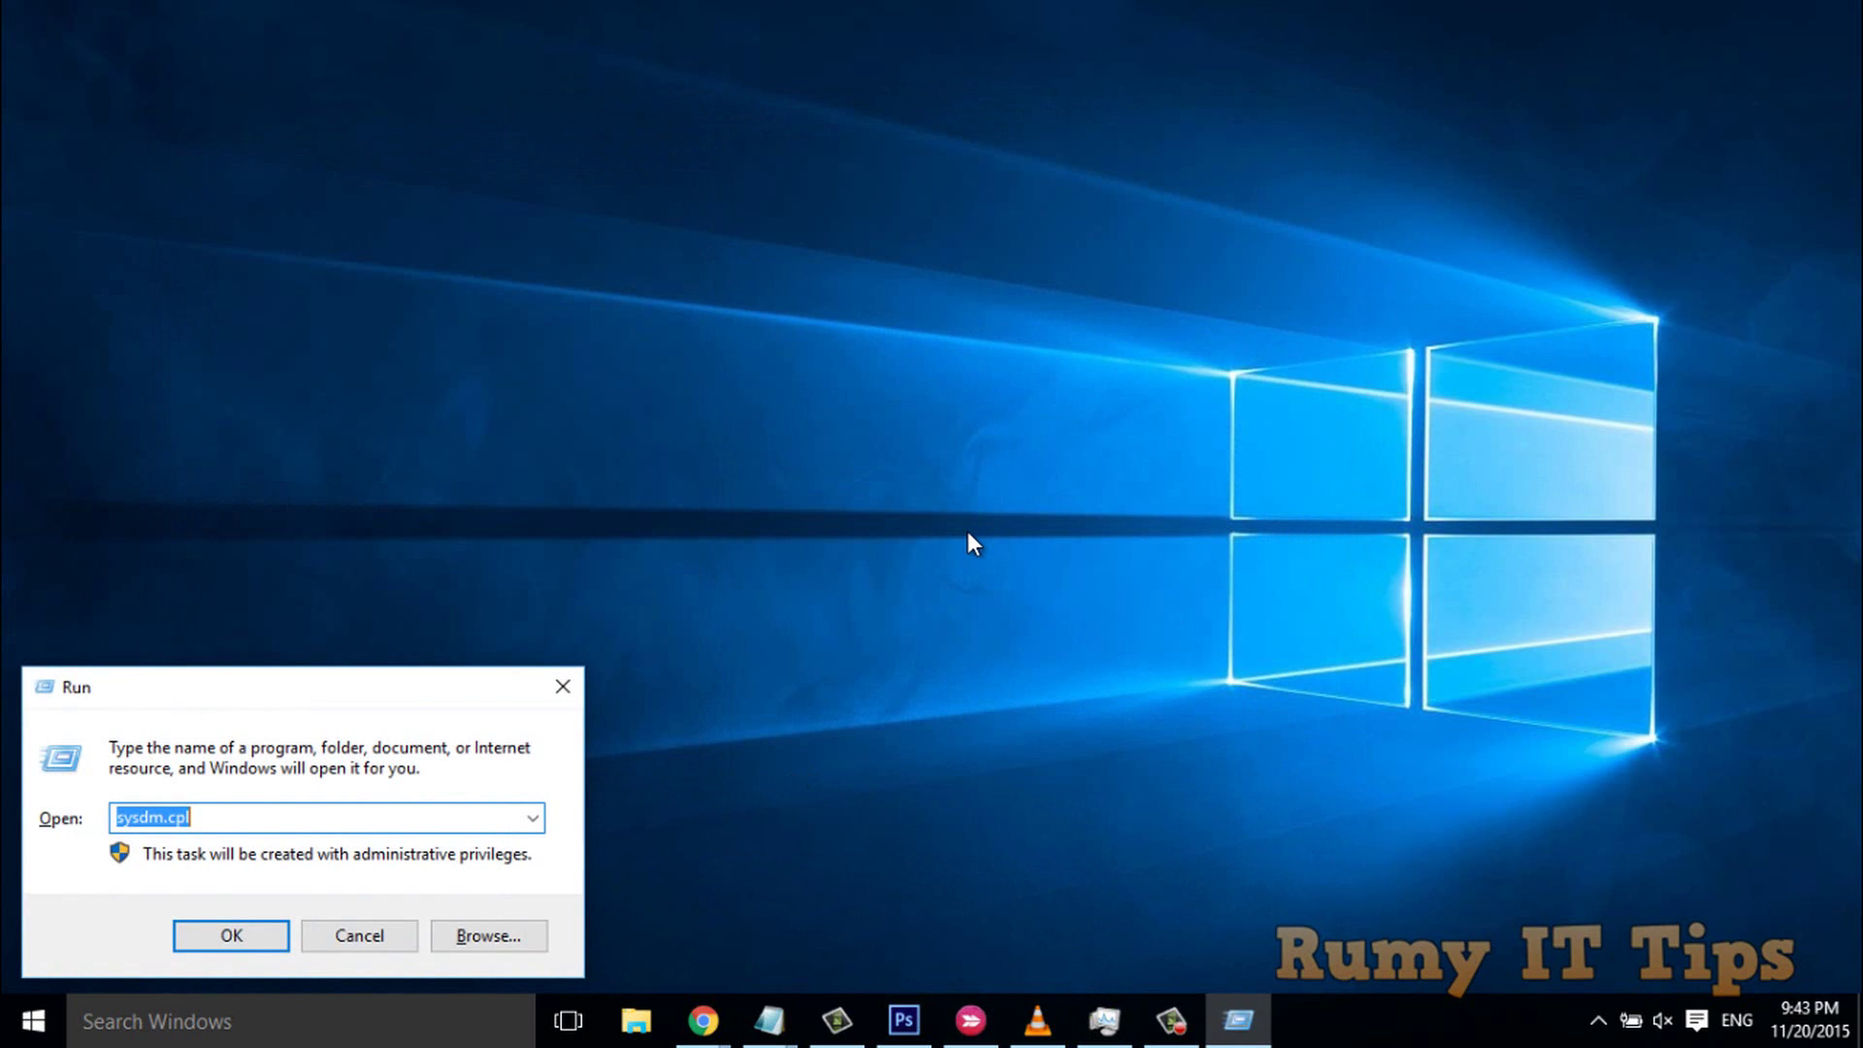
pyautogui.write('cmd')
pyautogui.press('Return')
pyautogui.press('Return')
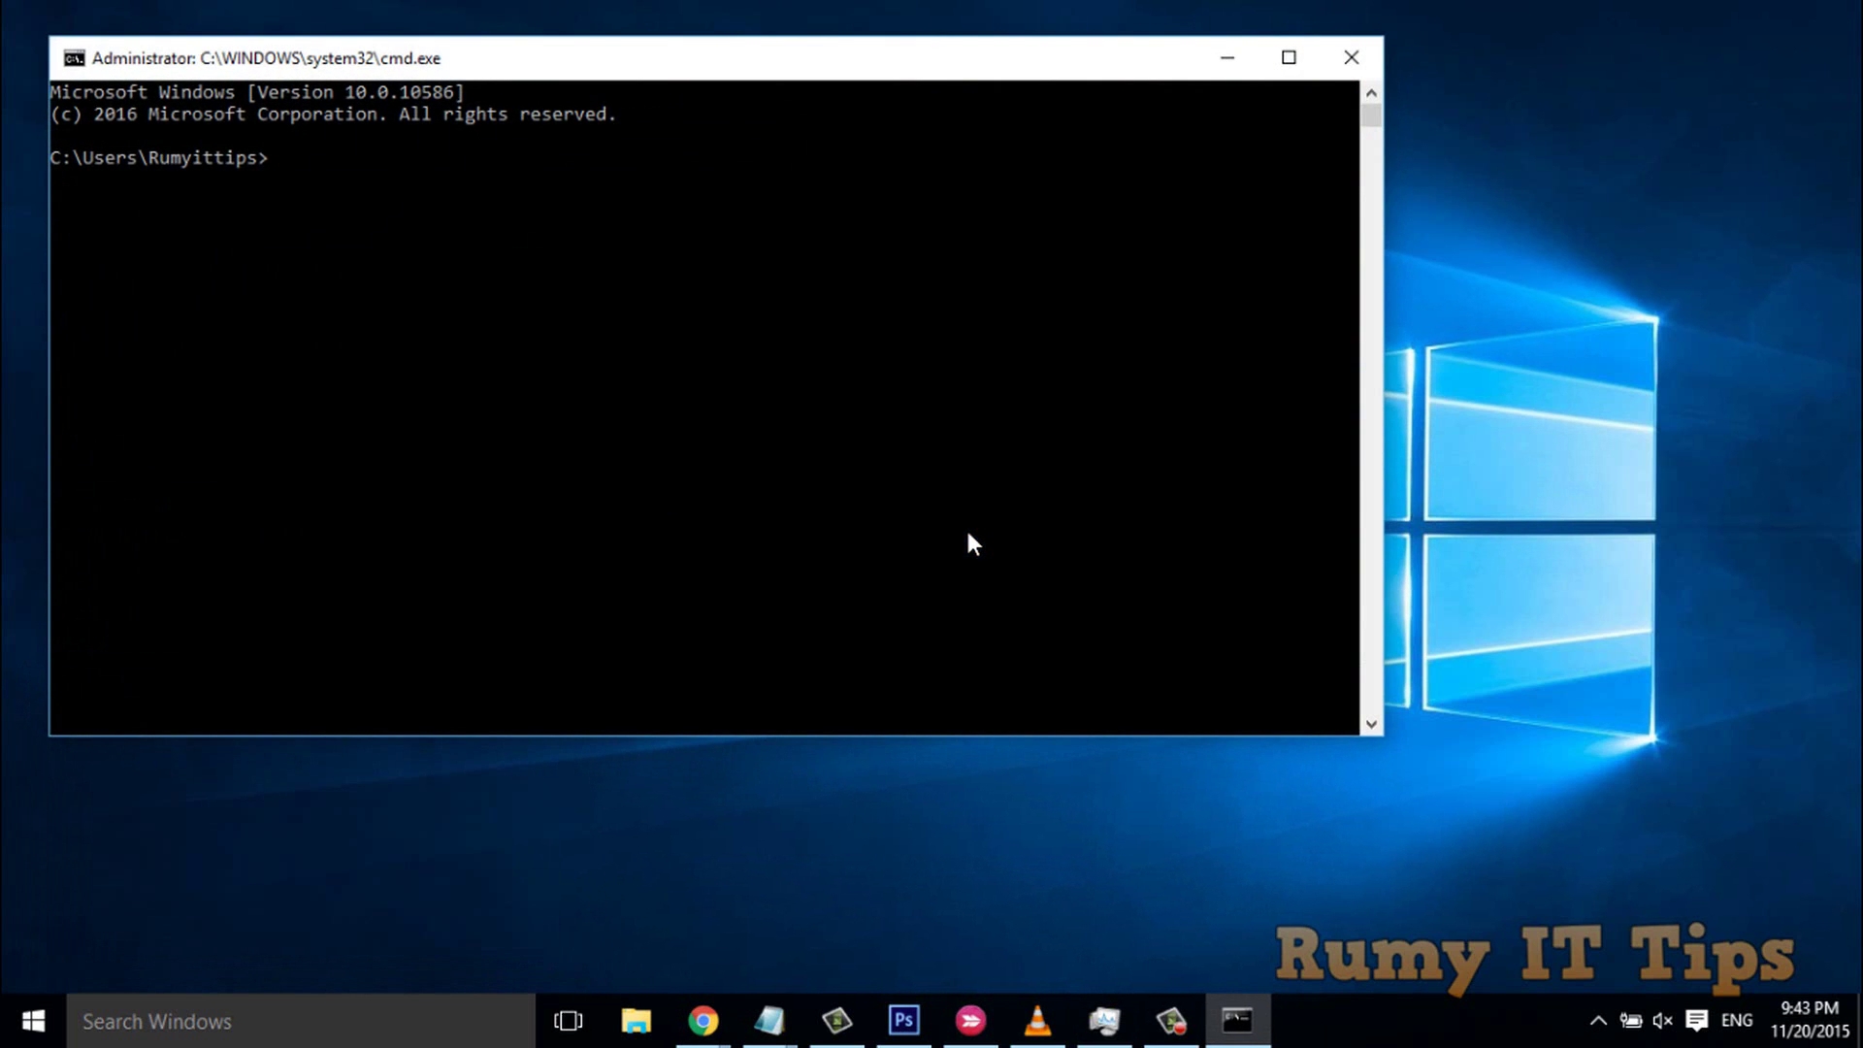
pyautogui.write('javac')
pyautogui.press('Return')
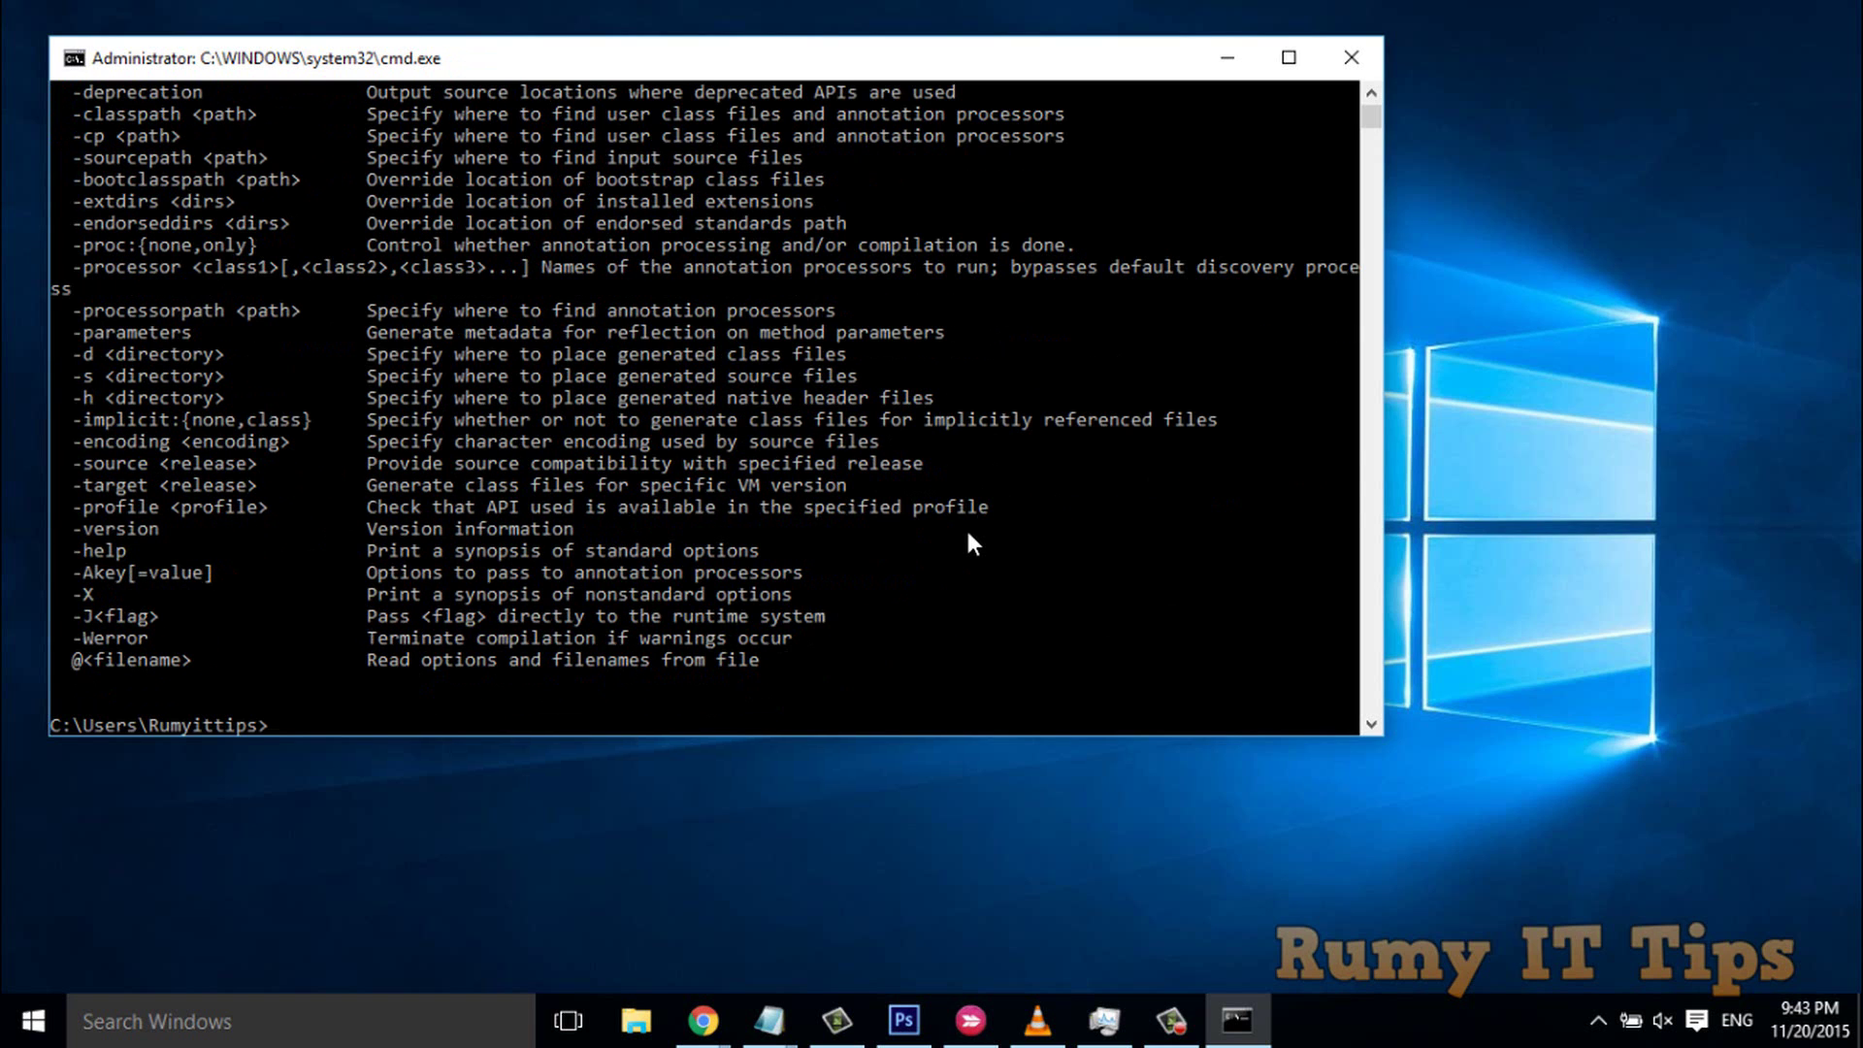
# Step: Highlight javac's usage line and option list, then minimize the console
pyautogui.click(1371, 94)
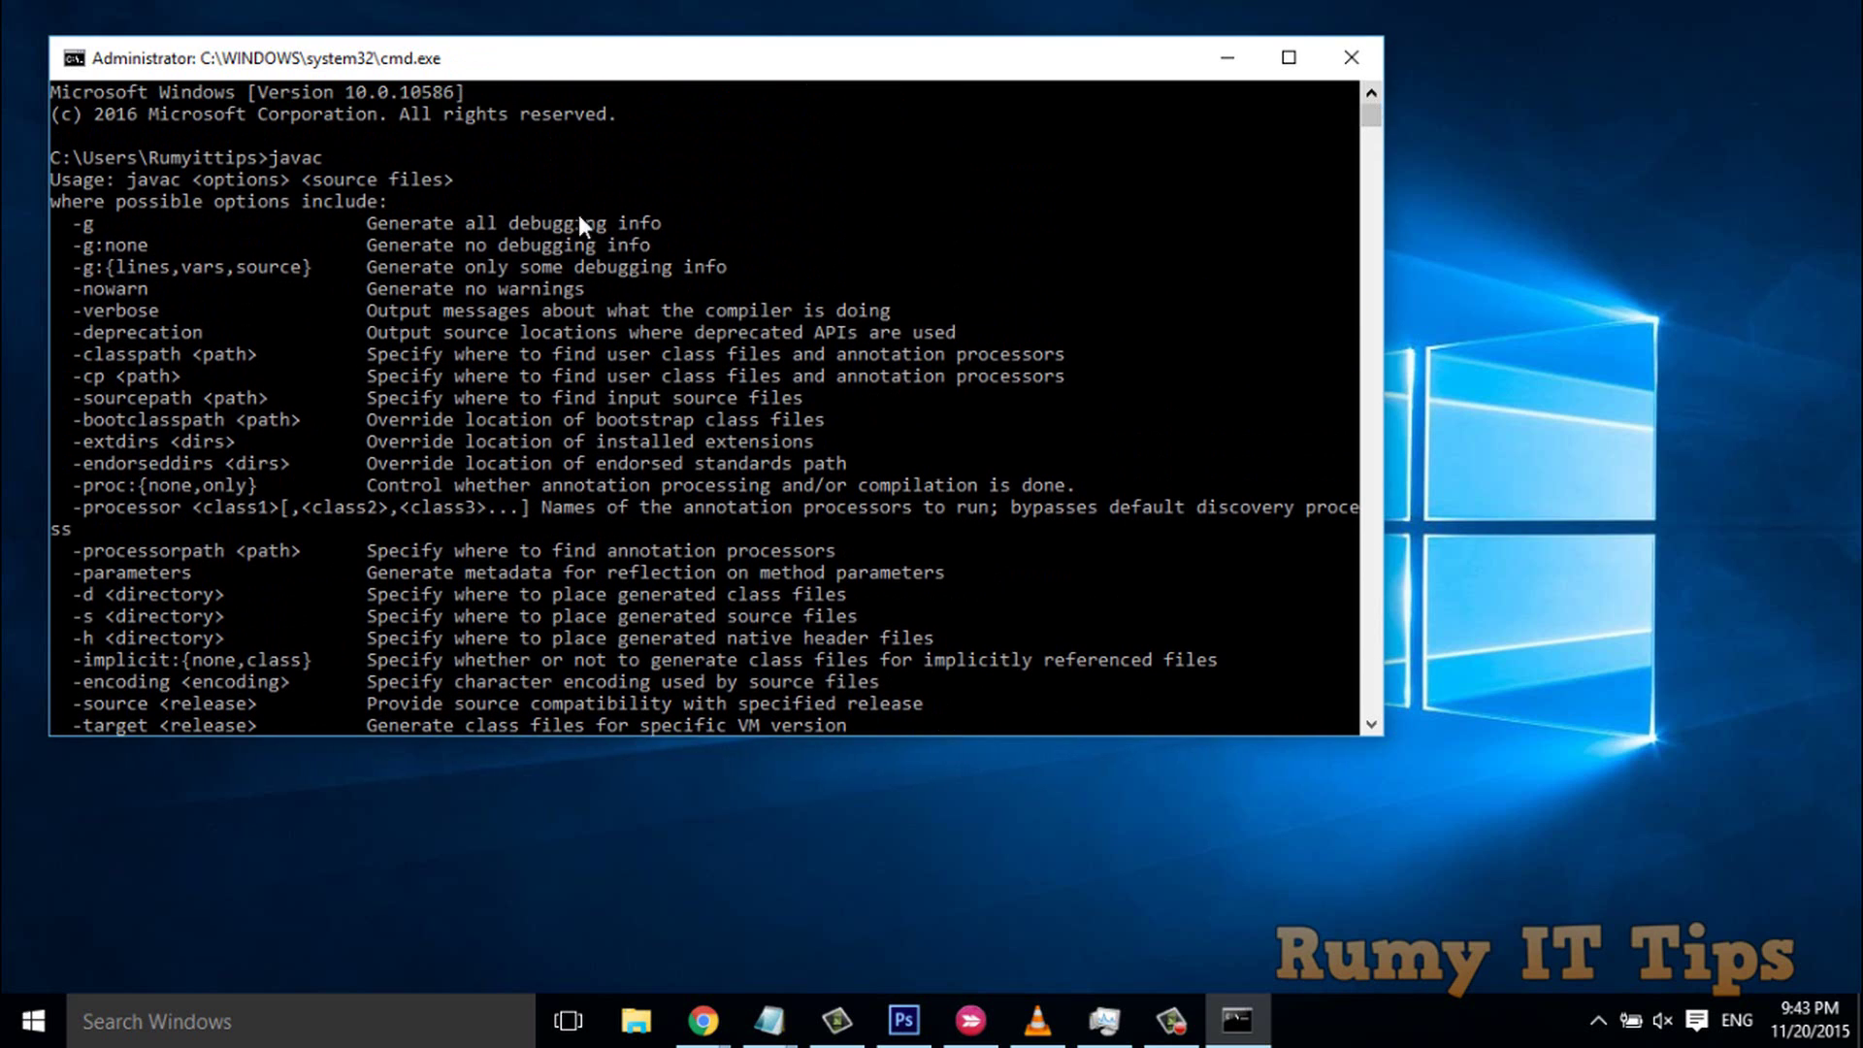
pyautogui.moveTo(129, 179); pyautogui.dragTo(442, 177)
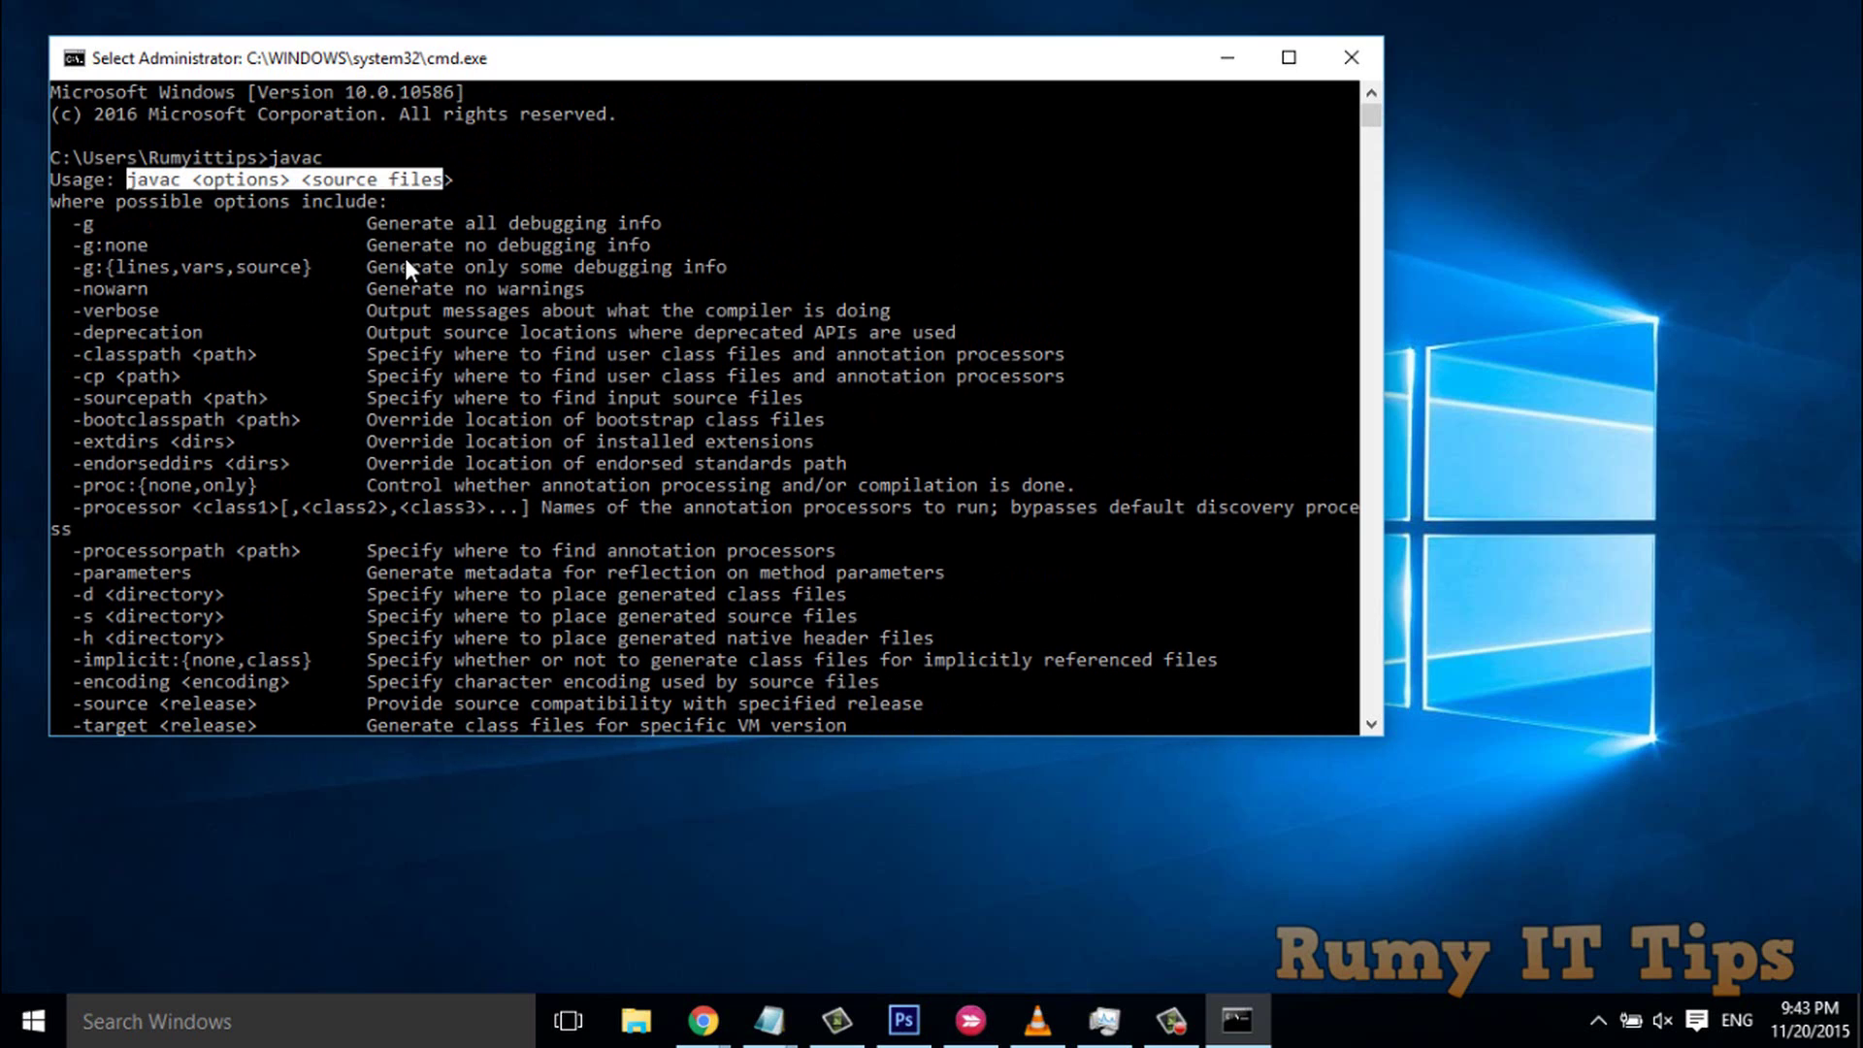
pyautogui.moveTo(365, 214); pyautogui.dragTo(604, 491)
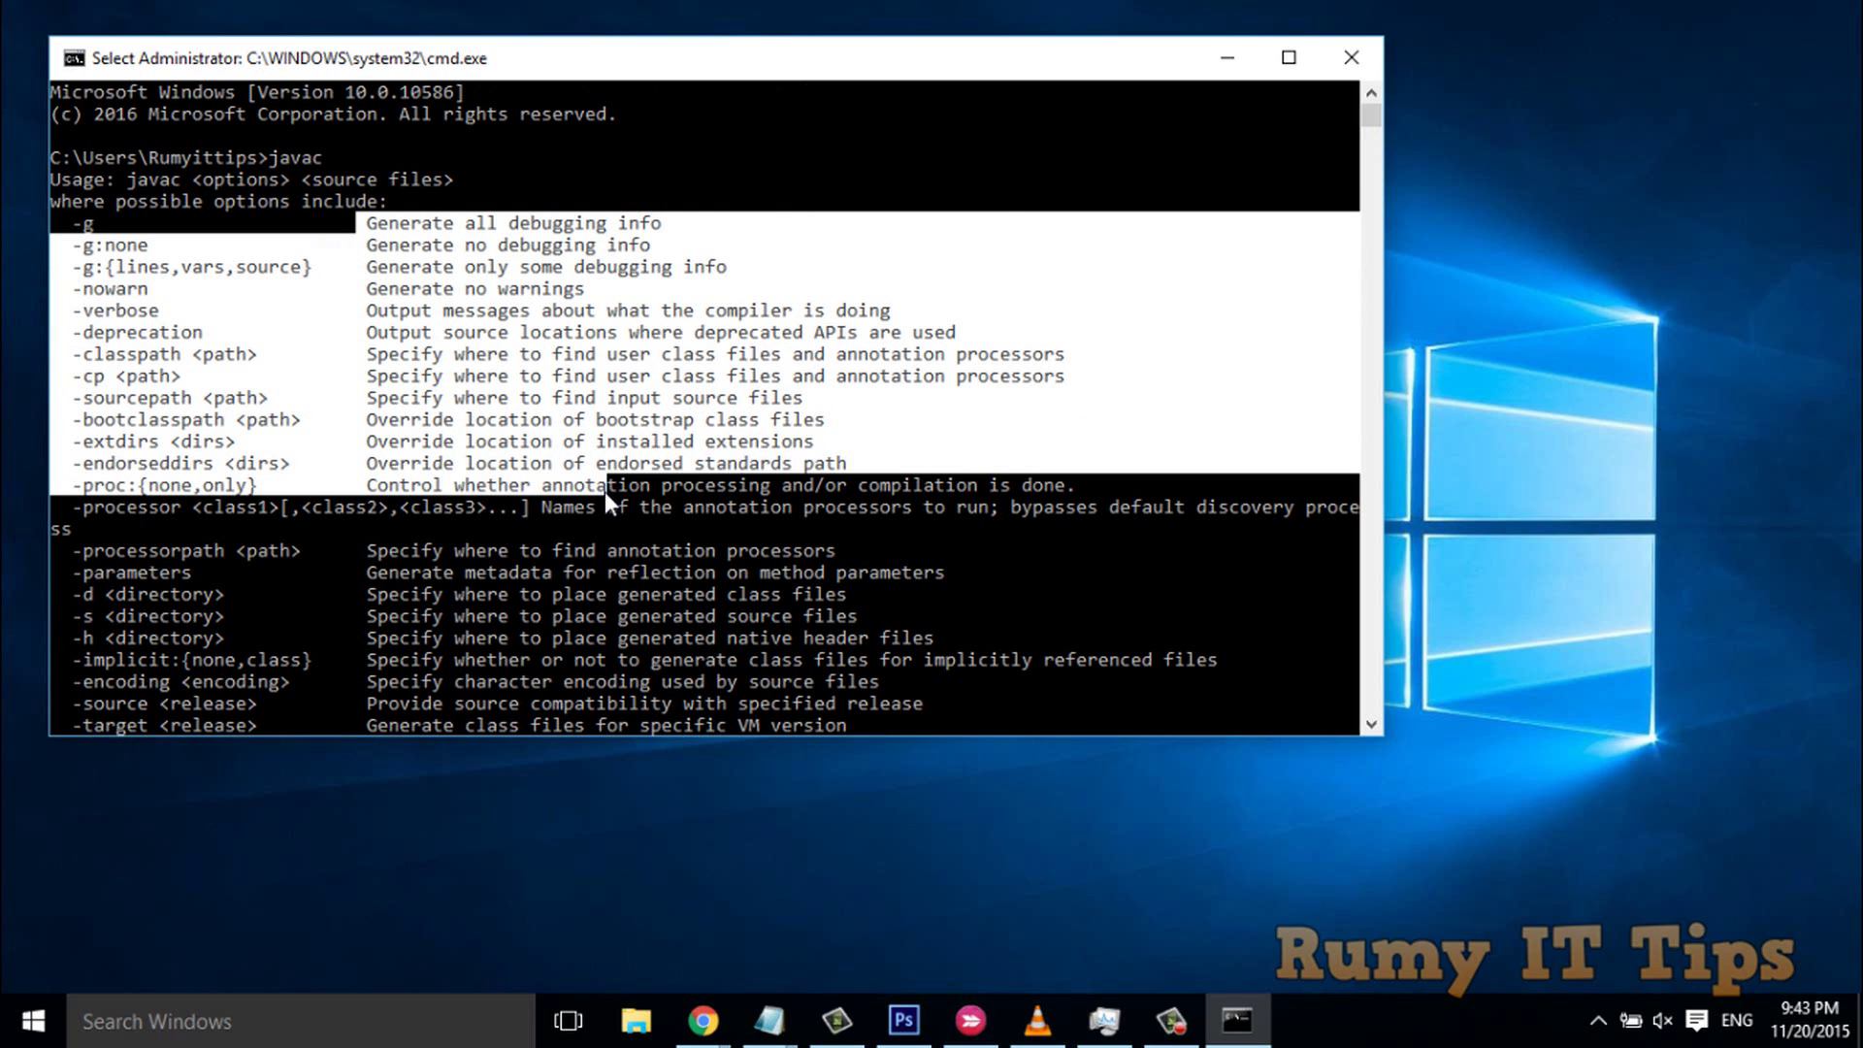
pyautogui.click(1219, 68)
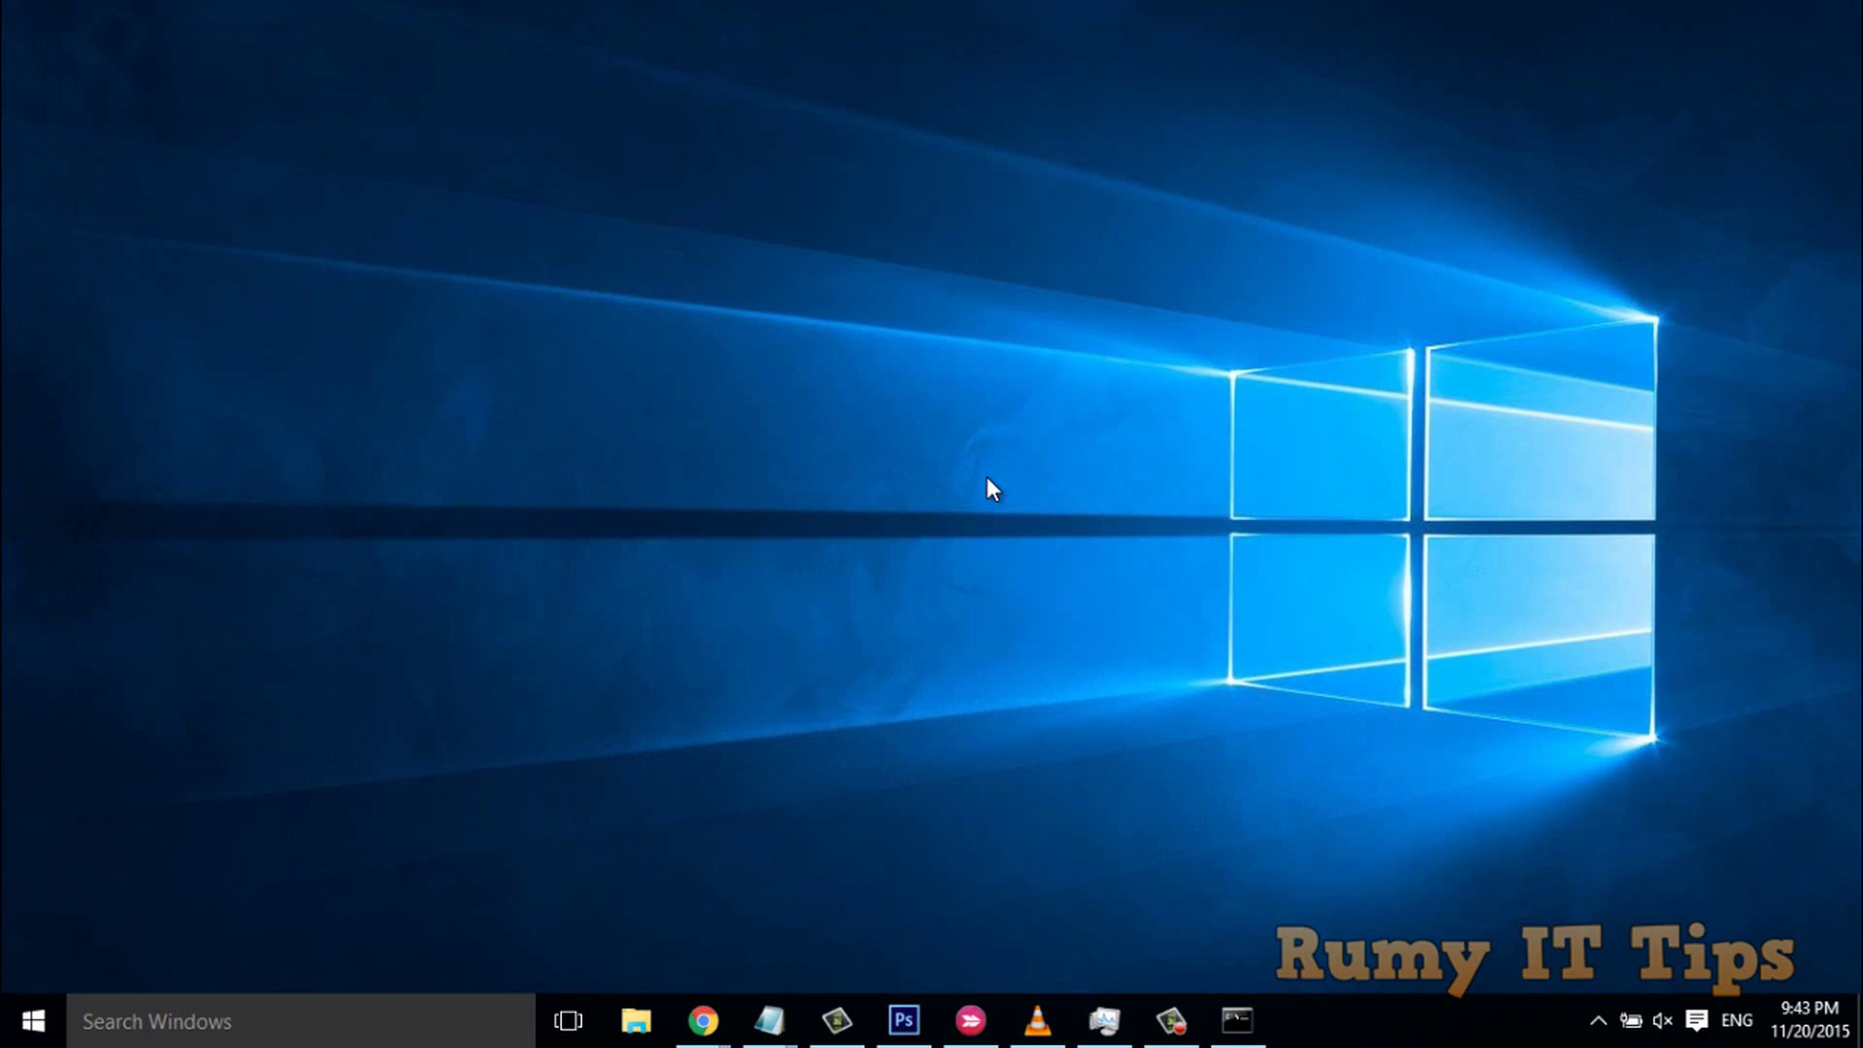
# Step: Reopen System Properties via sysdm.cpl and open Environment Variables, moved to the right
pyautogui.press('super+r')
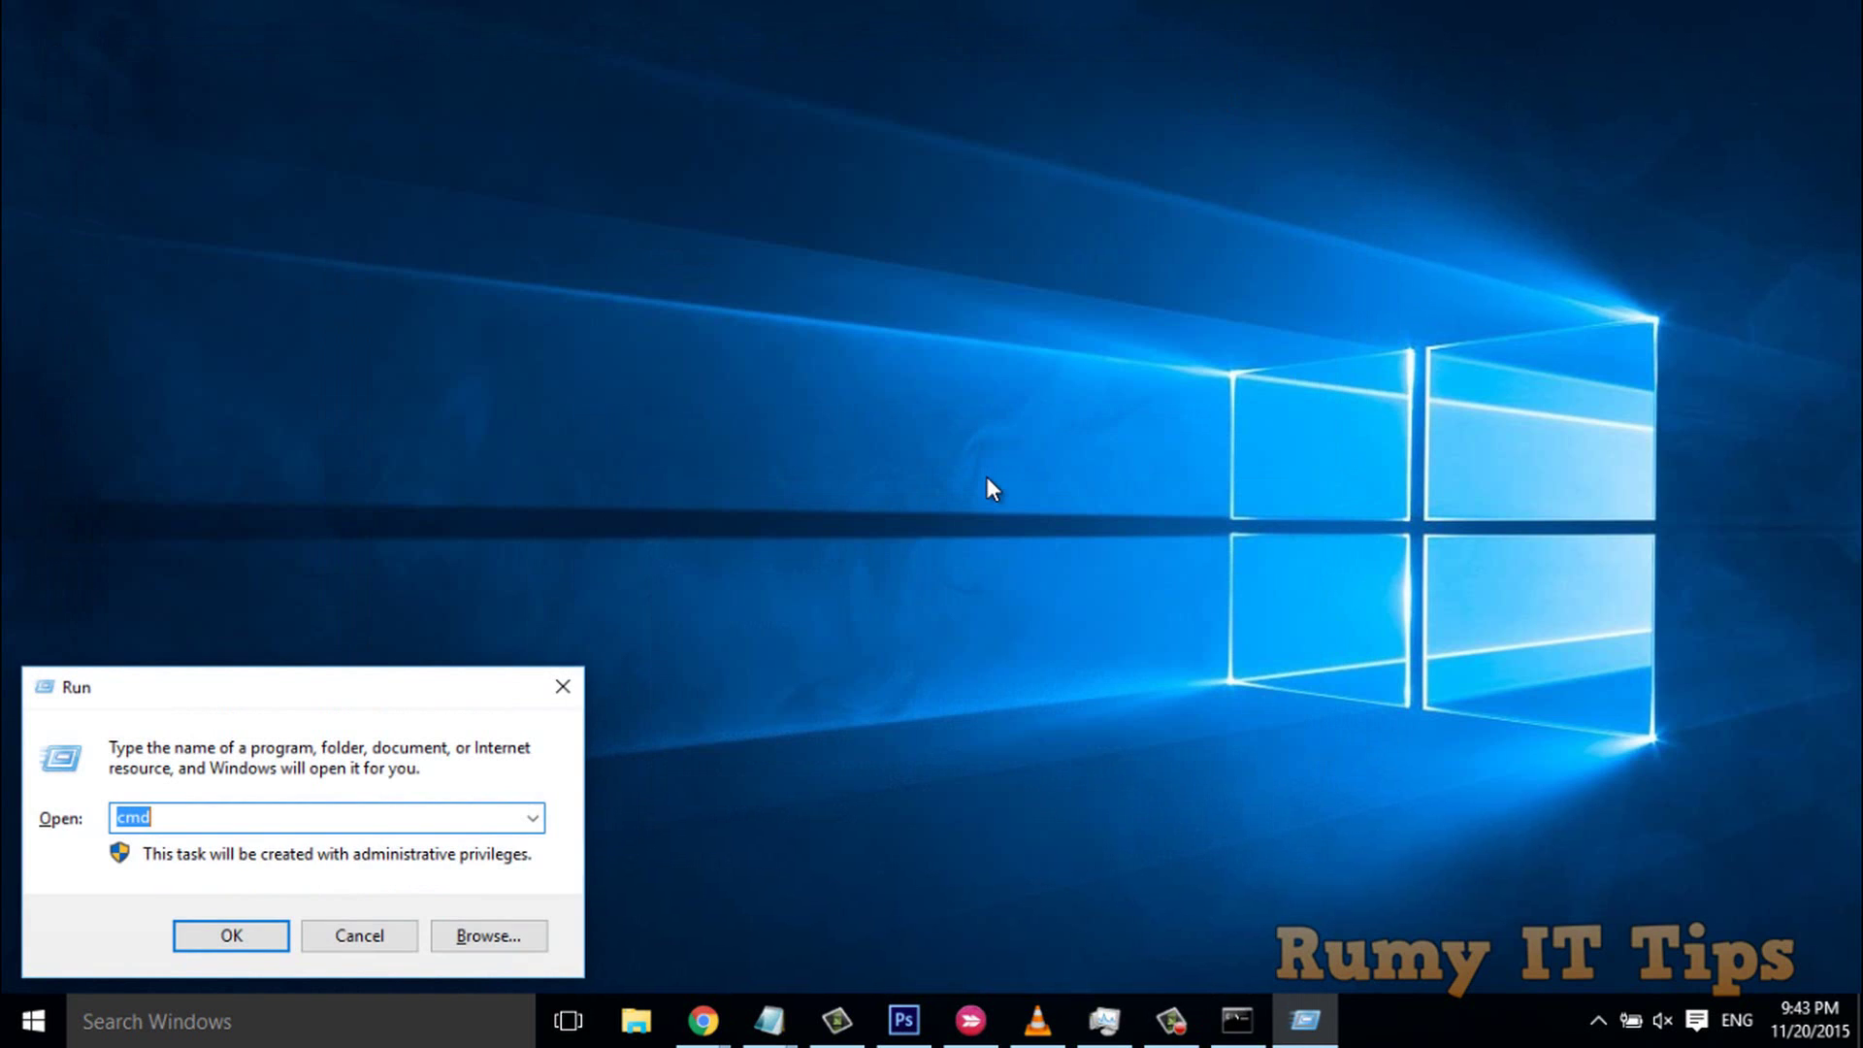
pyautogui.write('s')
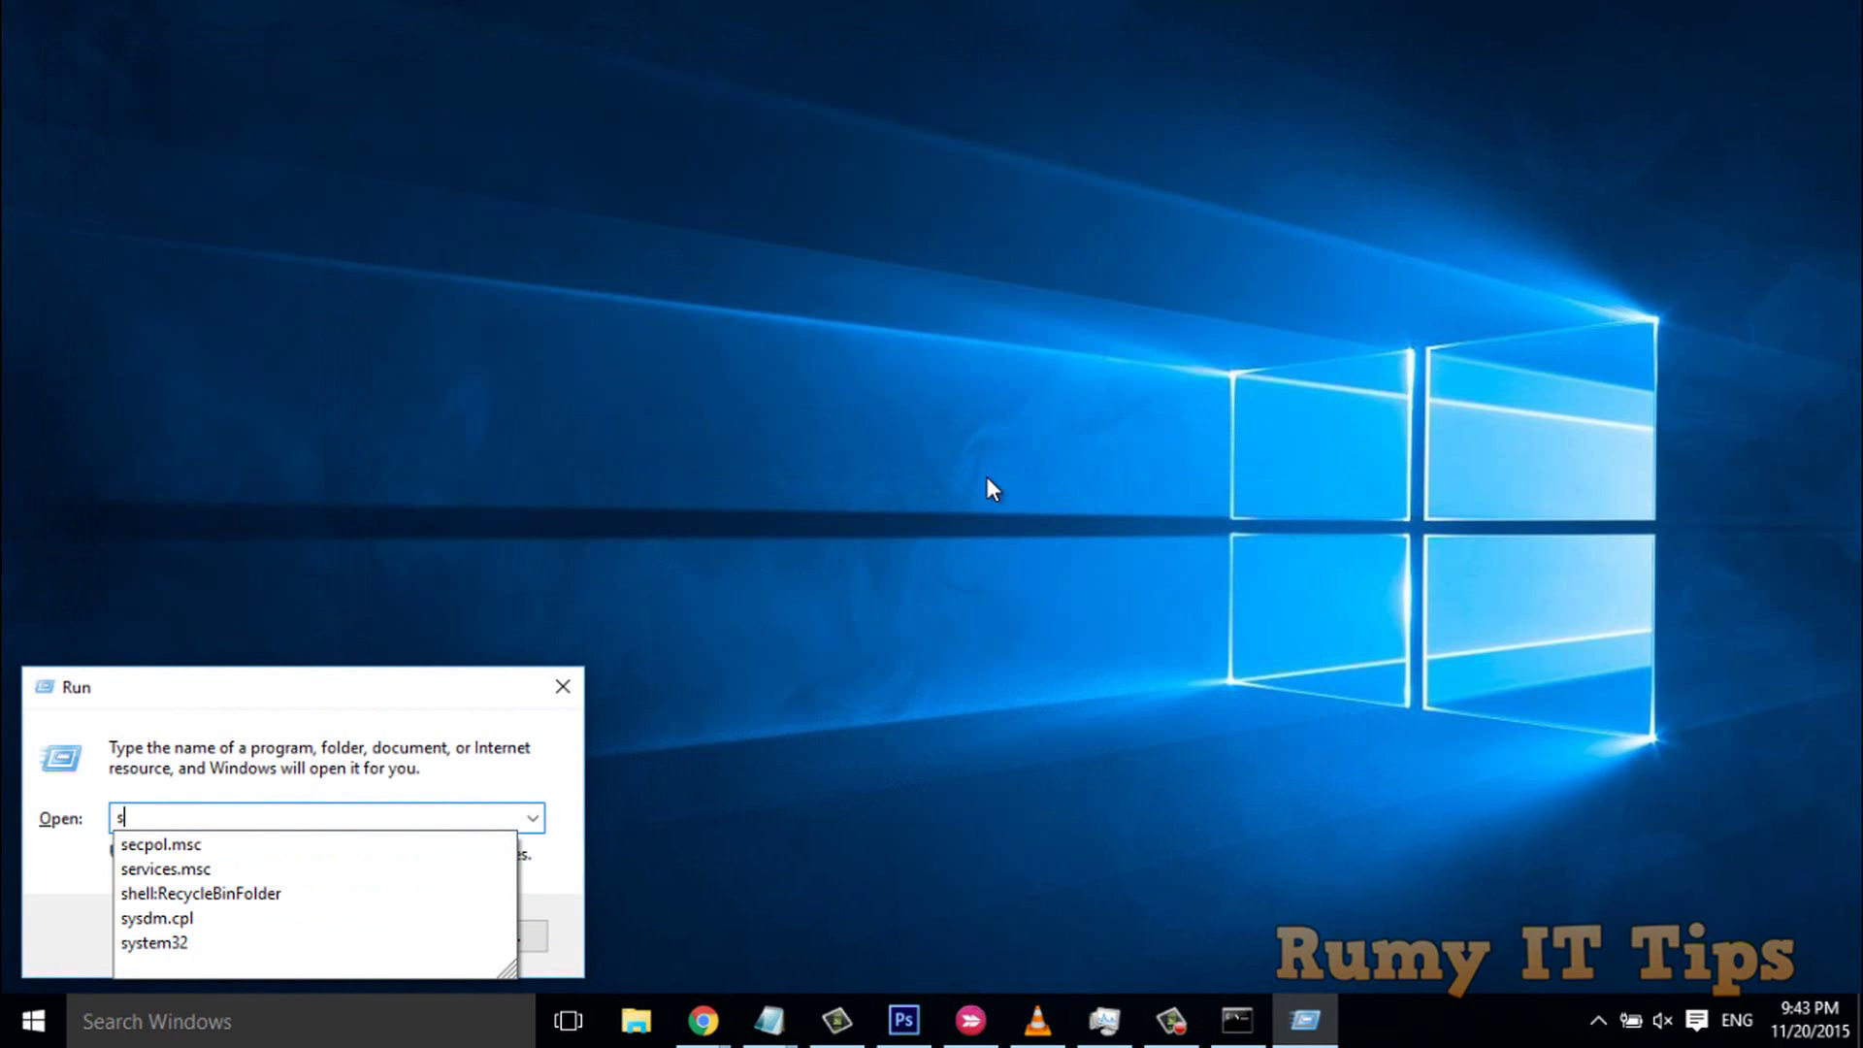
pyautogui.press('Up')
pyautogui.press('Up')
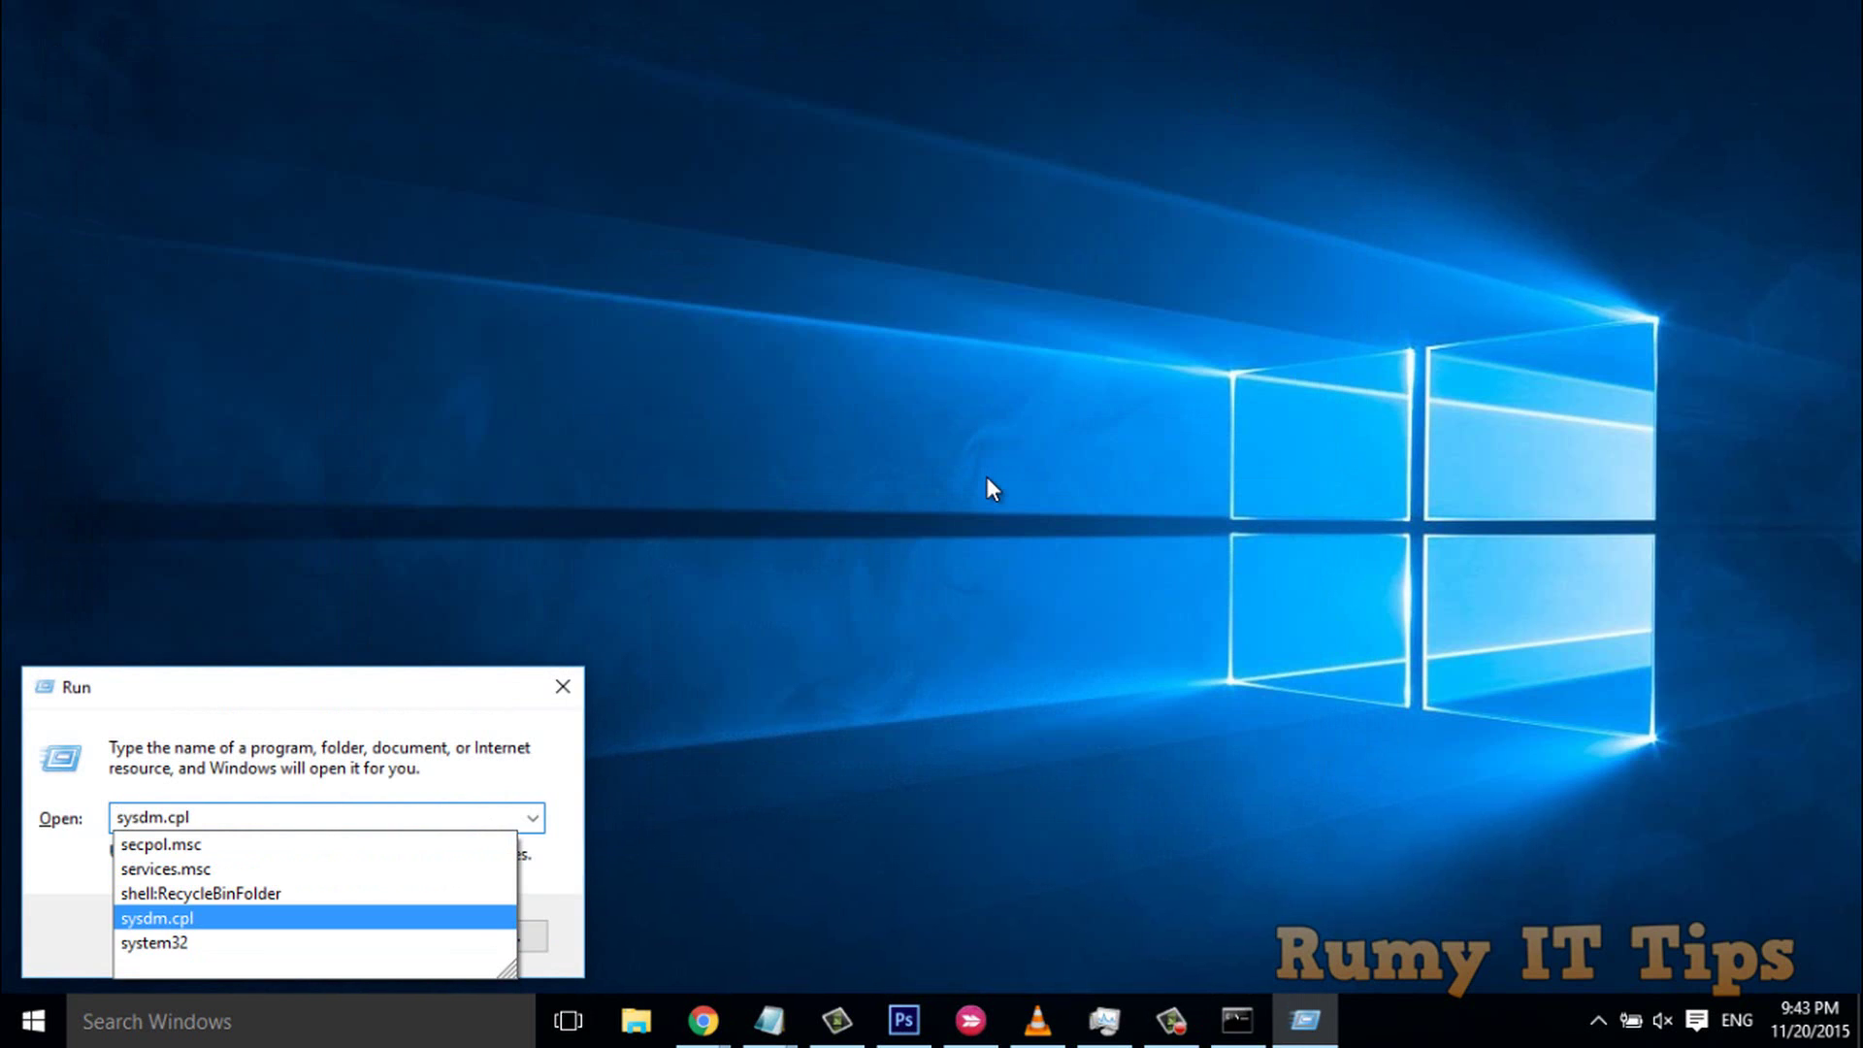
pyautogui.click(407, 701)
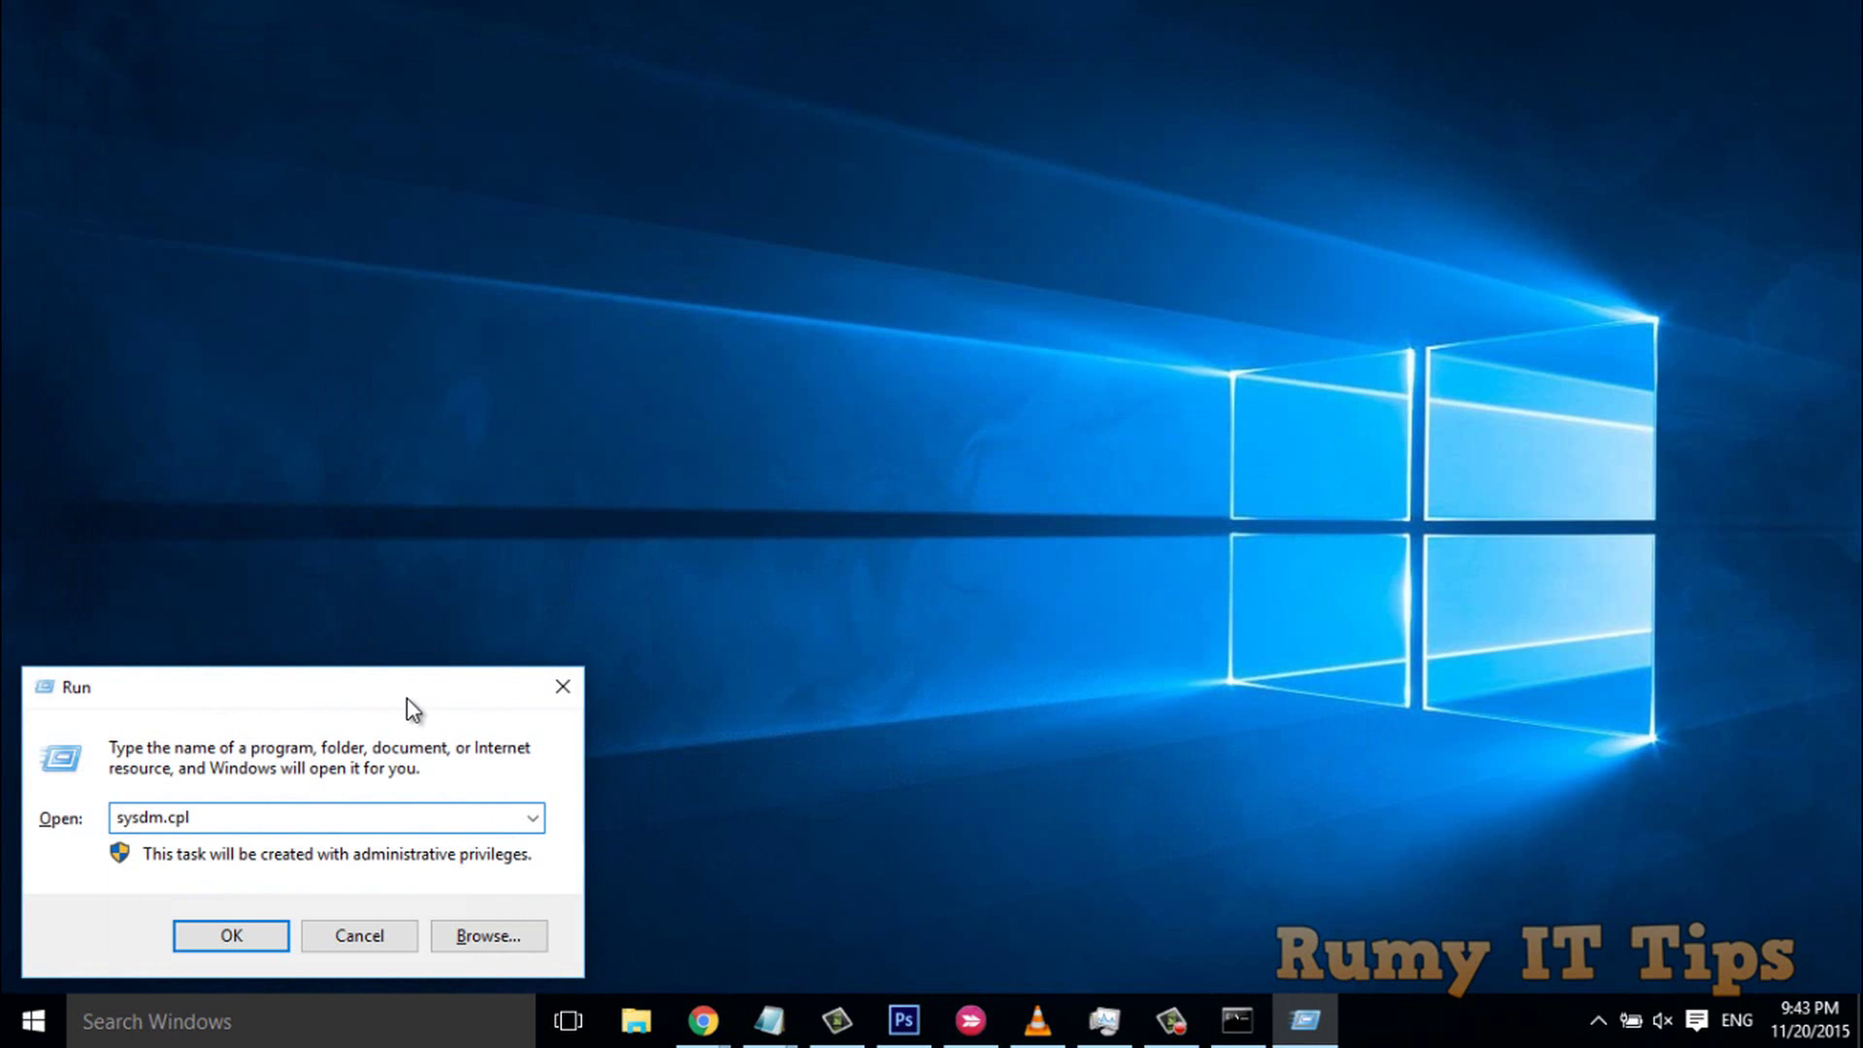
pyautogui.click(242, 936)
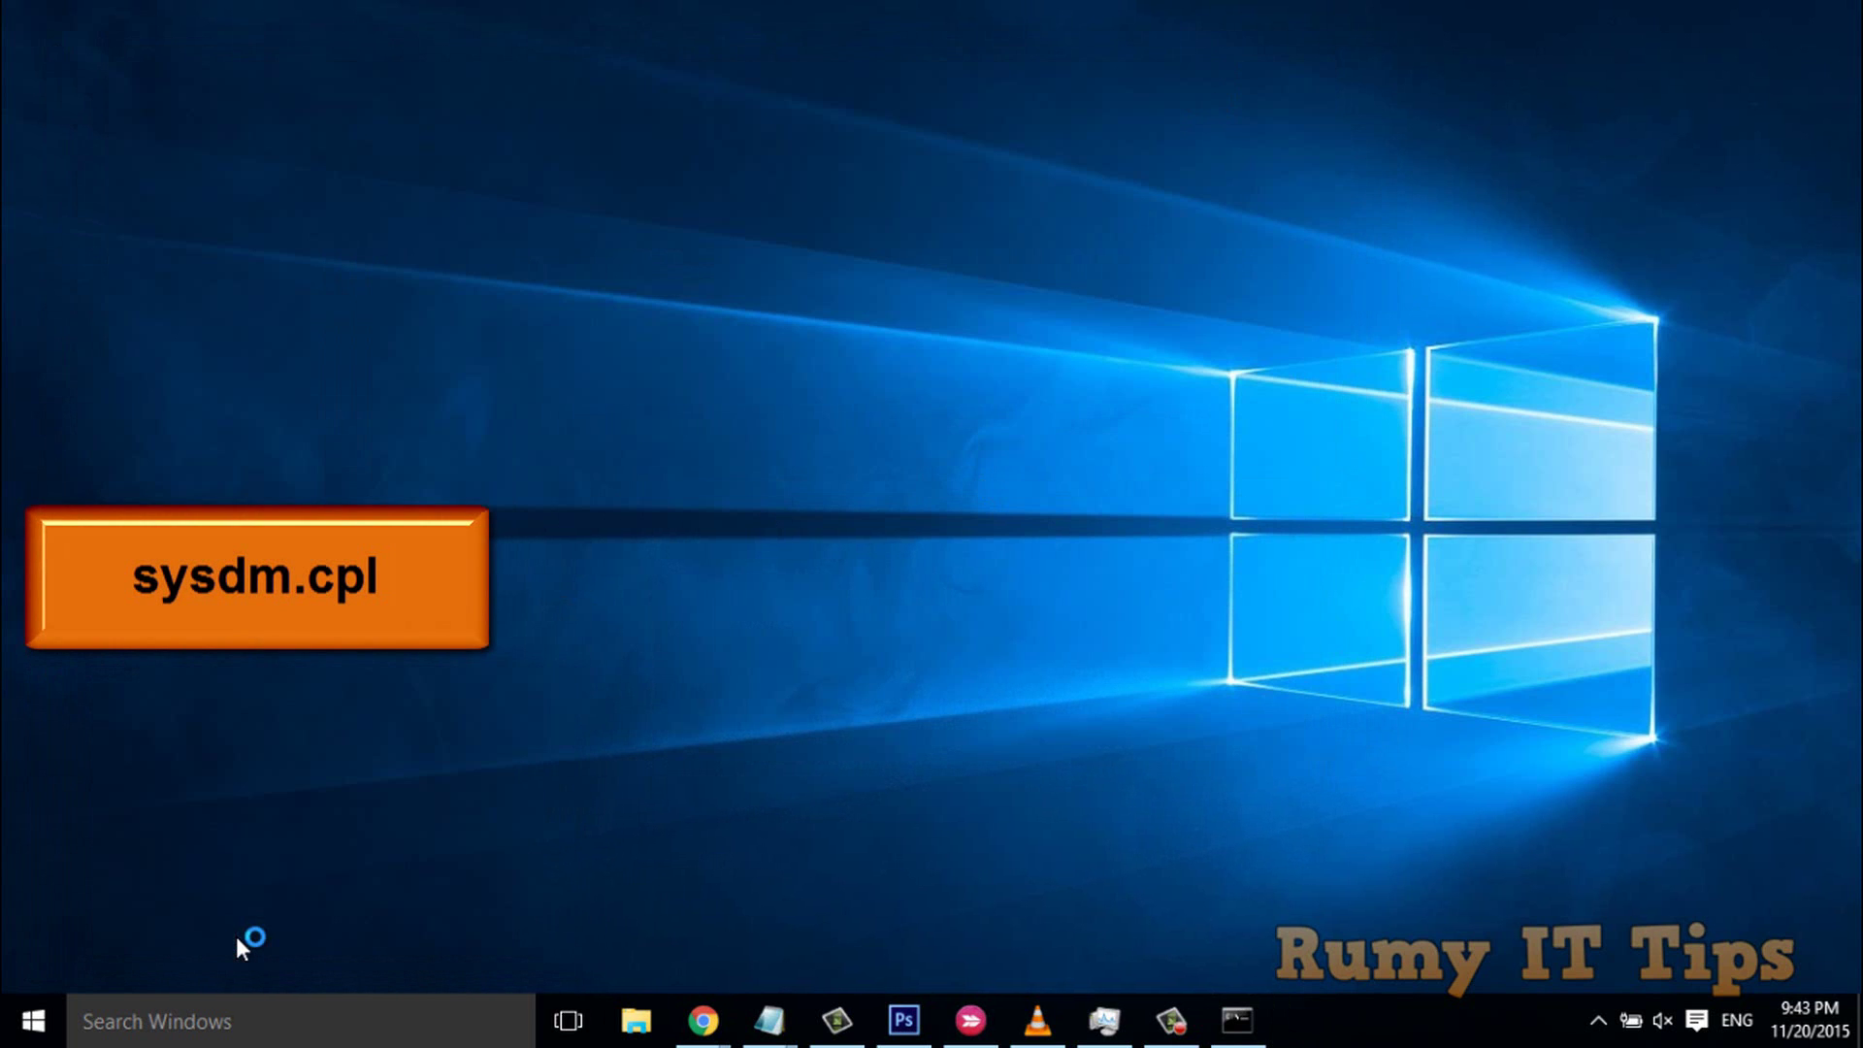
pyautogui.click(355, 181)
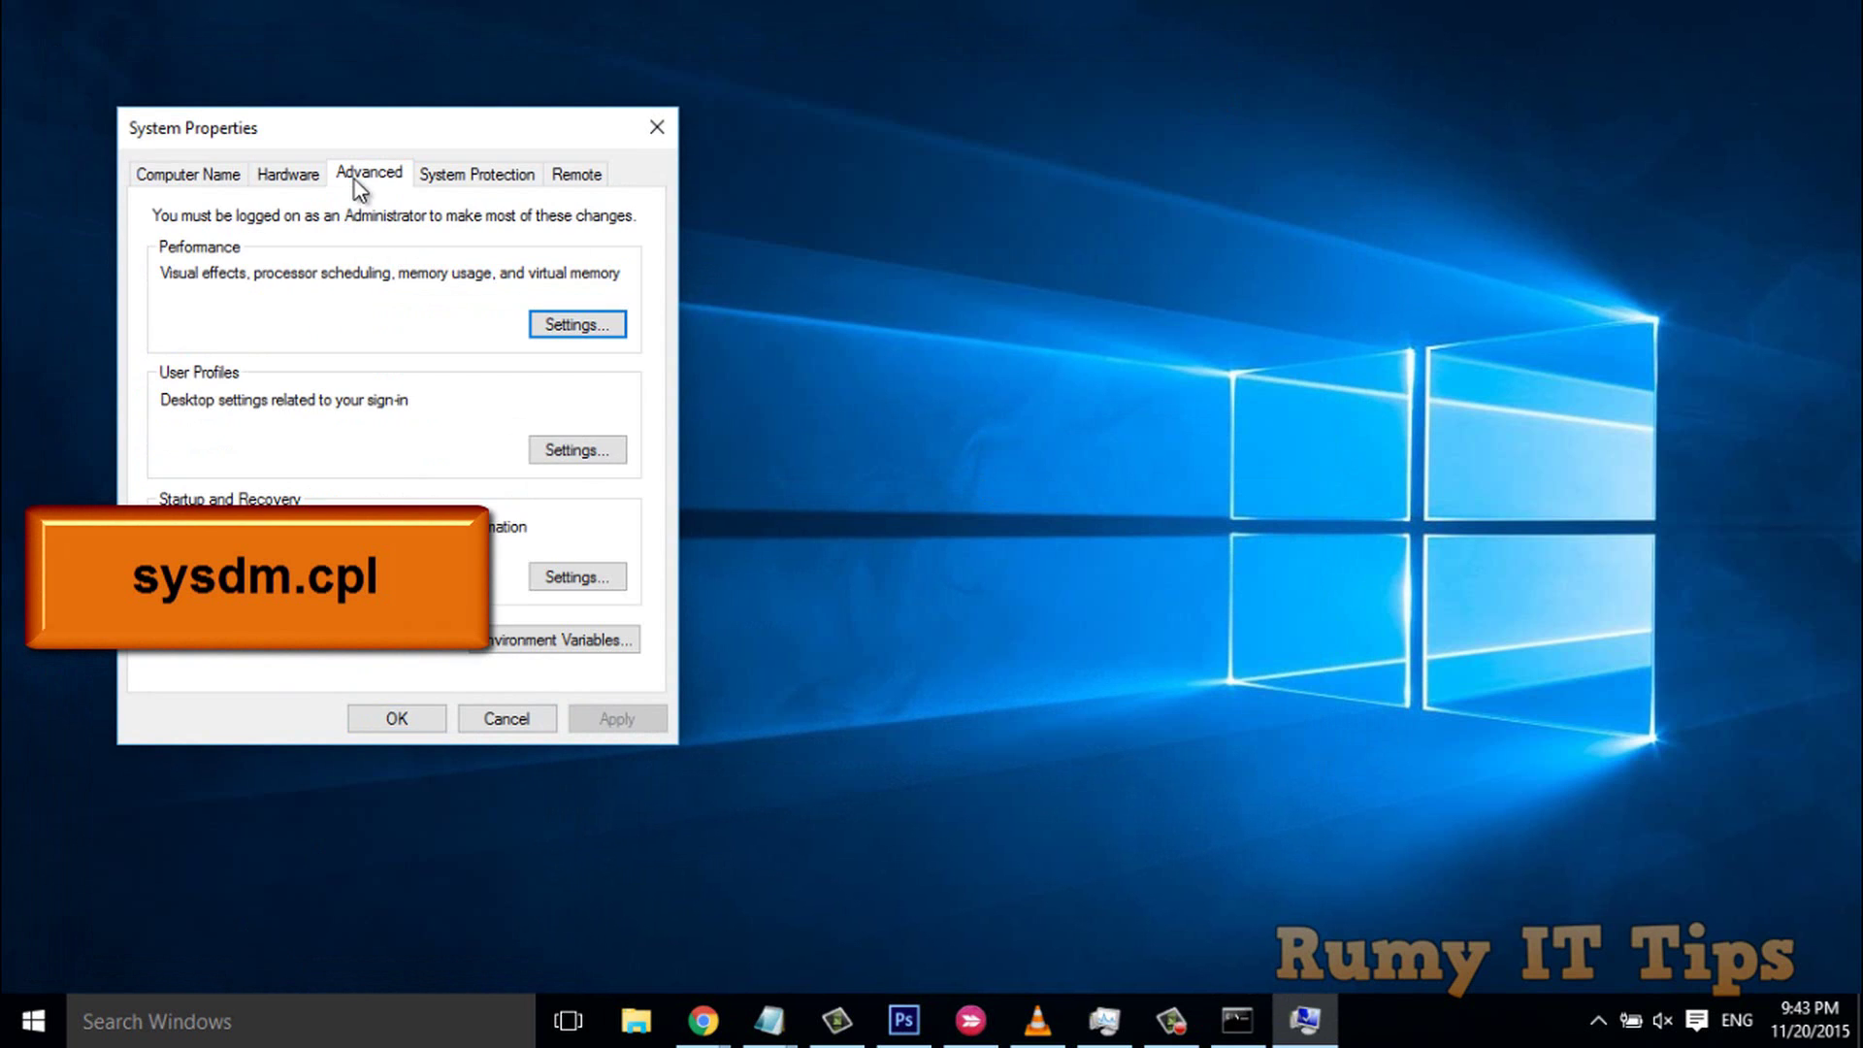
pyautogui.click(496, 639)
pyautogui.moveTo(686, 120); pyautogui.dragTo(901, 101)
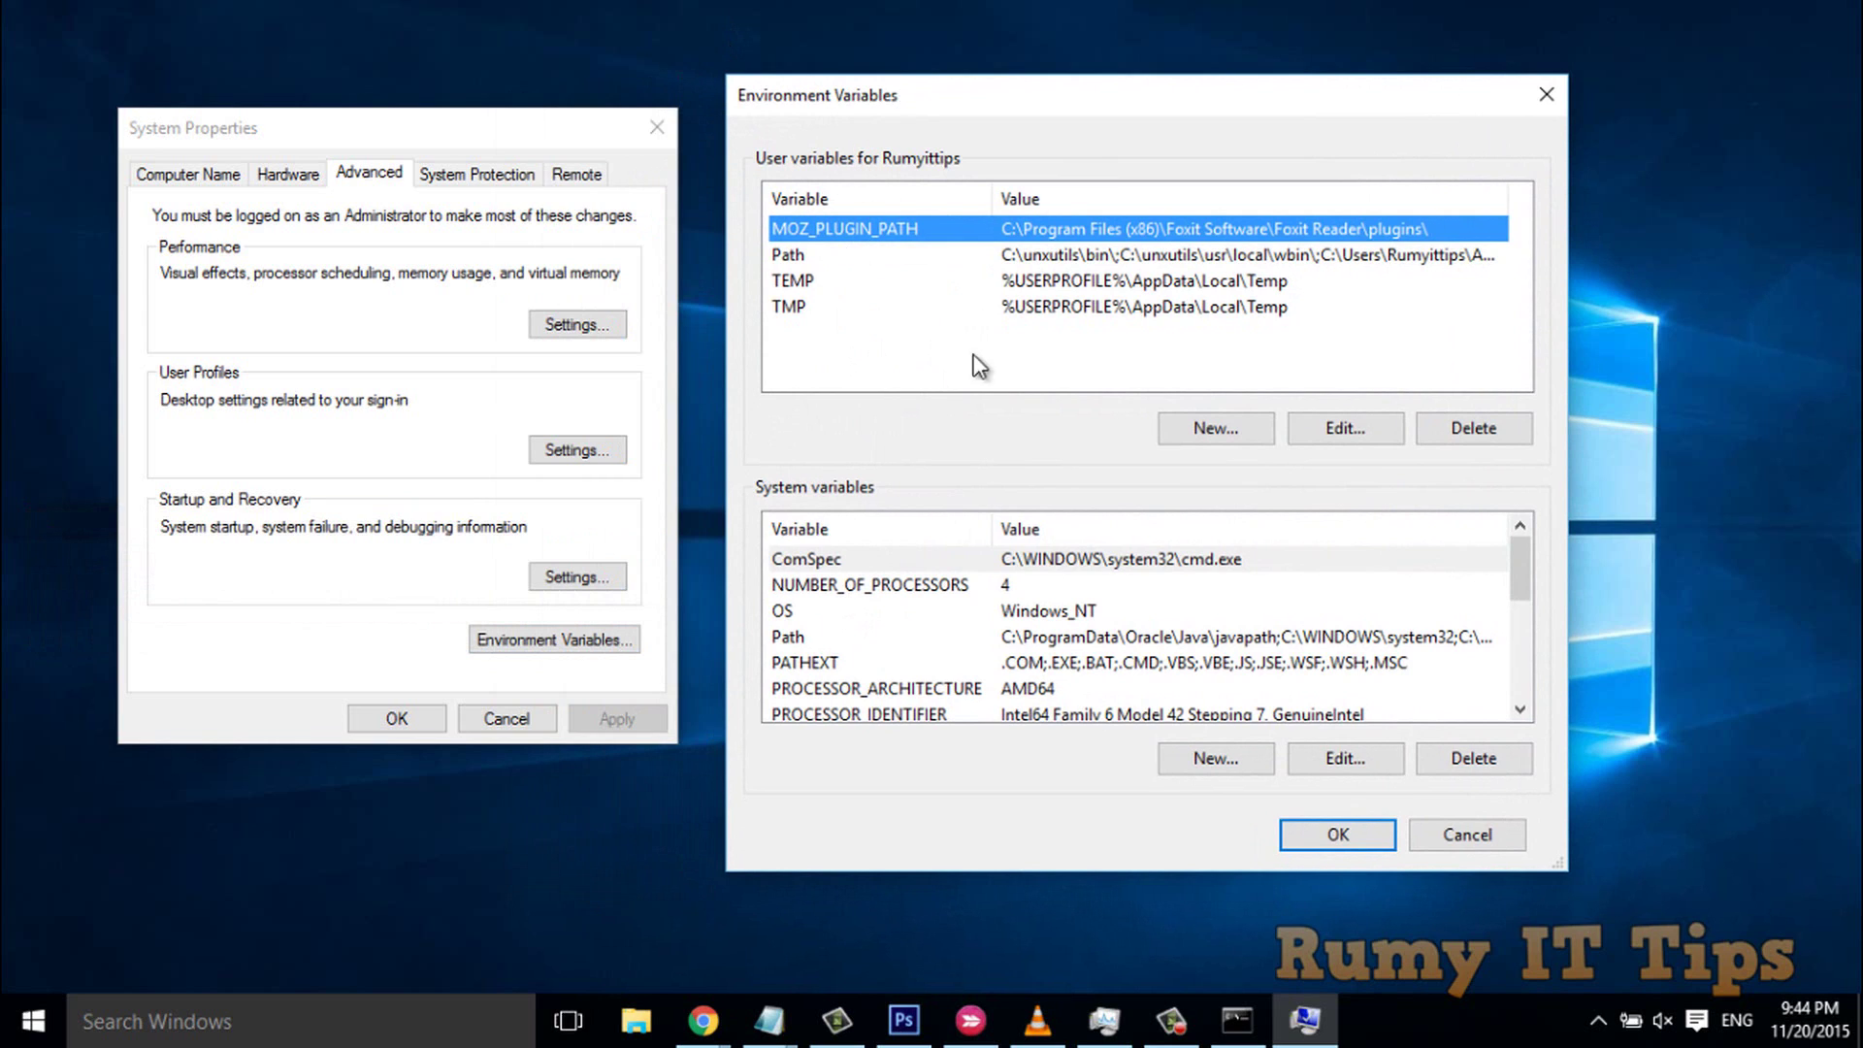
# Step: Start a new user variable named JAVA_HOME and copy the jdk\bin path from Notepad
pyautogui.click(1213, 429)
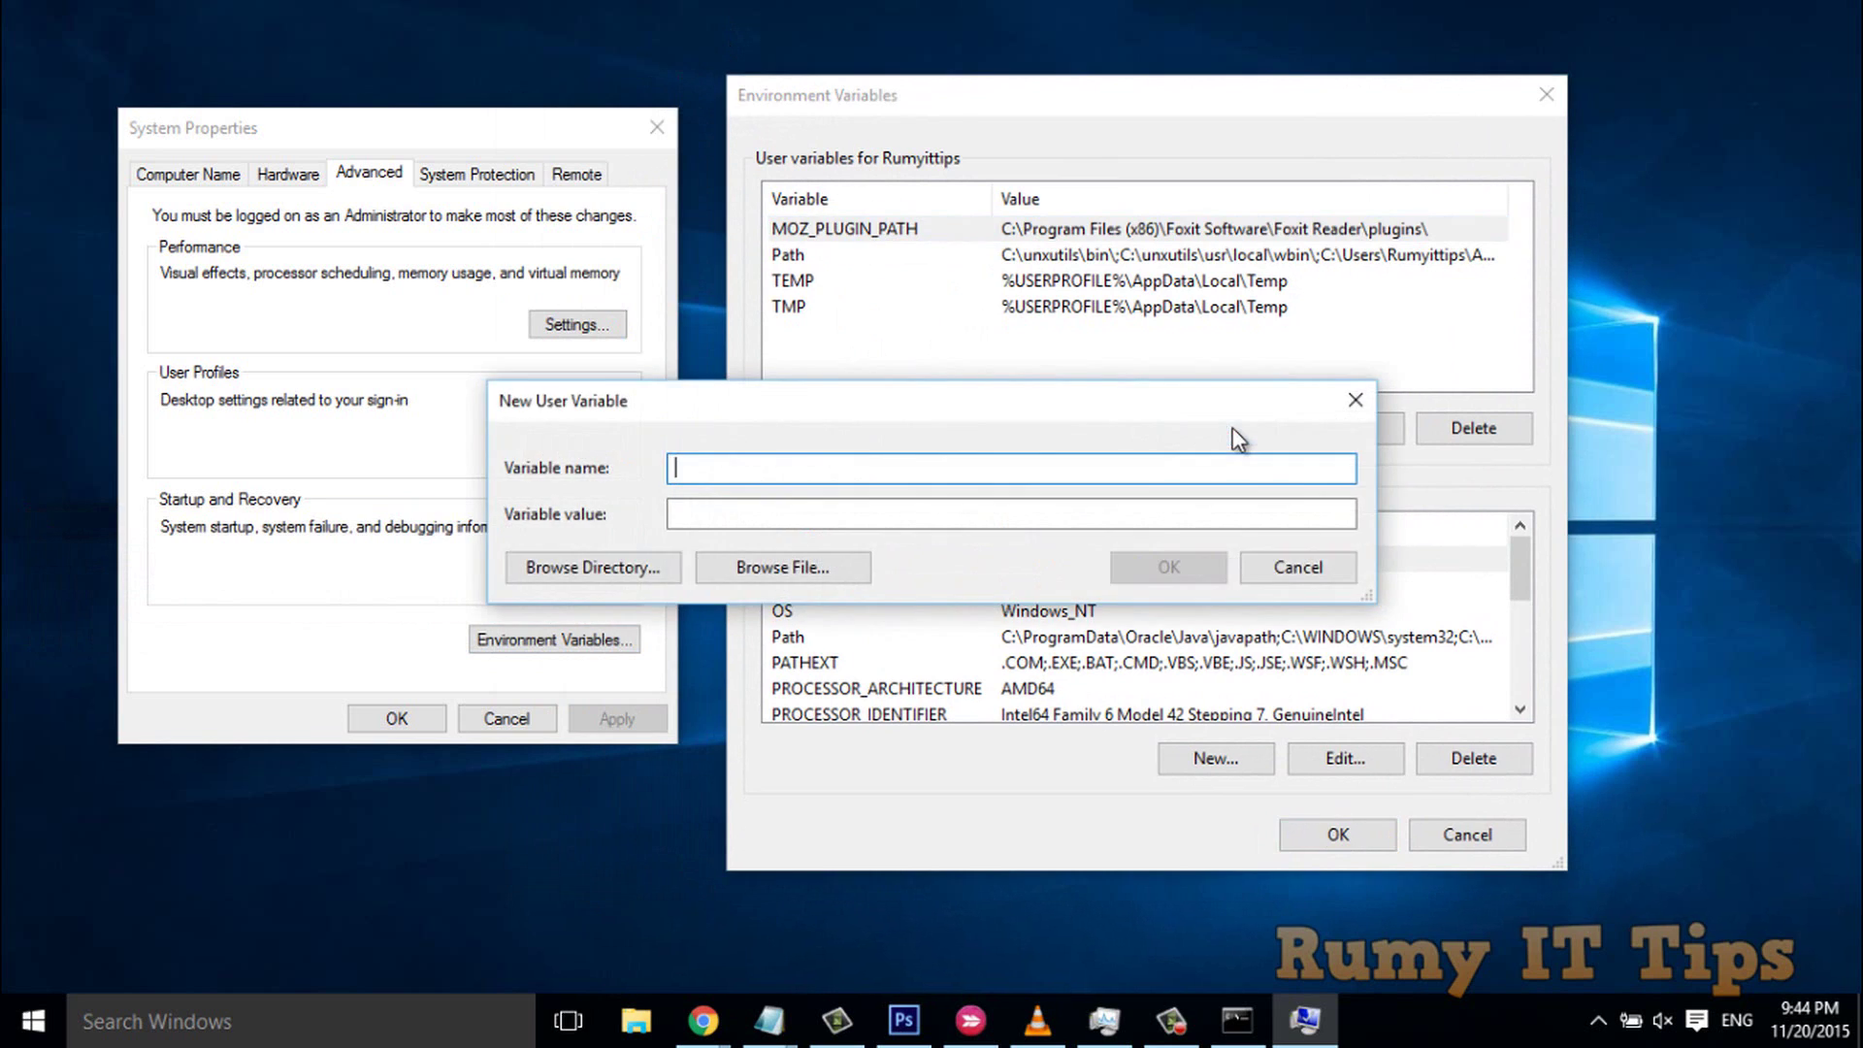
pyautogui.write('JAVA')
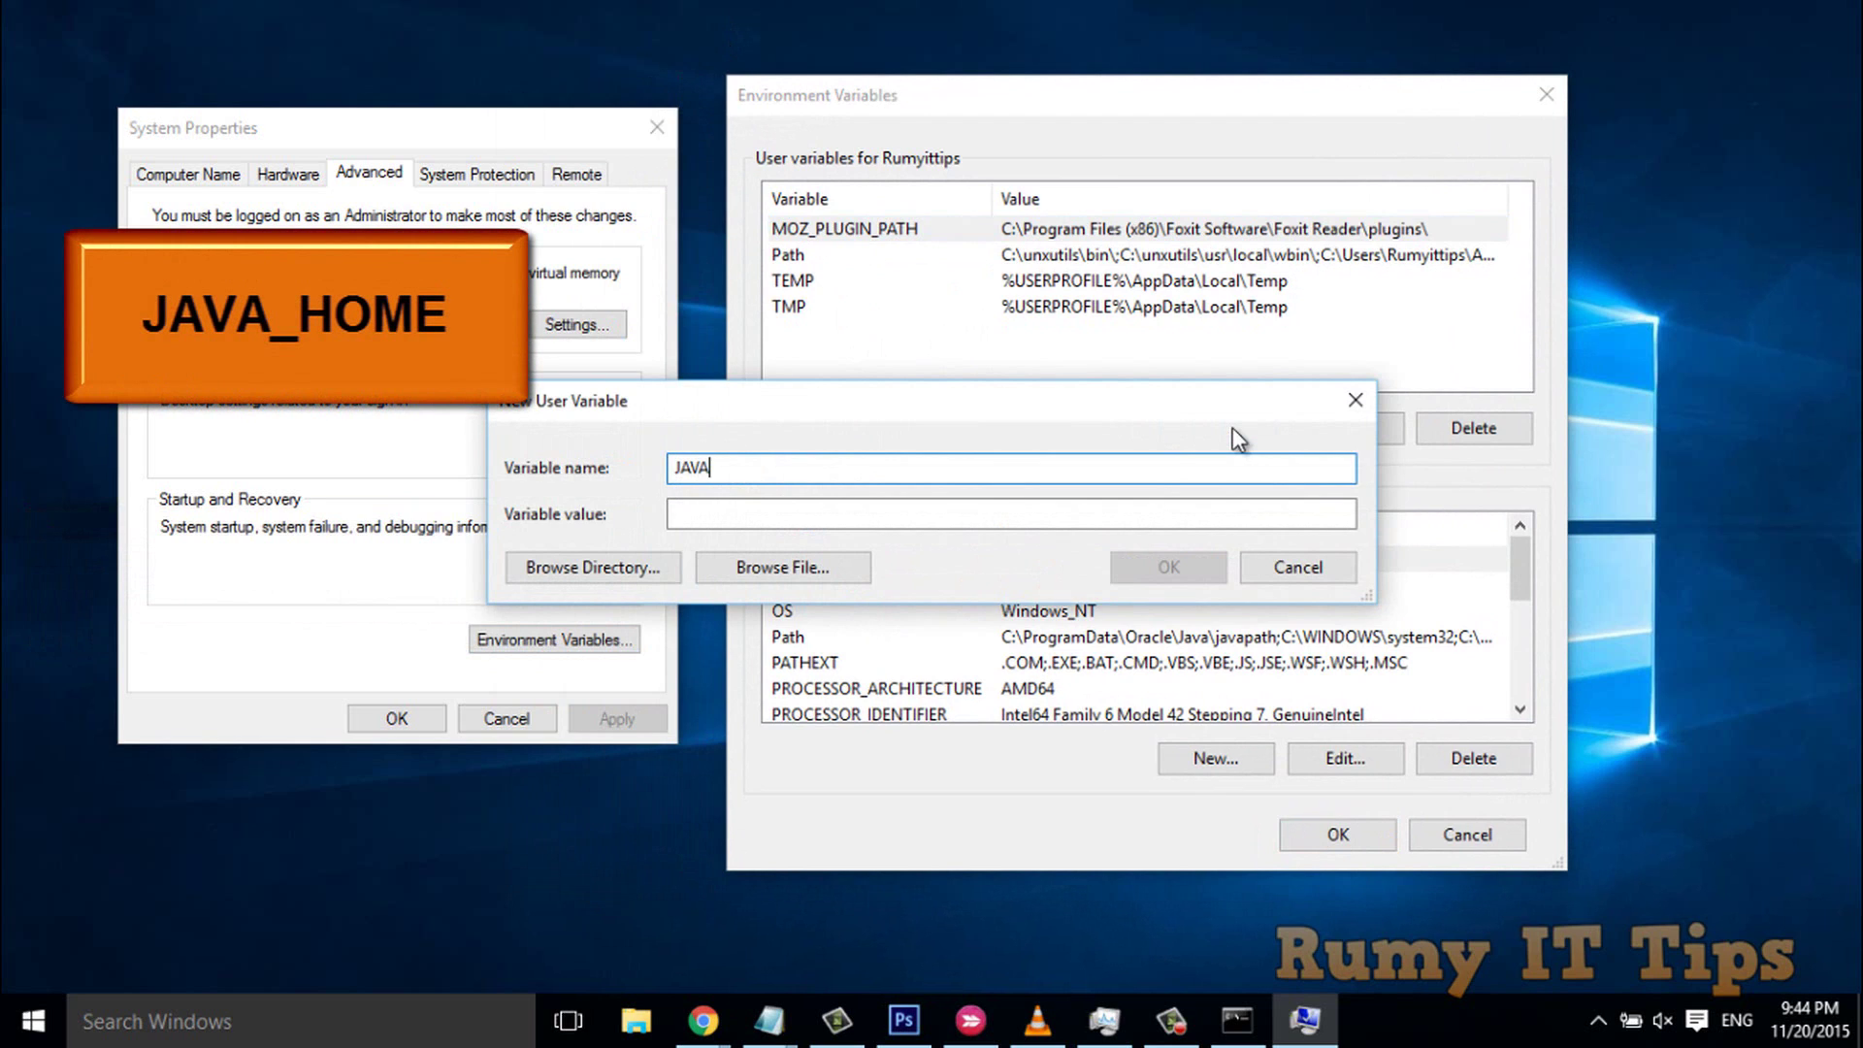
pyautogui.write('_HOME')
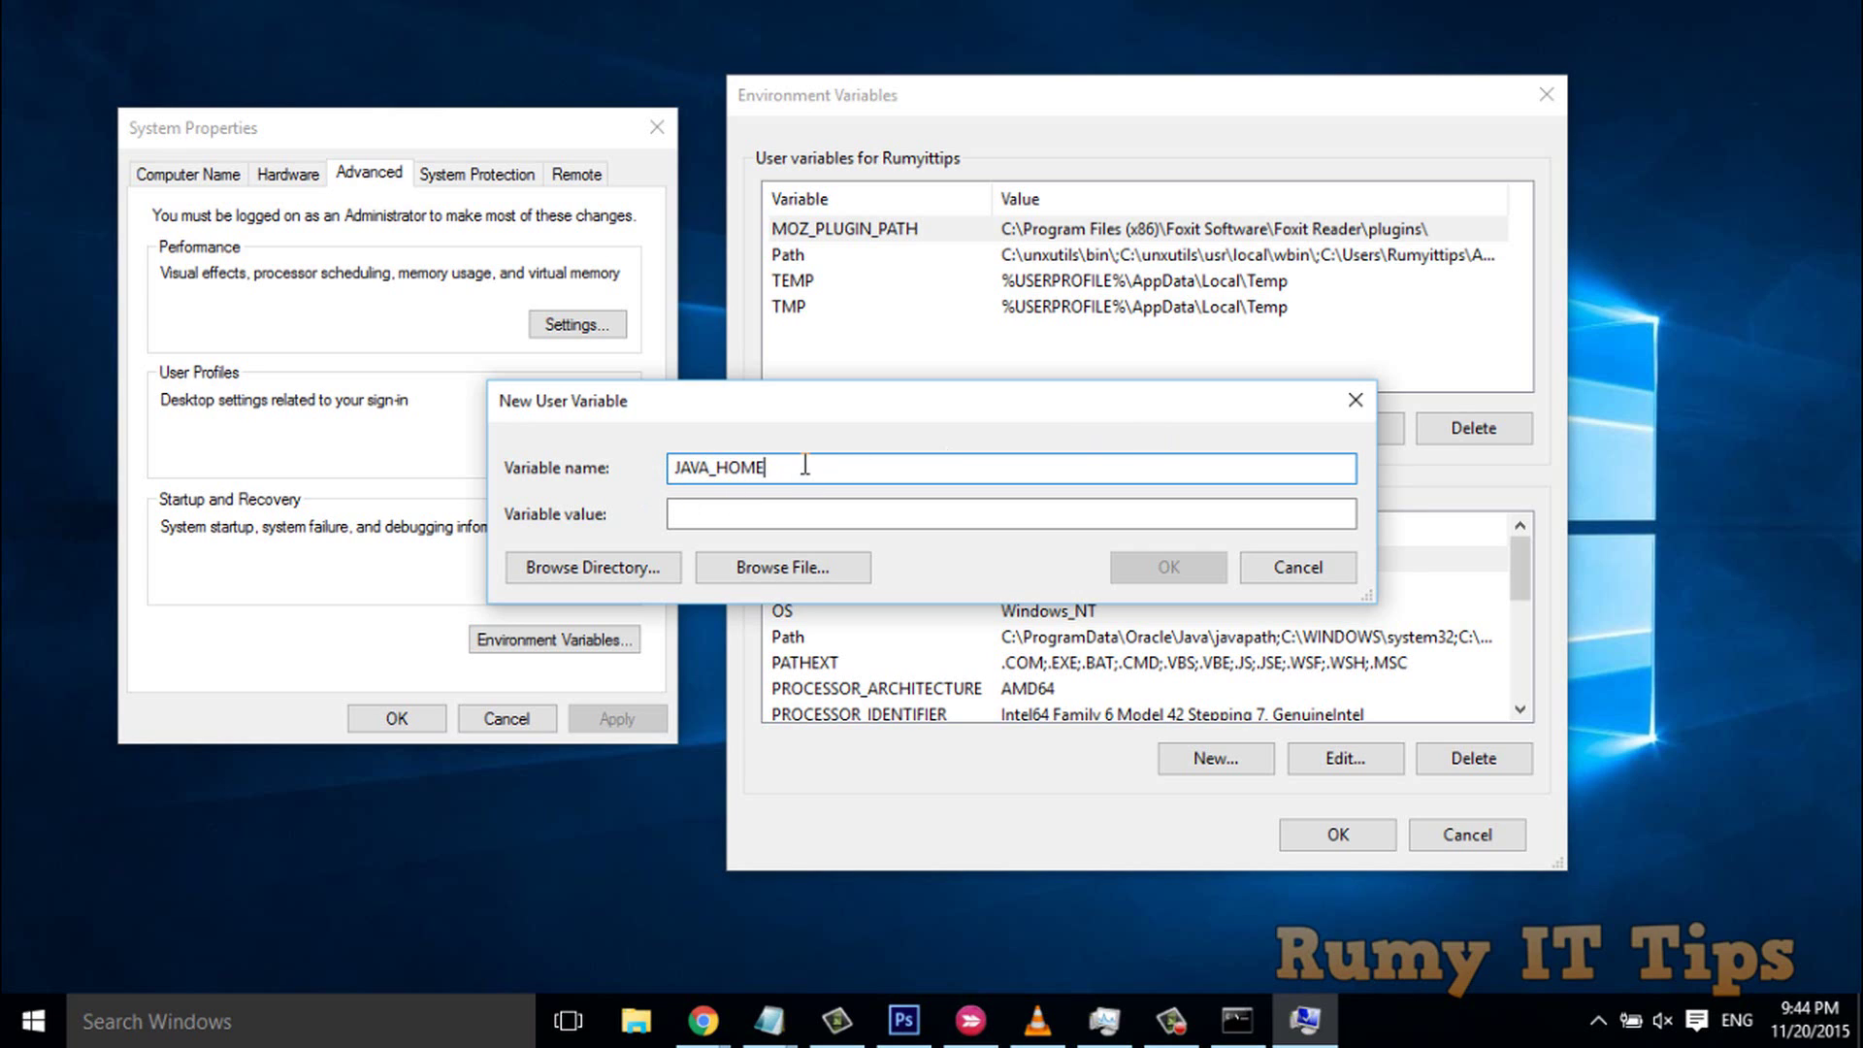
pyautogui.click(769, 1019)
pyautogui.click(974, 915)
pyautogui.click(980, 645)
pyautogui.moveTo(906, 448); pyautogui.dragTo(623, 443)
pyautogui.hotkey('ctrl', 'c')
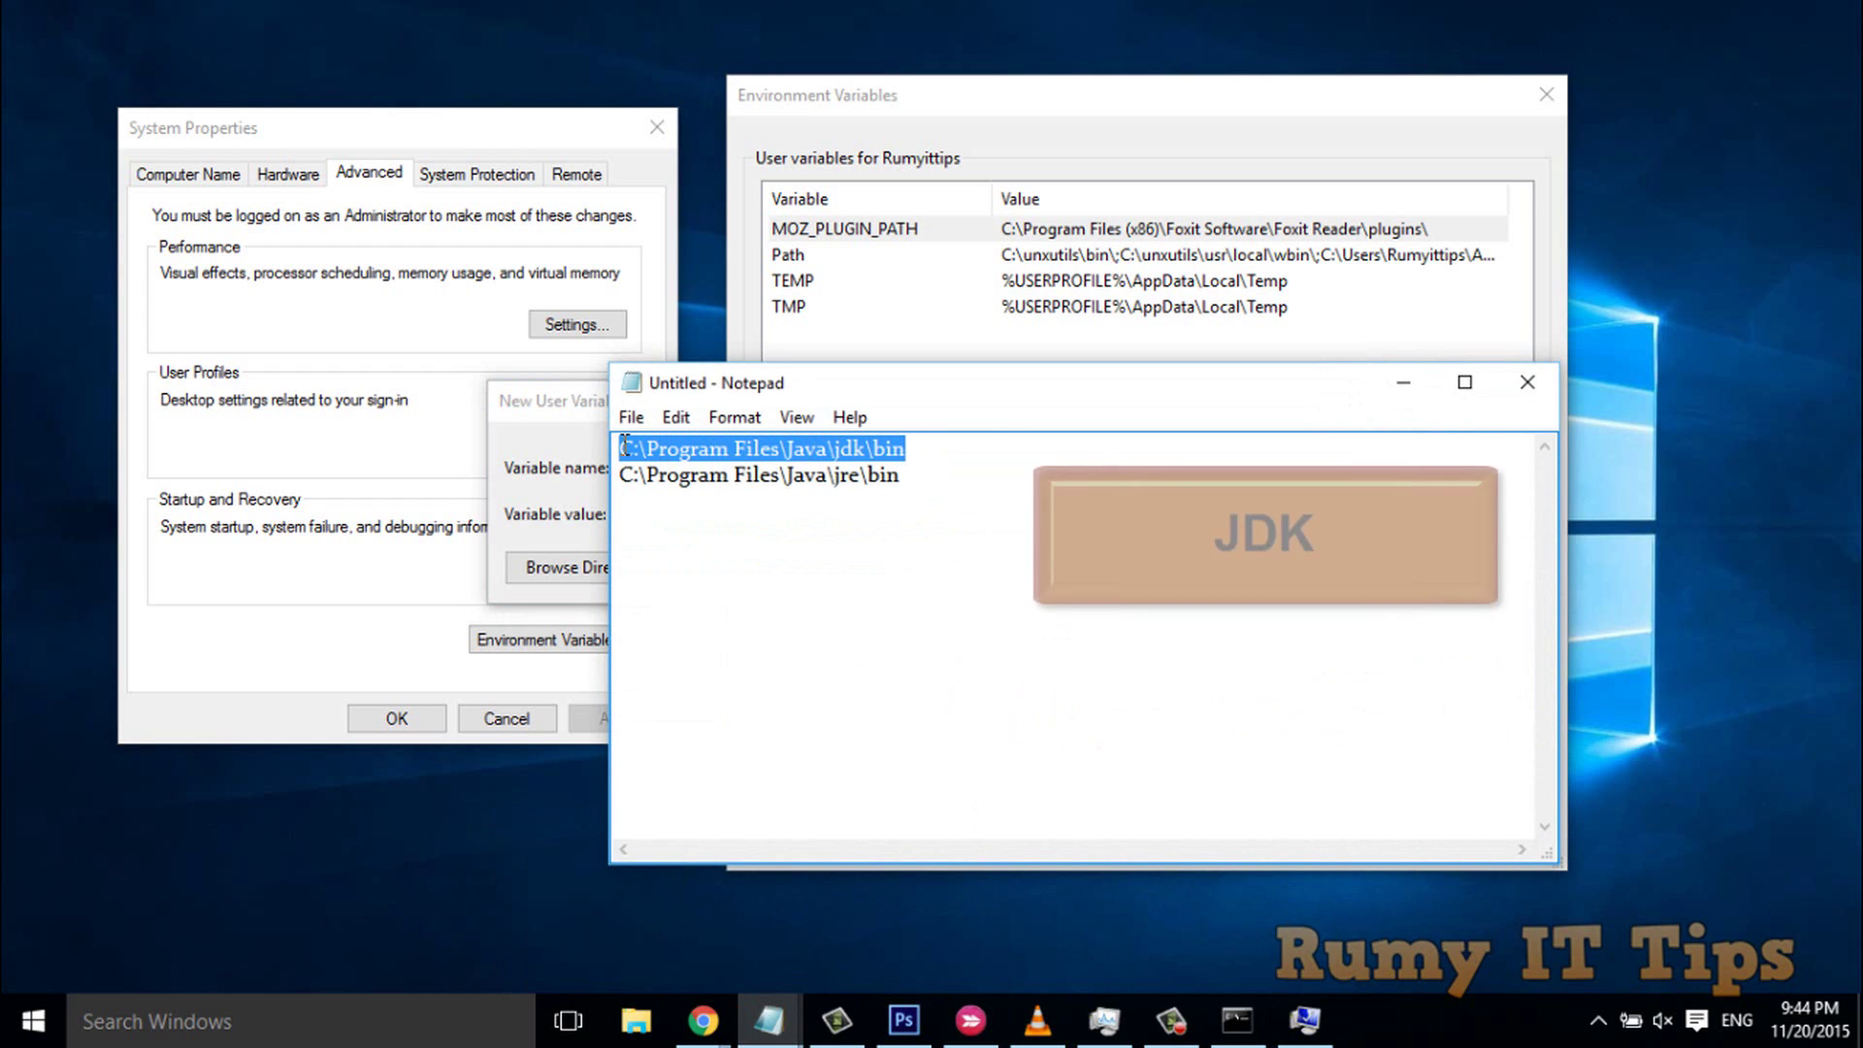
pyautogui.click(1414, 392)
# Step: Set its value to C:\Program Files\Java\jdk\bin and confirm all three dialogs with OK
pyautogui.click(826, 513)
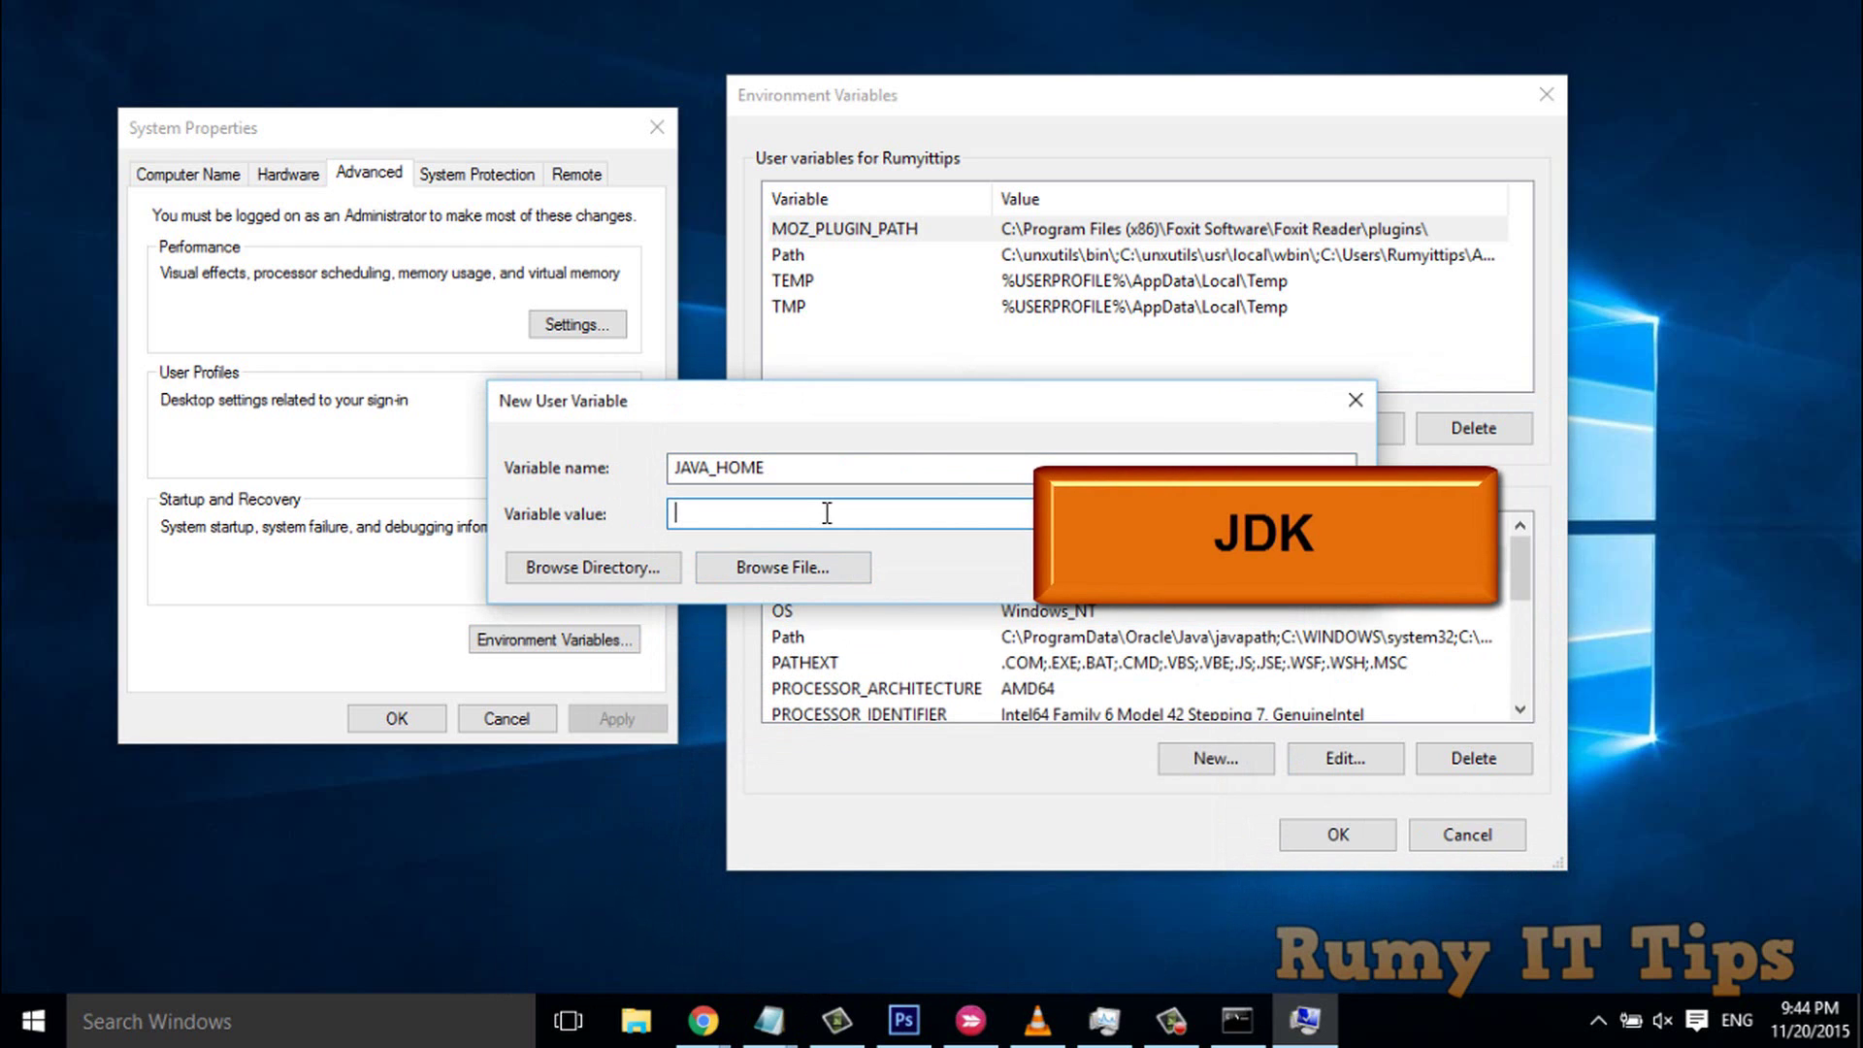
pyautogui.hotkey('ctrl', 'v')
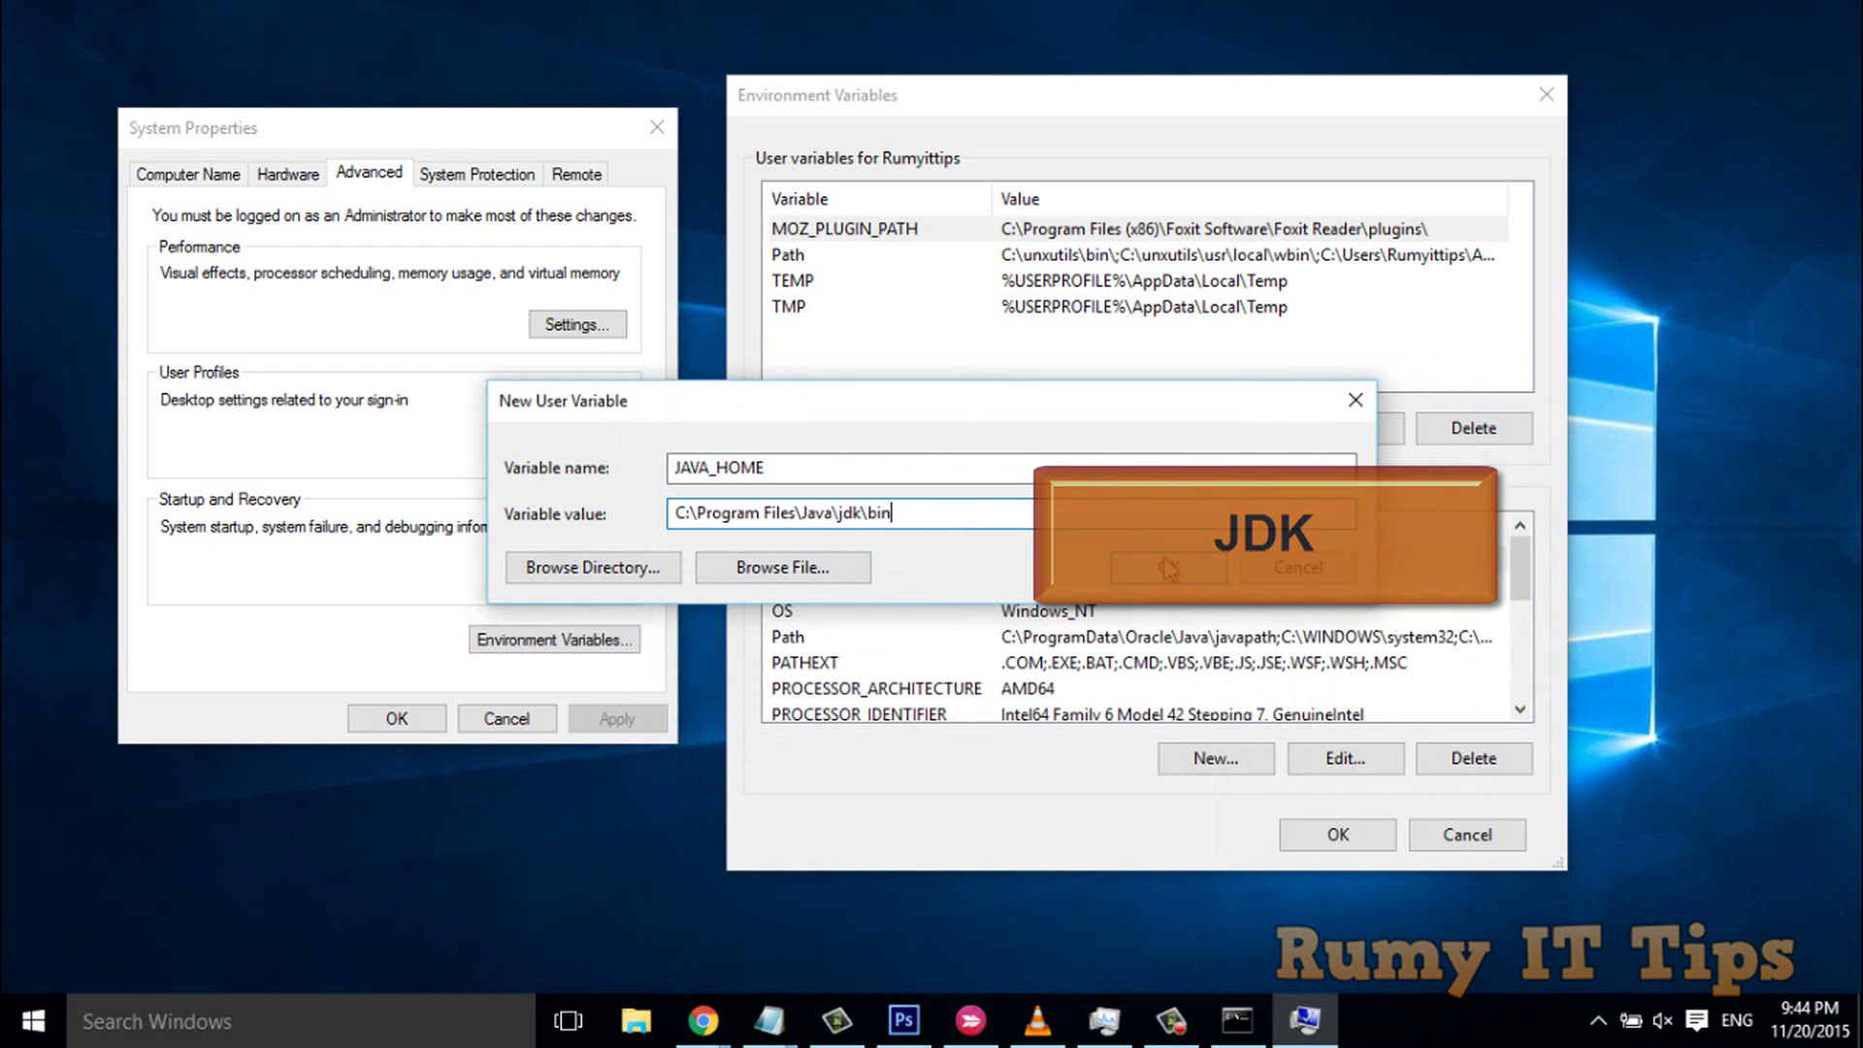
pyautogui.click(1195, 566)
pyautogui.click(1337, 832)
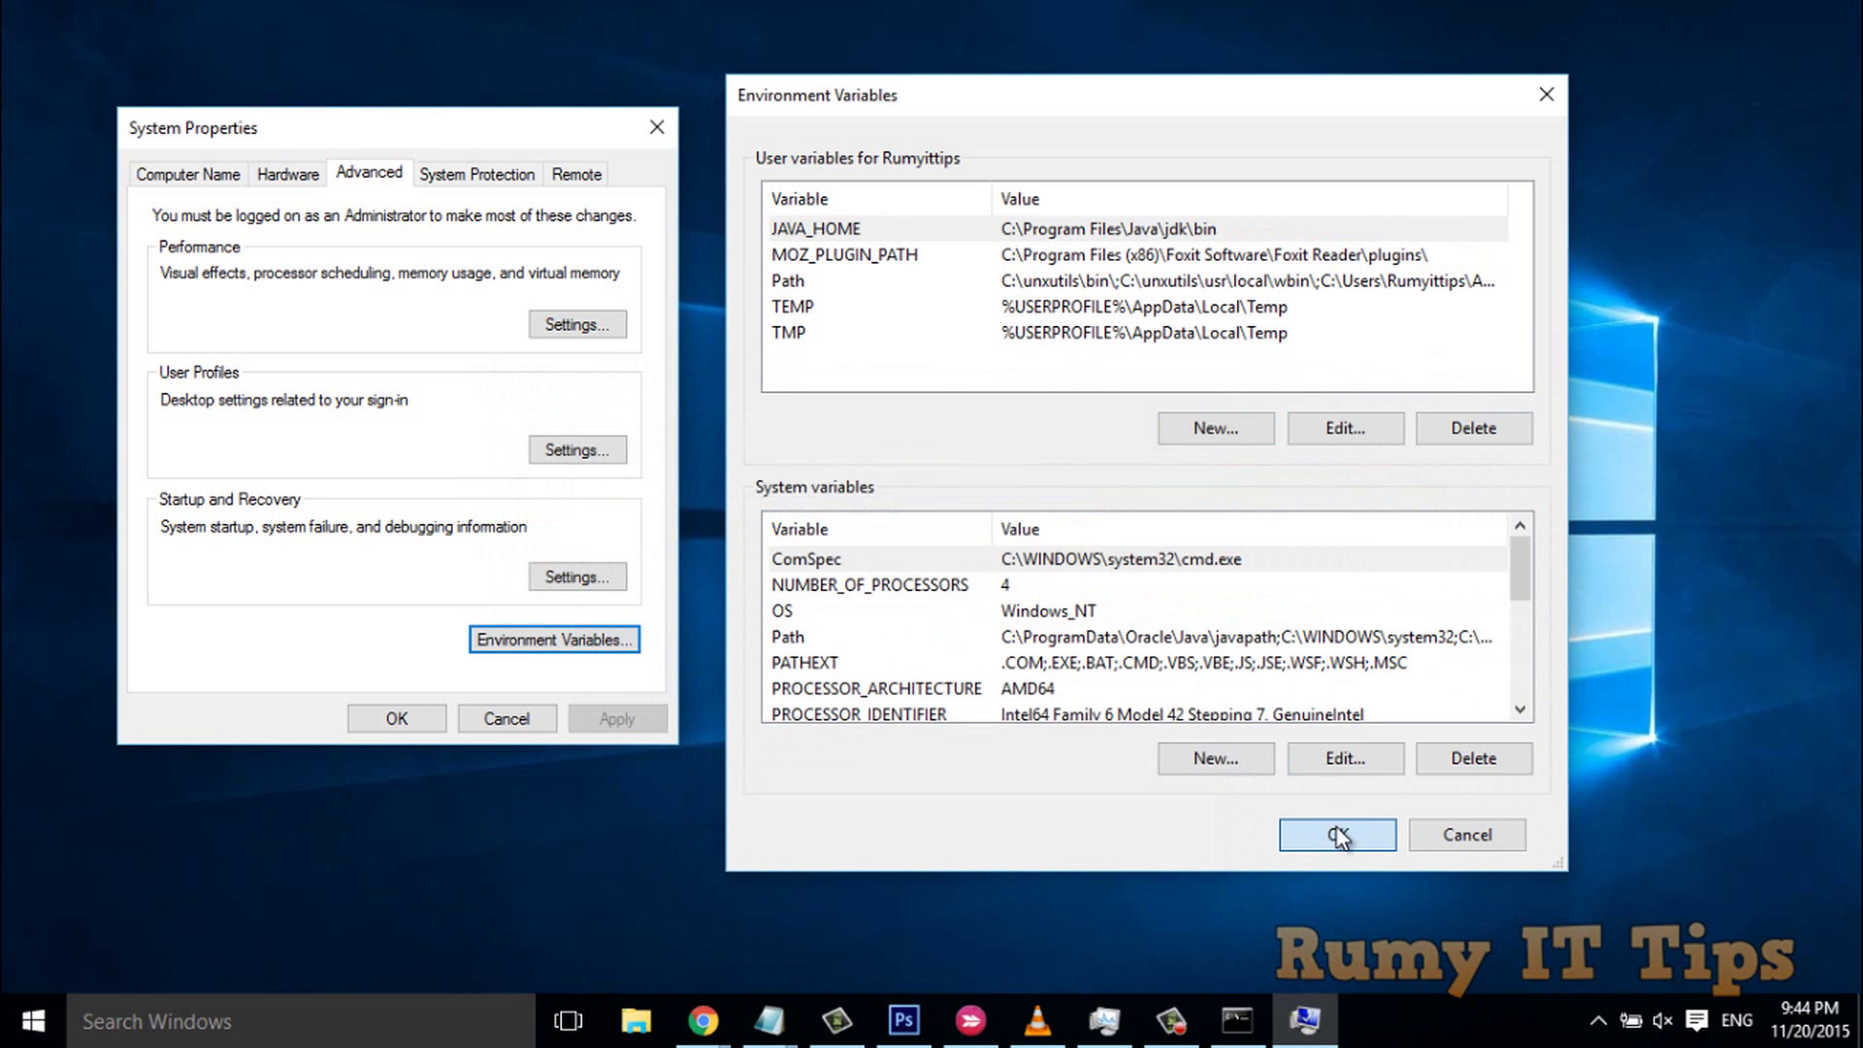
pyautogui.click(370, 722)
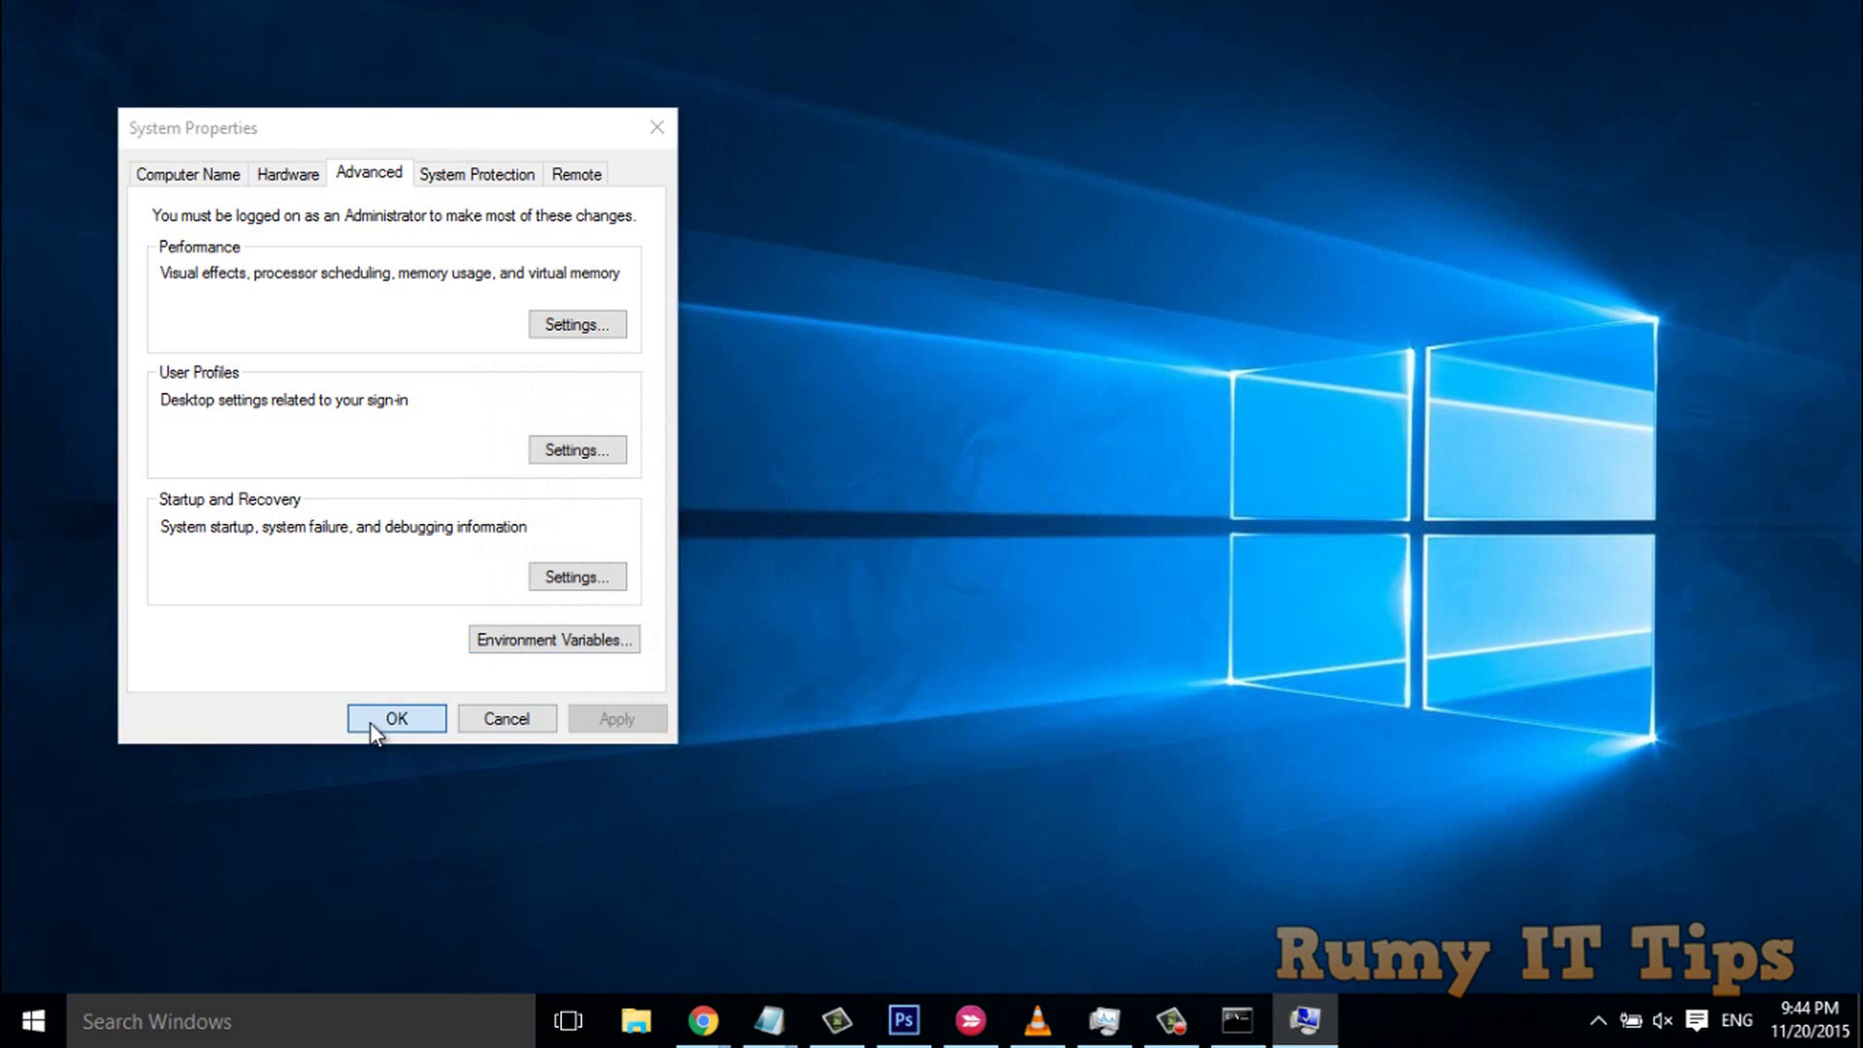